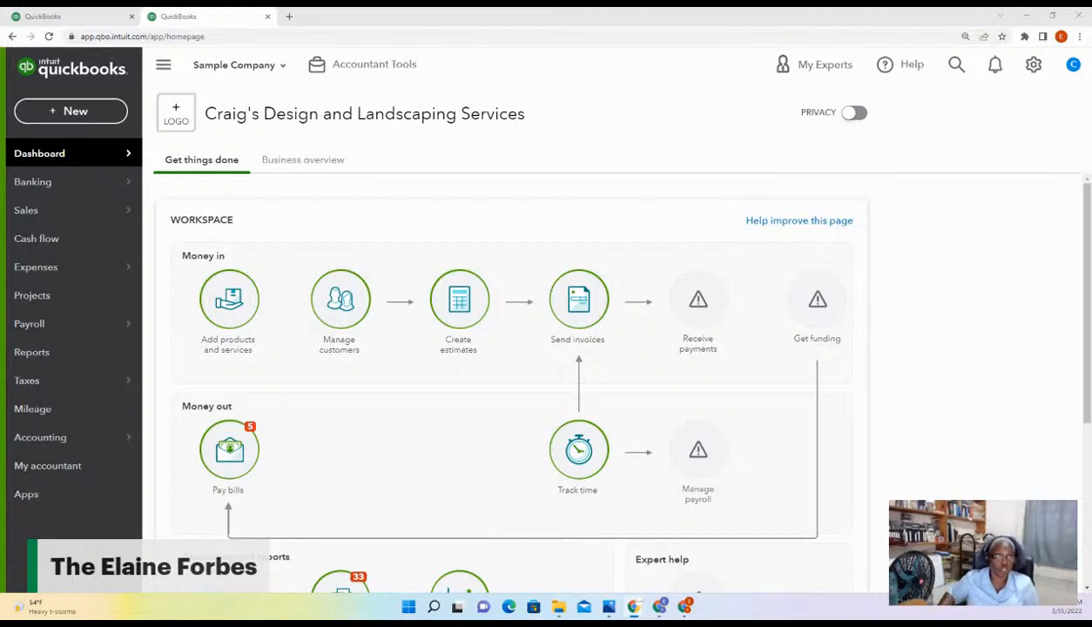
- Open the Profit and Loss report from the favorite reports and look through its income and cost lines
{"action": "left_click", "coordinate": [63, 357]}
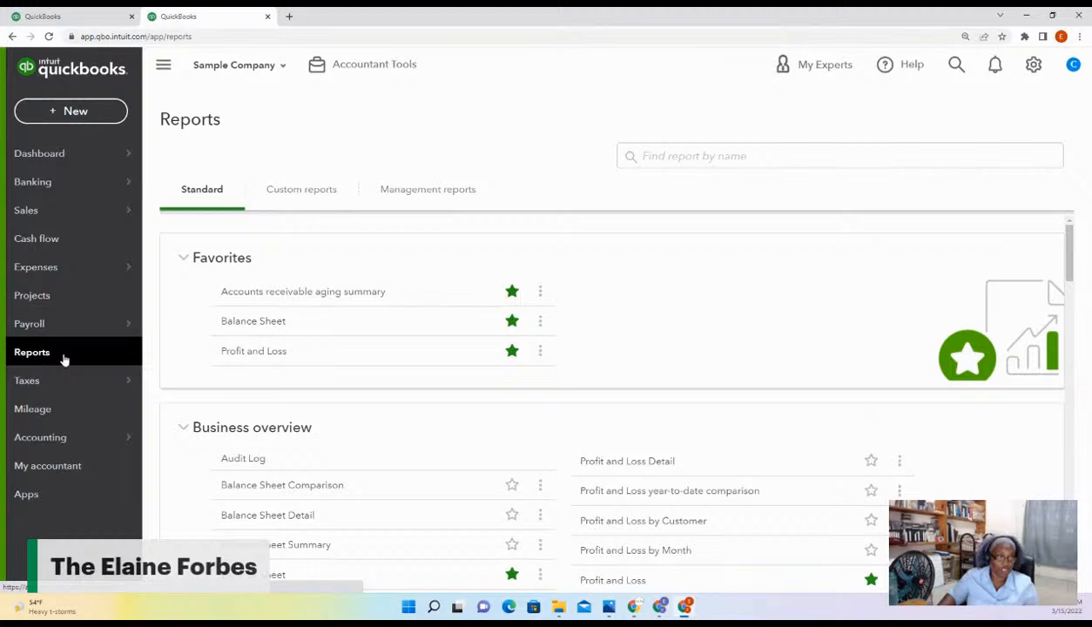
{"action": "left_click", "coordinate": [259, 357]}
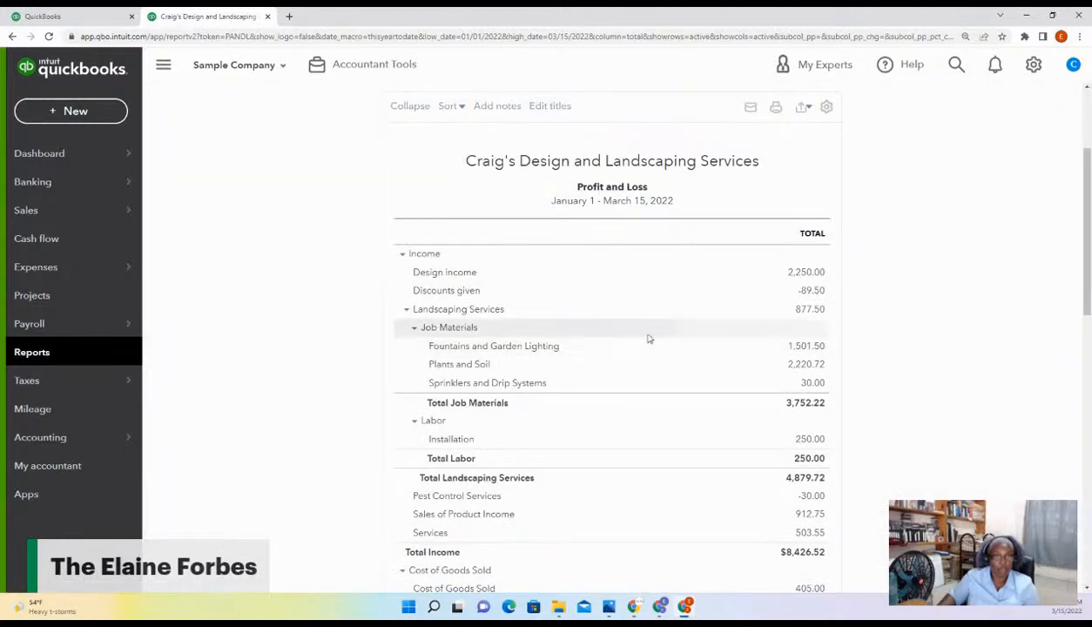
{"action": "scroll", "coordinate": [586, 441], "scroll_direction": "down", "scroll_amount": 3}
{"action": "scroll", "coordinate": [585, 442], "scroll_direction": "up", "scroll_amount": 2}
{"action": "scroll", "coordinate": [588, 442], "scroll_direction": "up", "scroll_amount": 3}
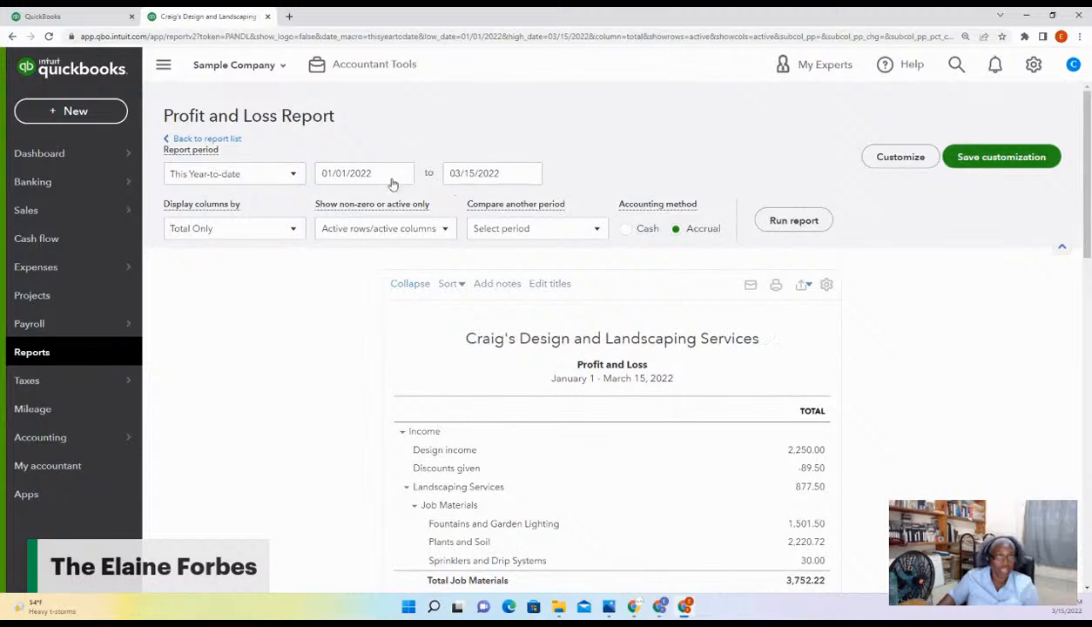
- Return to the report list, open the Balance Sheet report and run it for the This Year period
{"action": "left_click", "coordinate": [222, 141]}
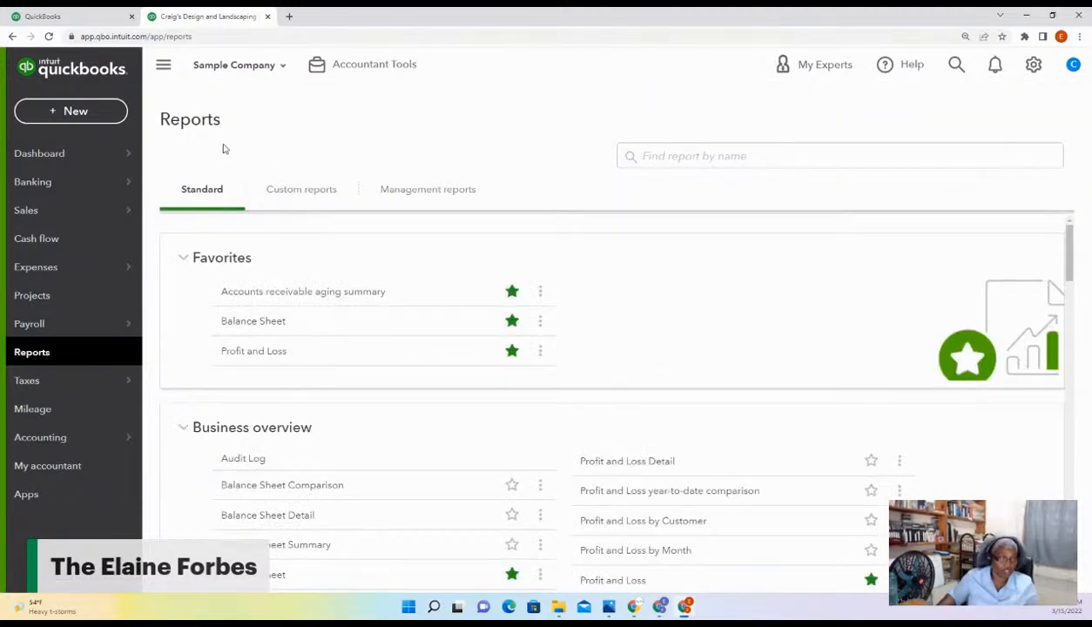
{"action": "left_click", "coordinate": [261, 325]}
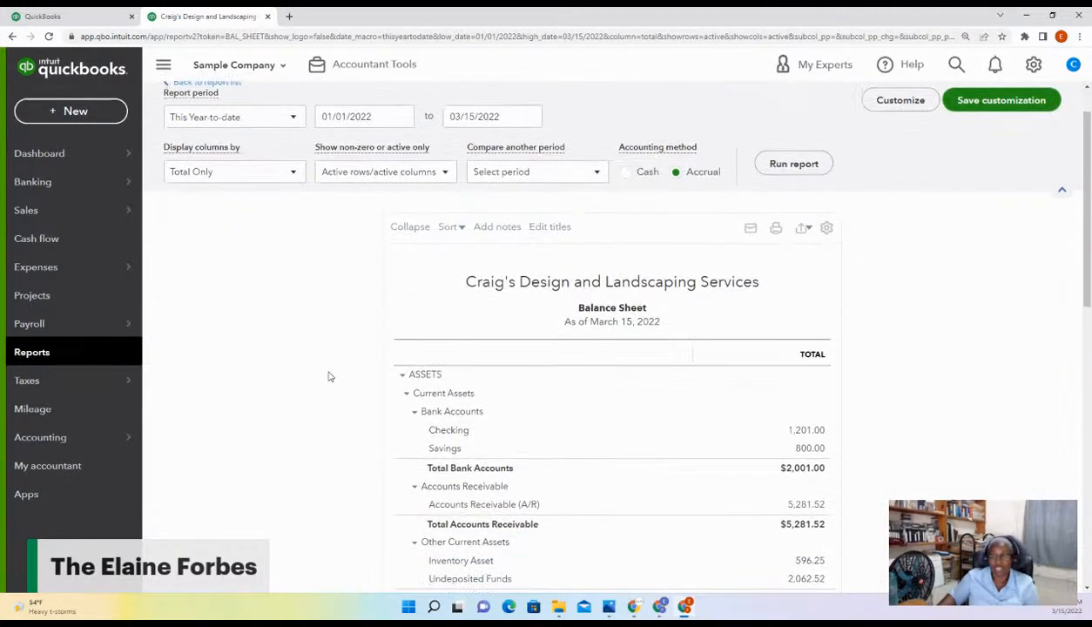
{"action": "scroll", "coordinate": [329, 376], "scroll_direction": "down", "scroll_amount": 12}
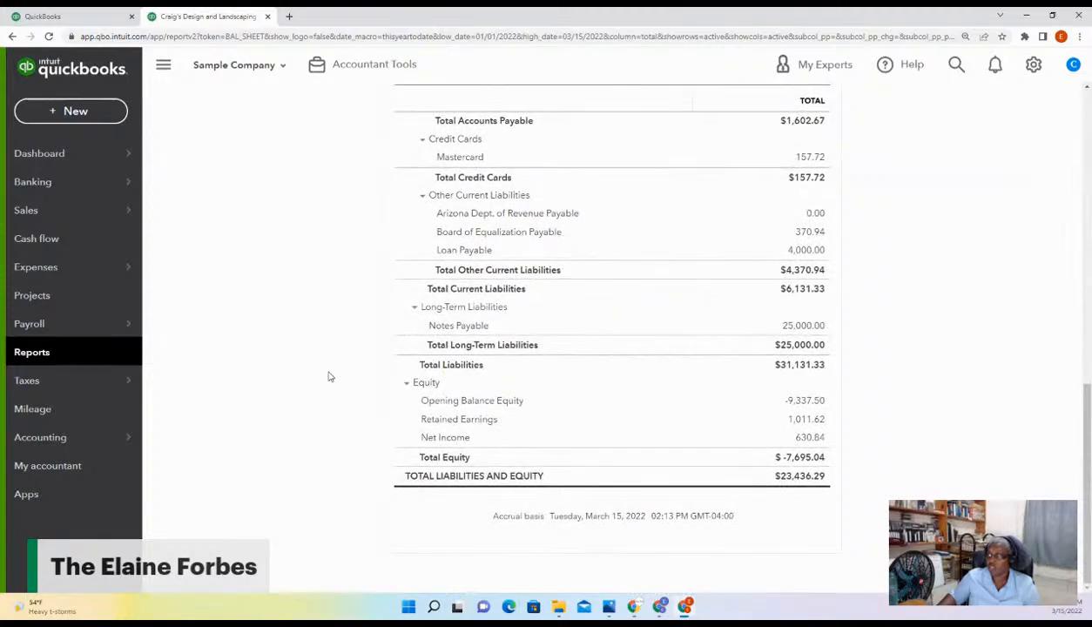
{"action": "scroll", "coordinate": [330, 376], "scroll_direction": "up", "scroll_amount": 12}
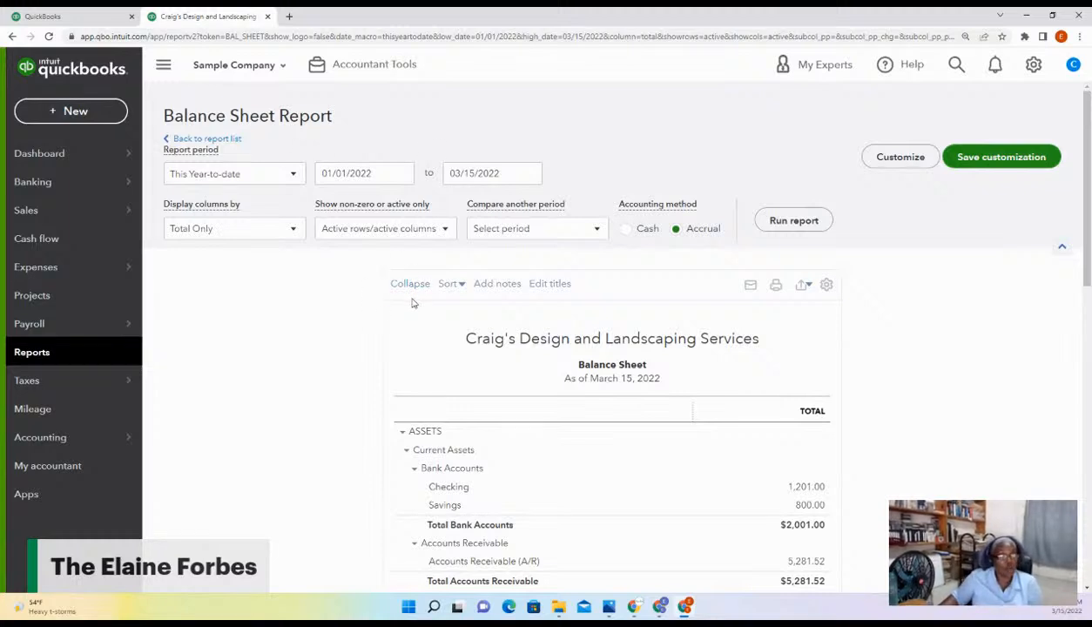
{"action": "left_click", "coordinate": [294, 175]}
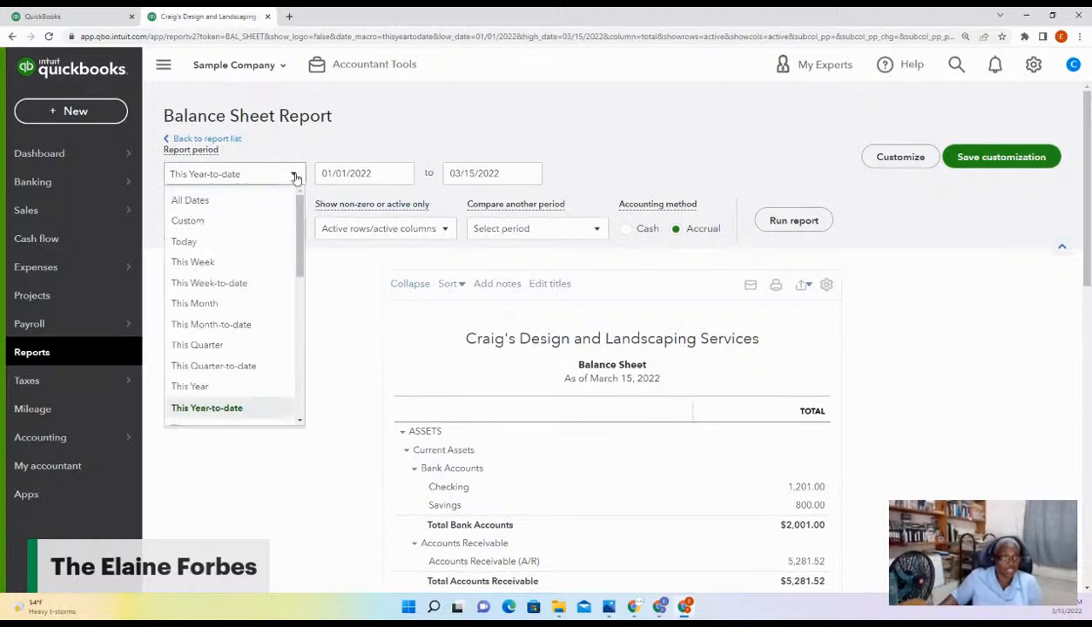
{"action": "left_click", "coordinate": [230, 387]}
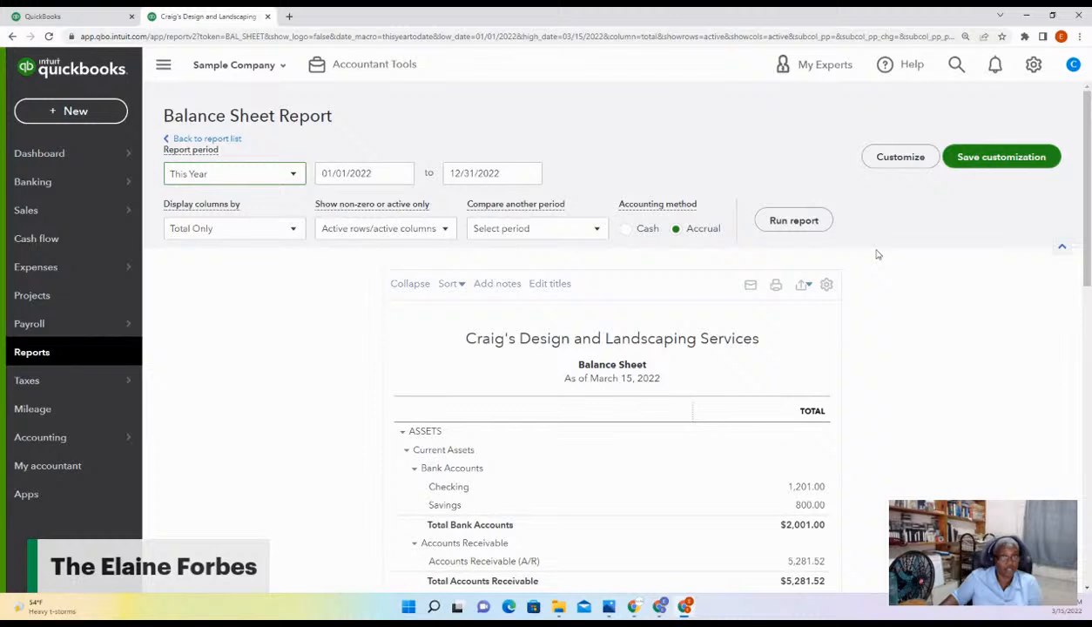
{"action": "left_click", "coordinate": [789, 222]}
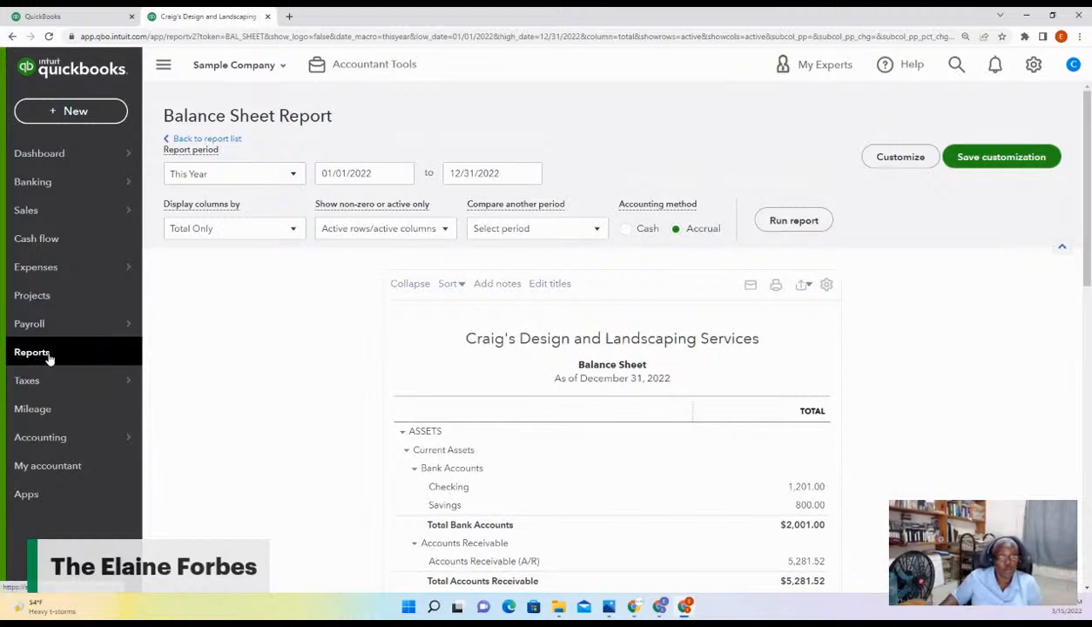
- Open the Reports page in a new browser tab and switch to that tab
{"action": "right_click", "coordinate": [116, 356]}
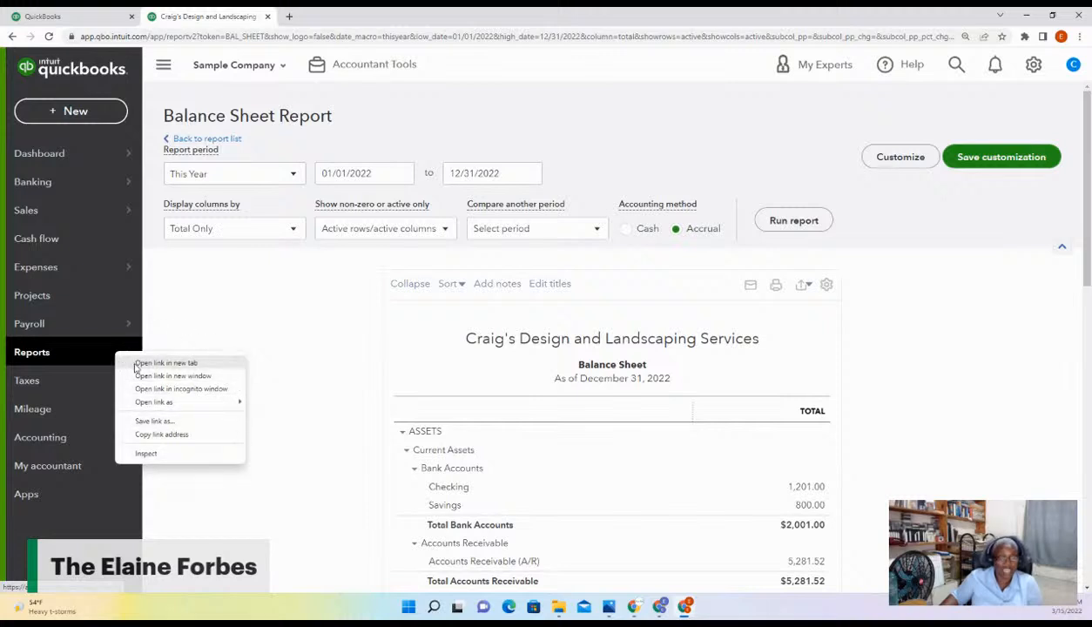
{"action": "left_click", "coordinate": [192, 364]}
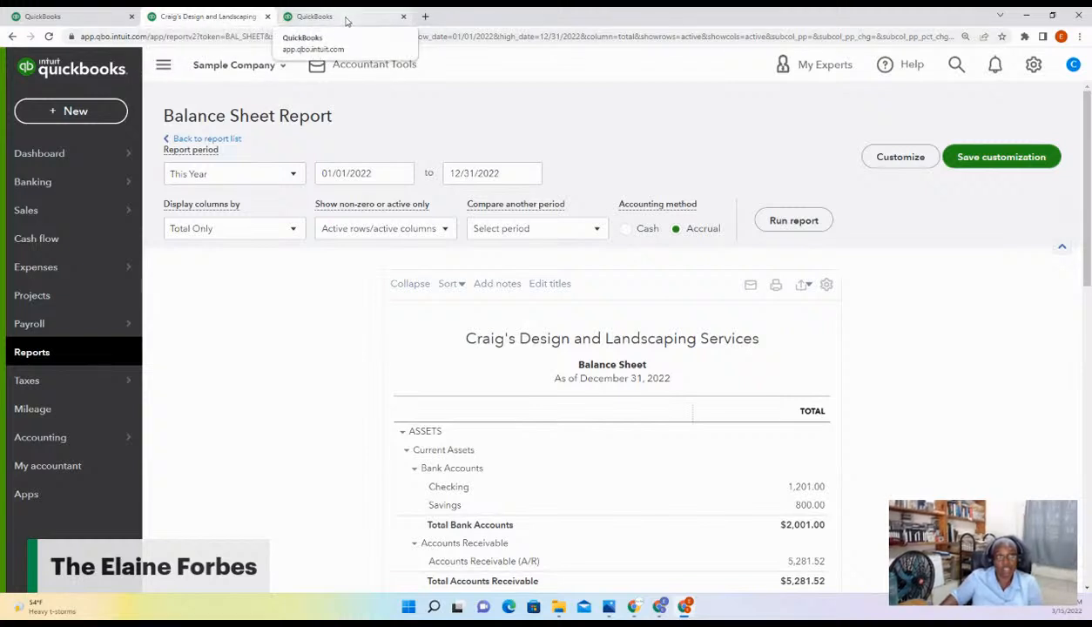
{"action": "left_click", "coordinate": [347, 19]}
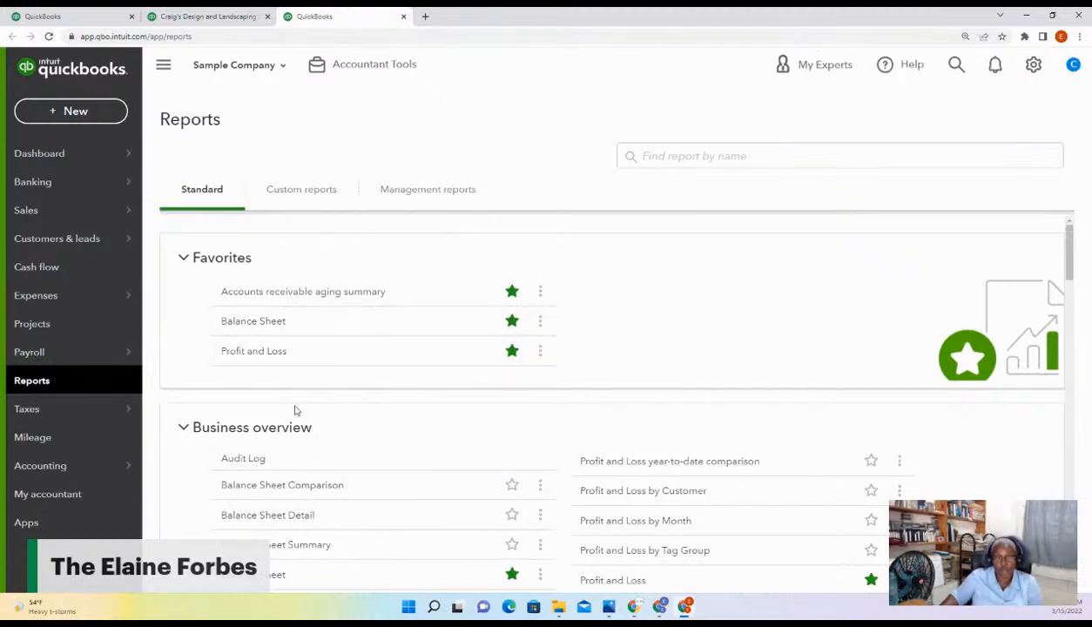
- Open the Balance Sheet in the new tab, run it for the Last Year period and look through it
{"action": "left_click", "coordinate": [270, 323]}
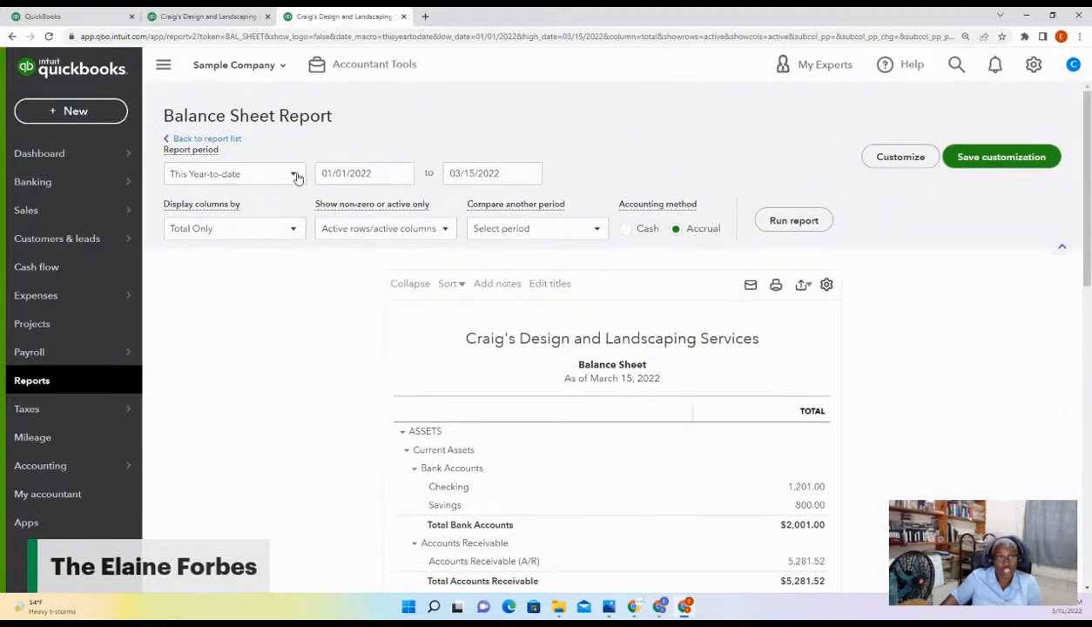
{"action": "left_click", "coordinate": [294, 176]}
{"action": "scroll", "coordinate": [256, 346], "scroll_direction": "down", "scroll_amount": 4}
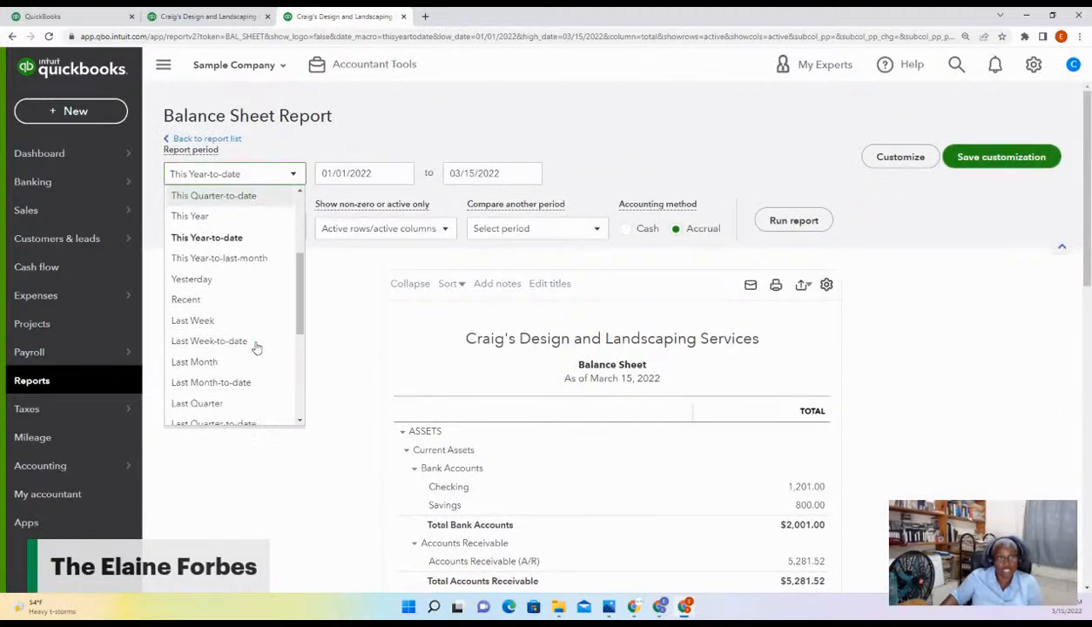
{"action": "left_click", "coordinate": [217, 333]}
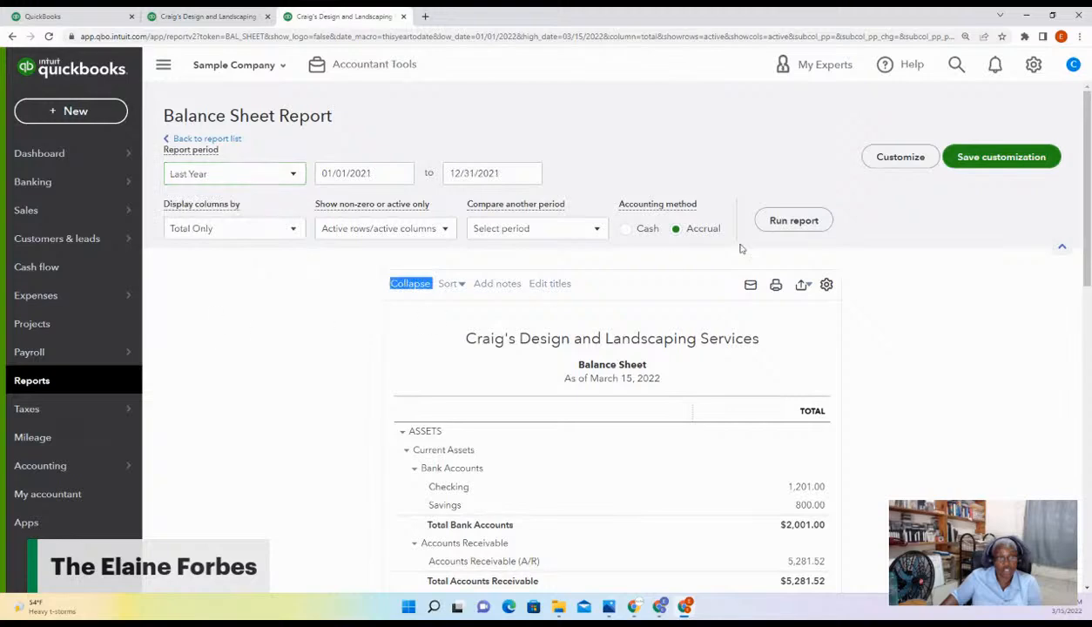
{"action": "left_click", "coordinate": [796, 222]}
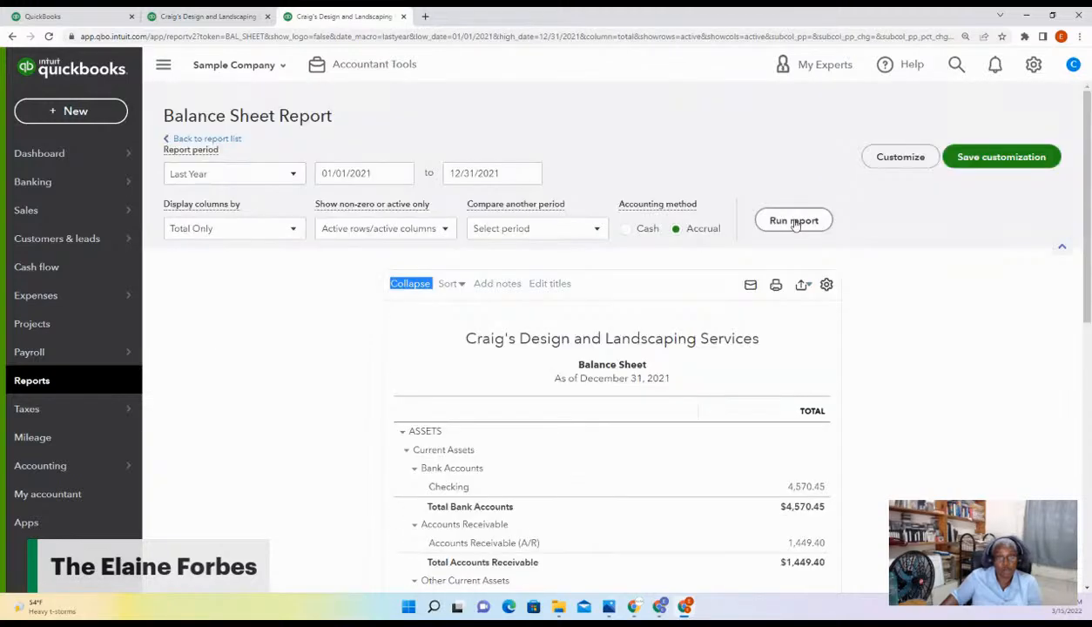
{"action": "scroll", "coordinate": [719, 341], "scroll_direction": "down", "scroll_amount": 3}
{"action": "scroll", "coordinate": [720, 341], "scroll_direction": "down", "scroll_amount": 1}
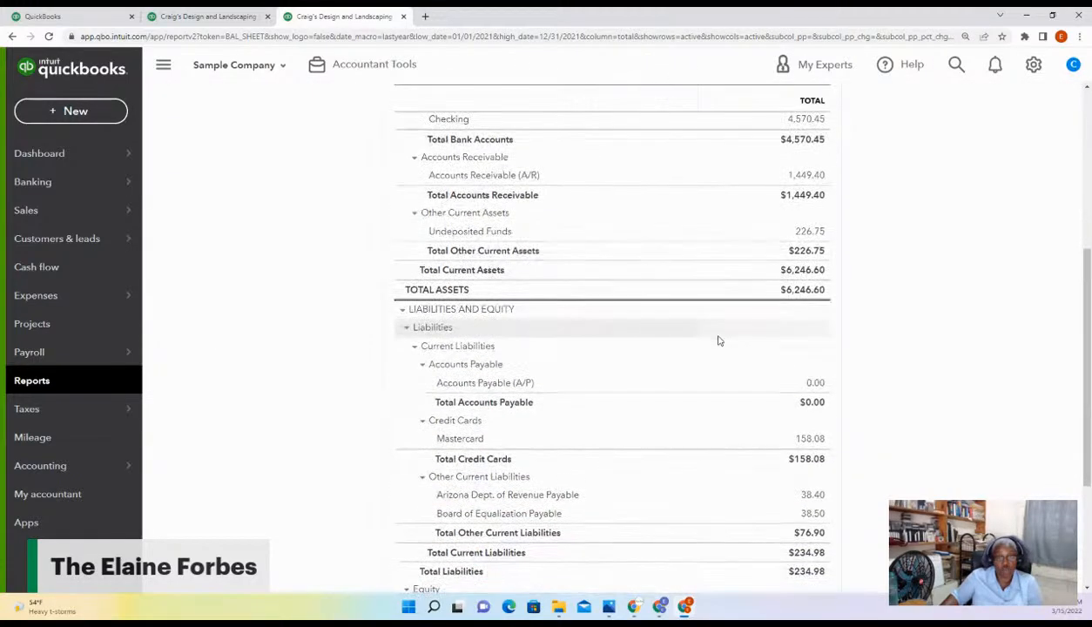
{"action": "scroll", "coordinate": [719, 340], "scroll_direction": "up", "scroll_amount": 3}
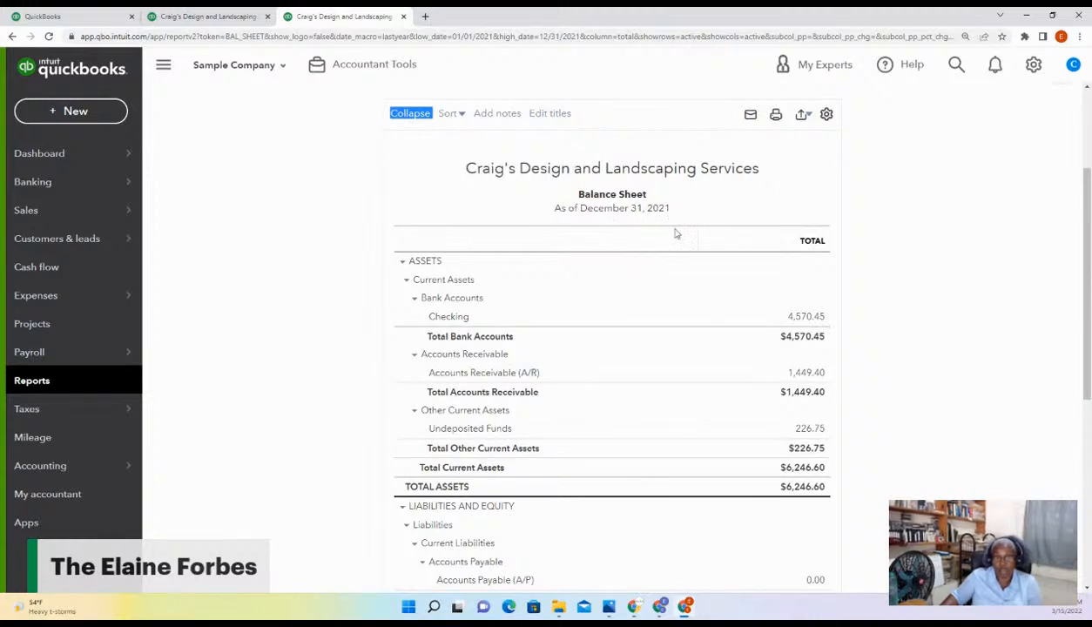
- Go back to the browser tab with this year's Balance Sheet, look it over and rerun the report
{"action": "left_click", "coordinate": [200, 18]}
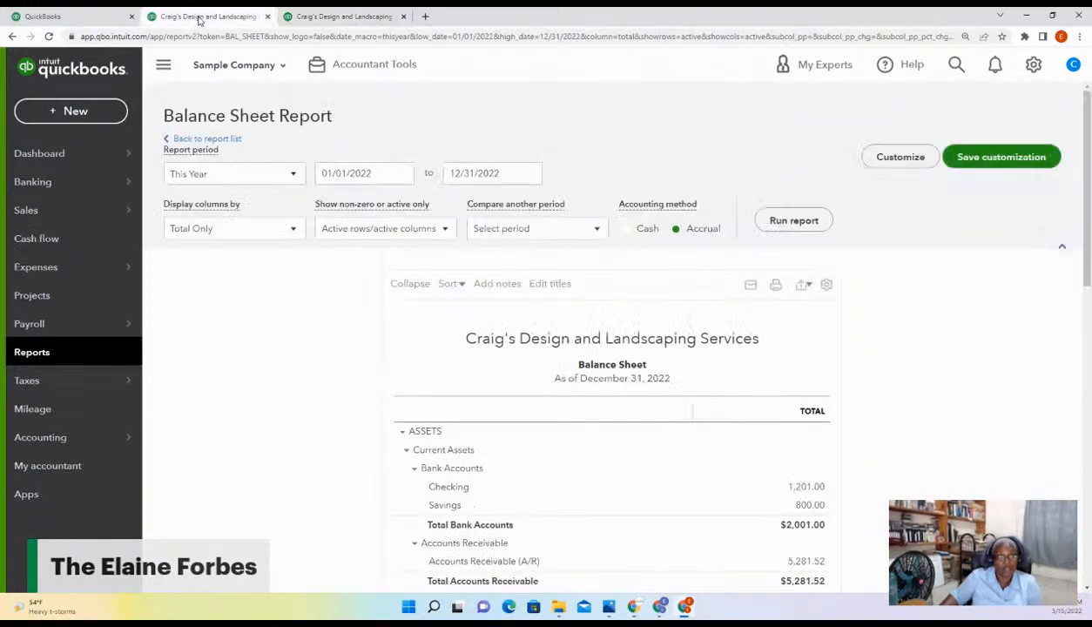
{"action": "scroll", "coordinate": [650, 310], "scroll_direction": "down", "scroll_amount": 1}
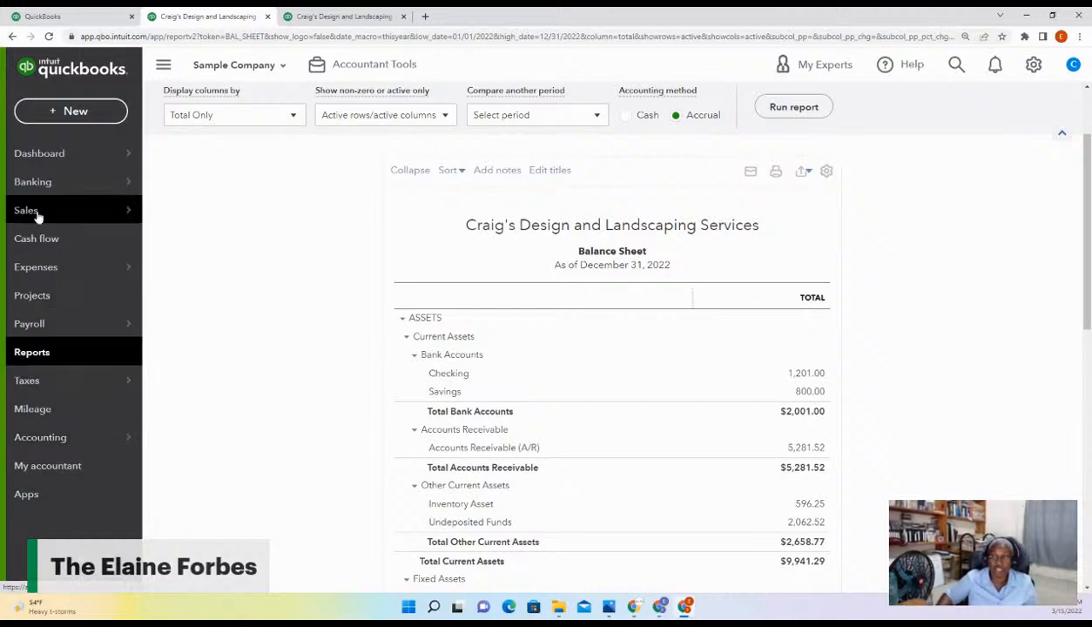
{"action": "mouse_move", "coordinate": [38, 180]}
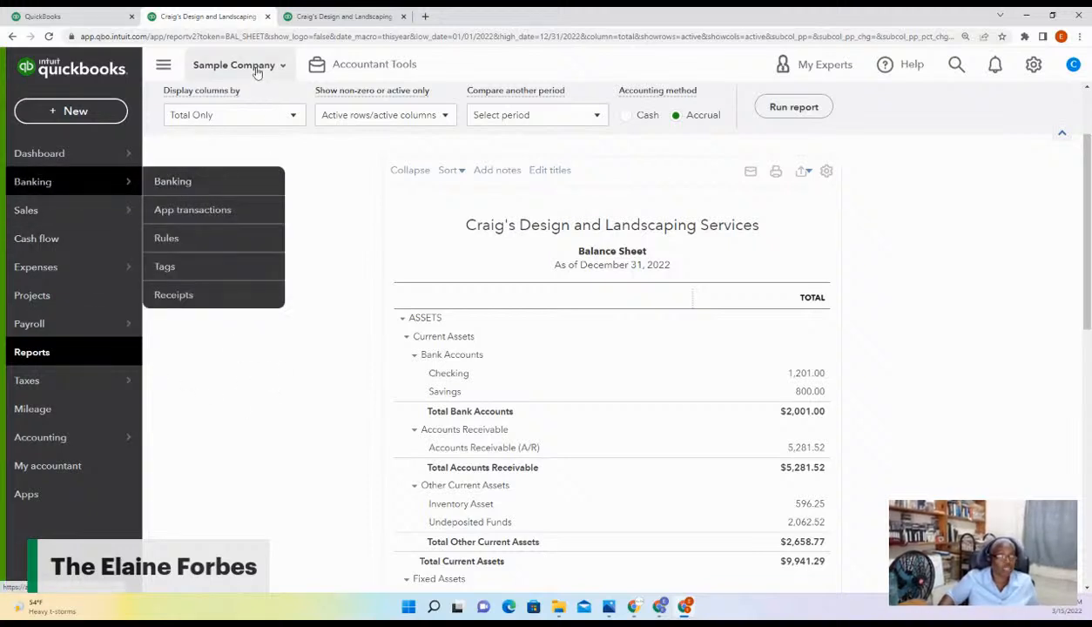
{"action": "left_click", "coordinate": [795, 107]}
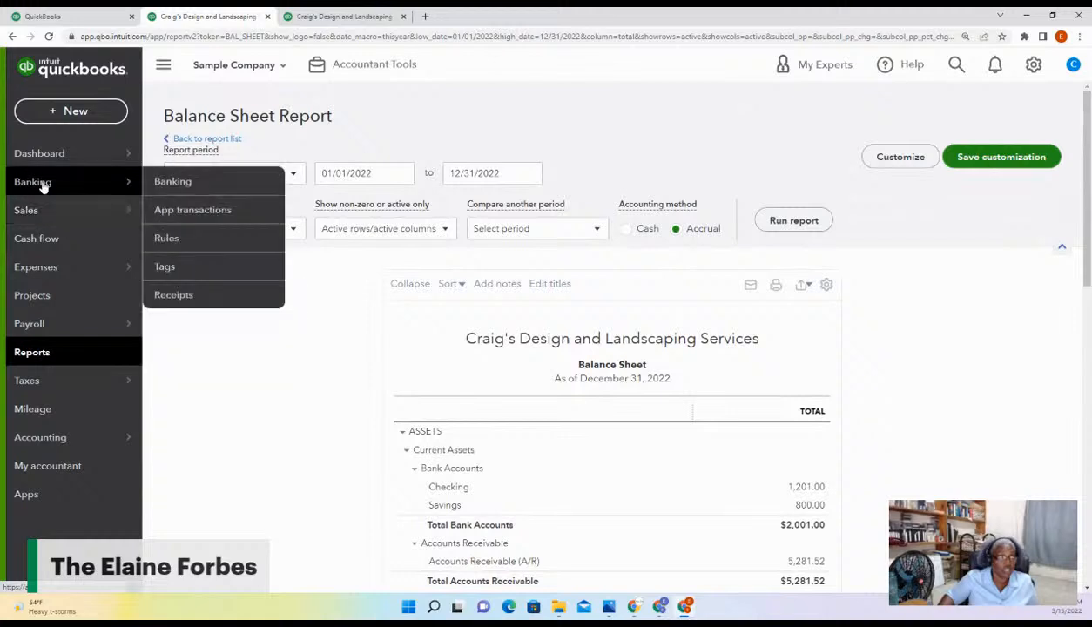
- Open the Banking page in both browser tabs and dismiss the bank connection welcome dialog in each
{"action": "left_click", "coordinate": [39, 183]}
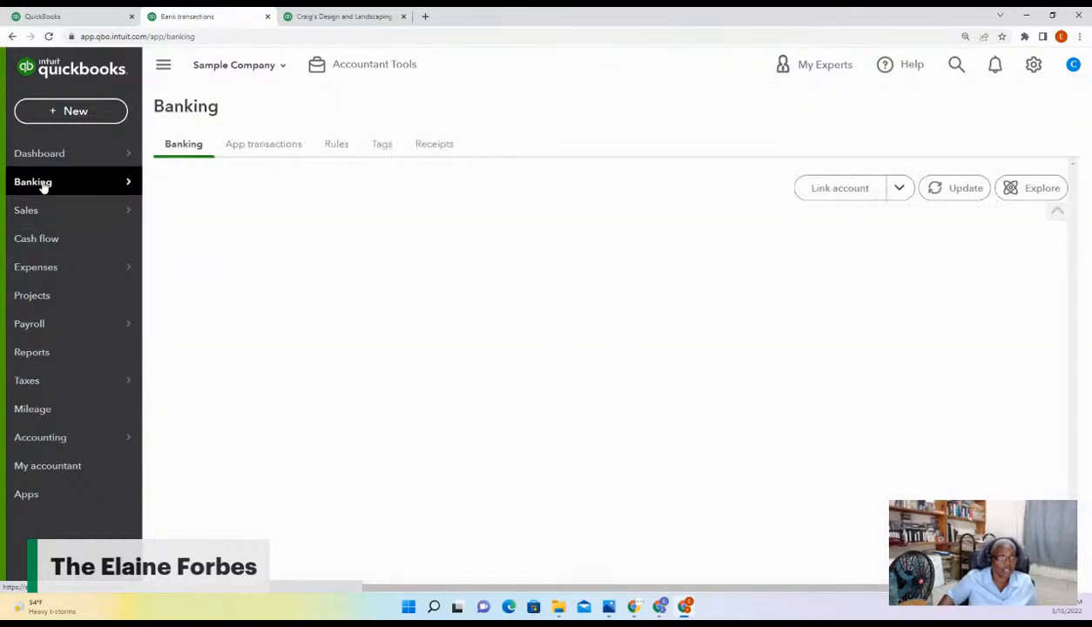
{"action": "left_click", "coordinate": [348, 16]}
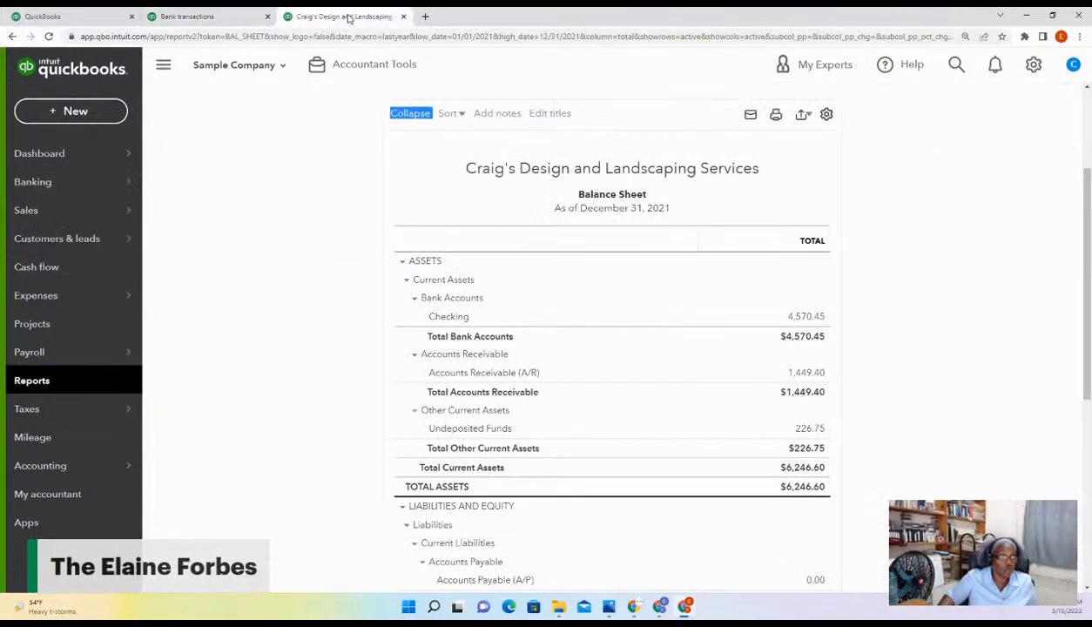
{"action": "mouse_move", "coordinate": [122, 182]}
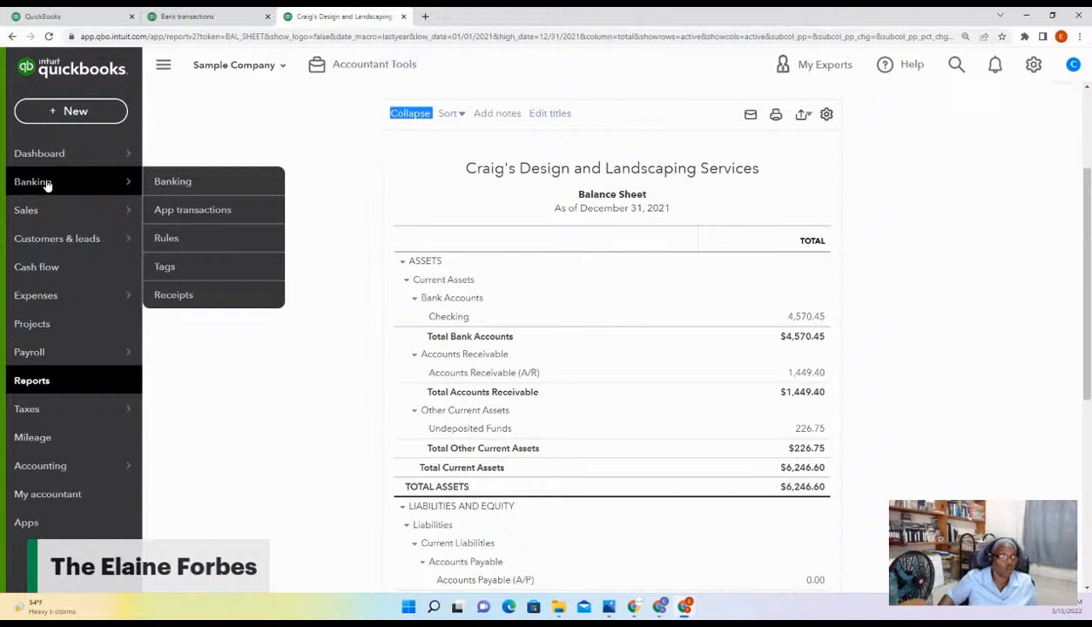
{"action": "left_click", "coordinate": [193, 182]}
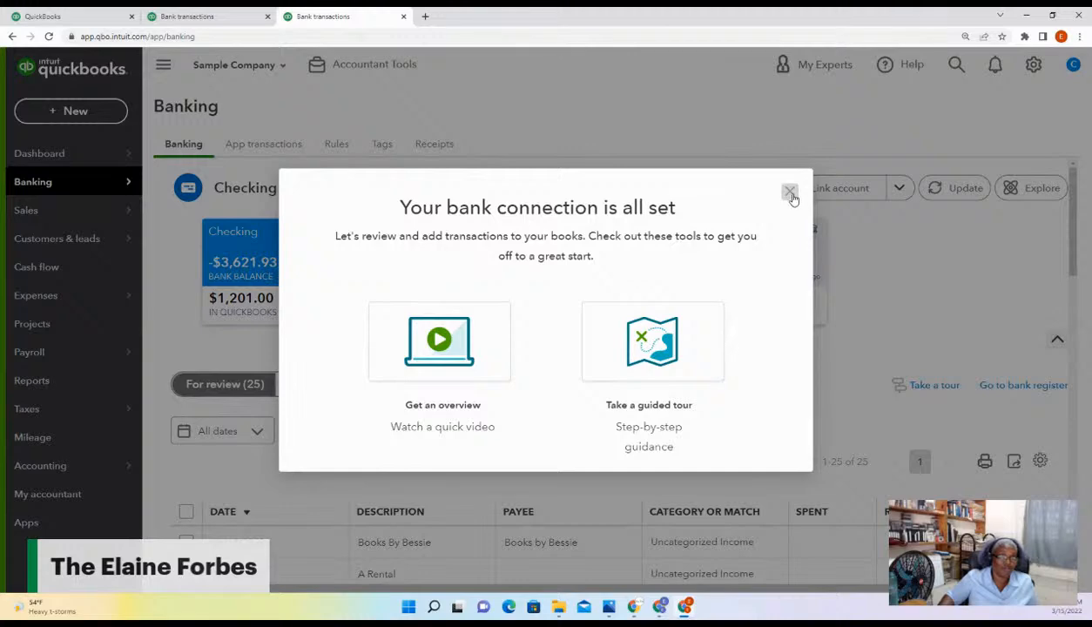
{"action": "left_click", "coordinate": [790, 191]}
{"action": "left_click", "coordinate": [210, 19]}
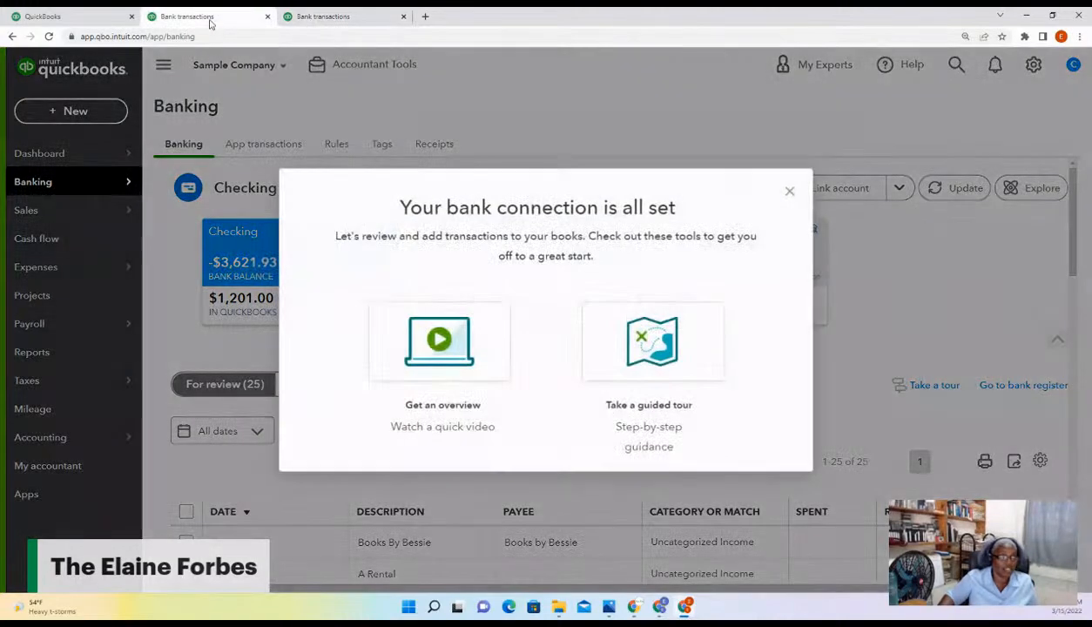
{"action": "left_click", "coordinate": [791, 191]}
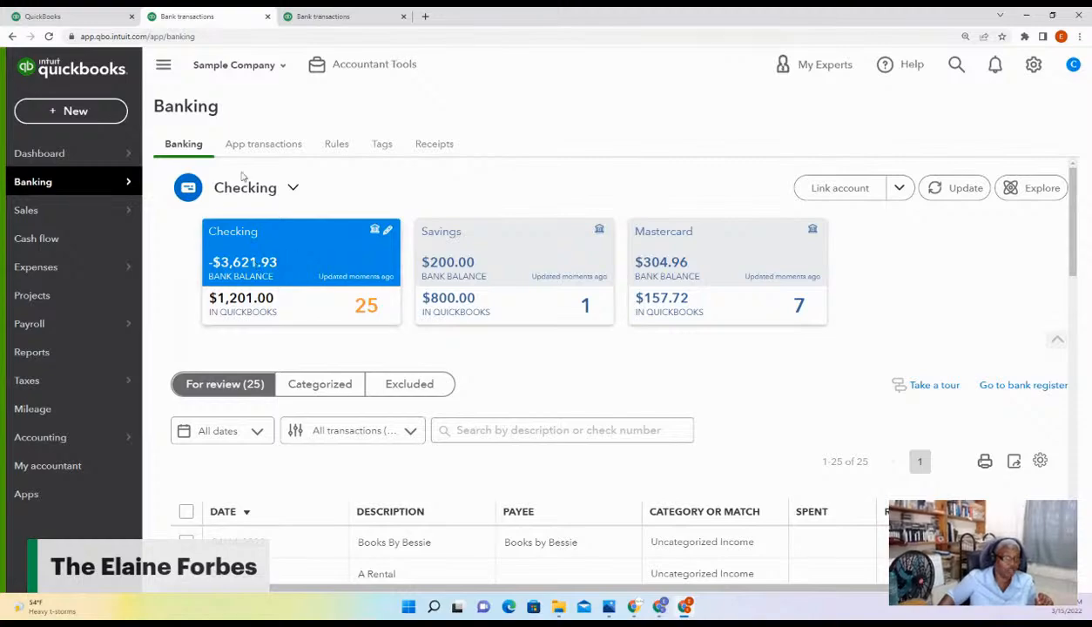
- Look over the Checking transactions, display the Savings account's transactions for review in the other browser tab, and return to the Checking tab
{"action": "scroll", "coordinate": [479, 401], "scroll_direction": "down", "scroll_amount": 10}
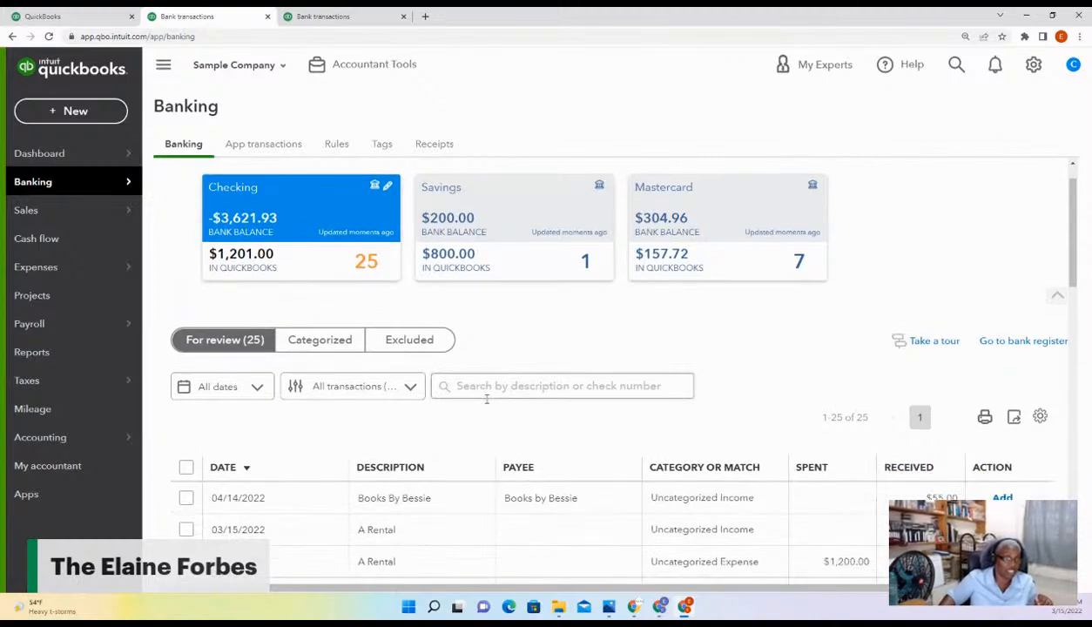
{"action": "scroll", "coordinate": [477, 450], "scroll_direction": "up", "scroll_amount": 10}
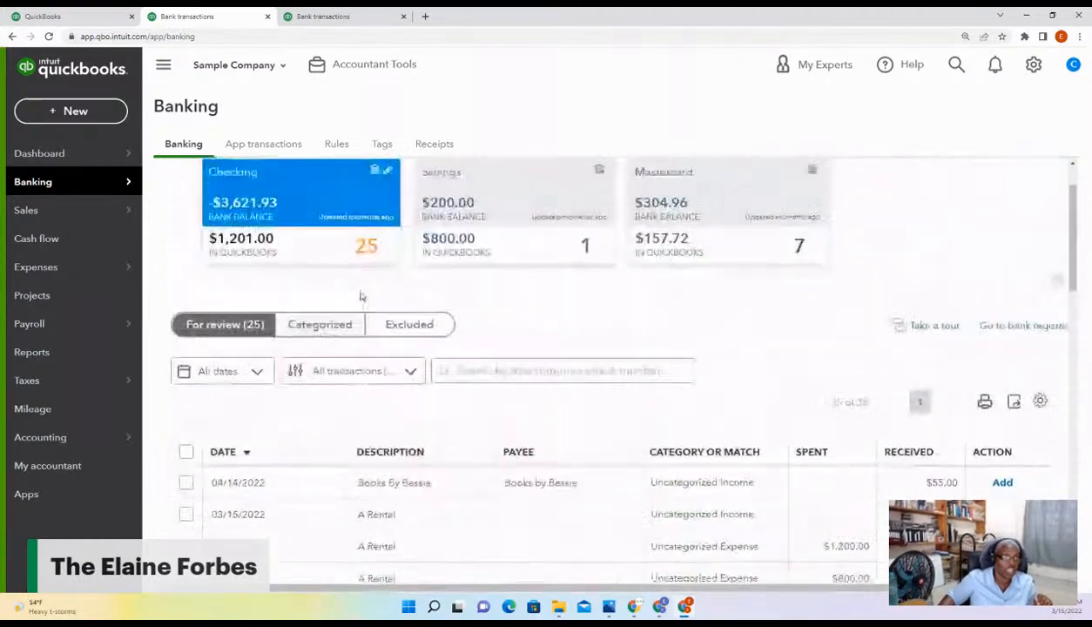
{"action": "left_click", "coordinate": [353, 18]}
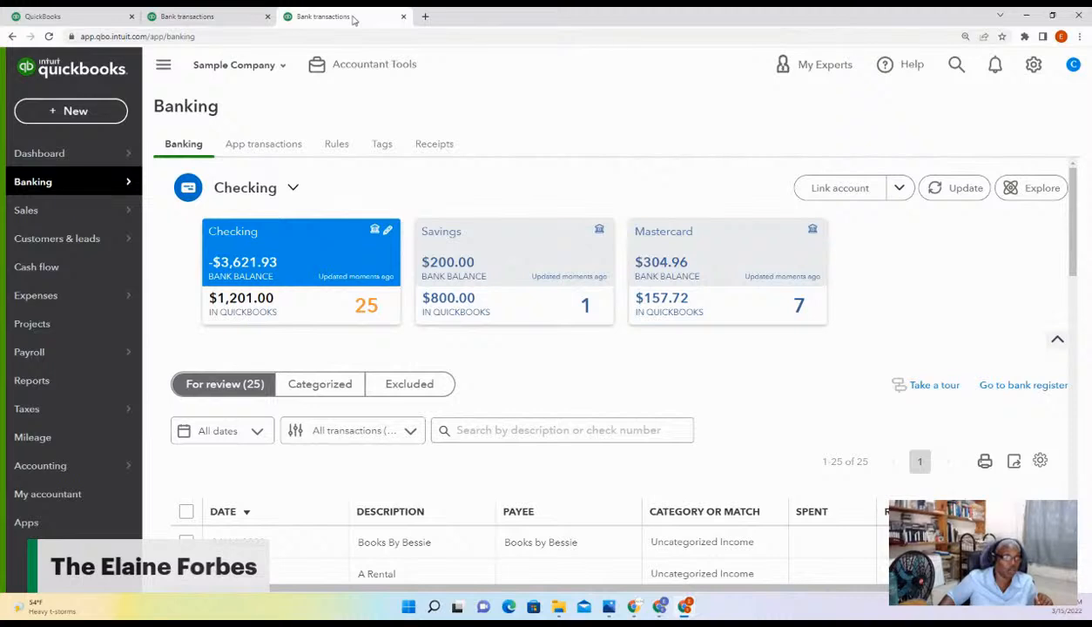
{"action": "left_click", "coordinate": [559, 259]}
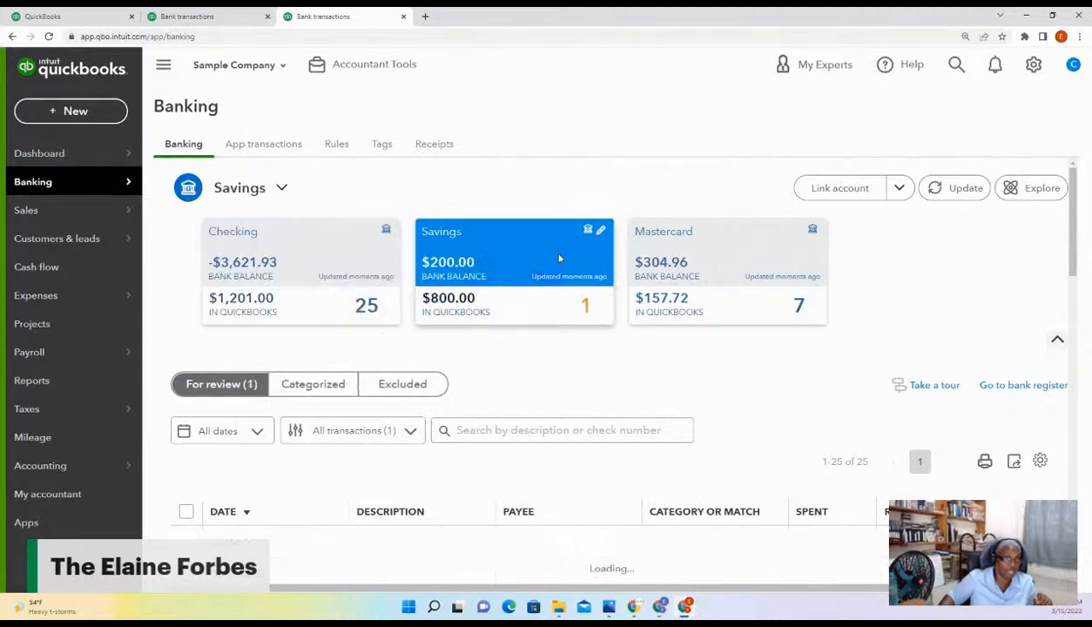
{"action": "scroll", "coordinate": [442, 348], "scroll_direction": "down", "scroll_amount": 1}
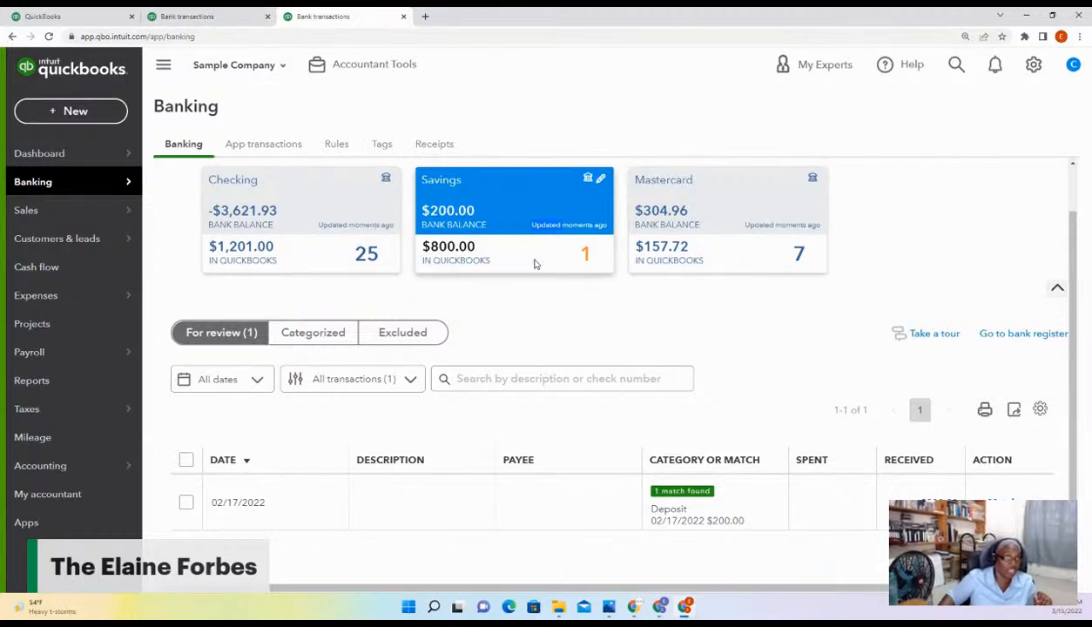
{"action": "left_click", "coordinate": [200, 18]}
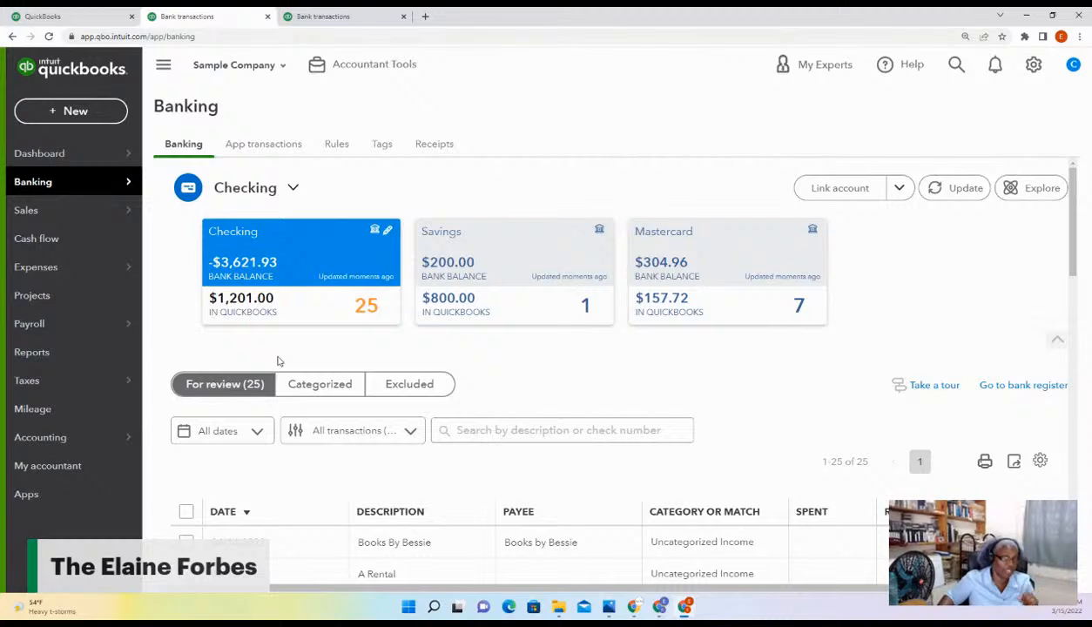
- Compare the Checking and Savings transactions for review by alternating between the two Bank transactions browser tabs
{"action": "left_click", "coordinate": [357, 18]}
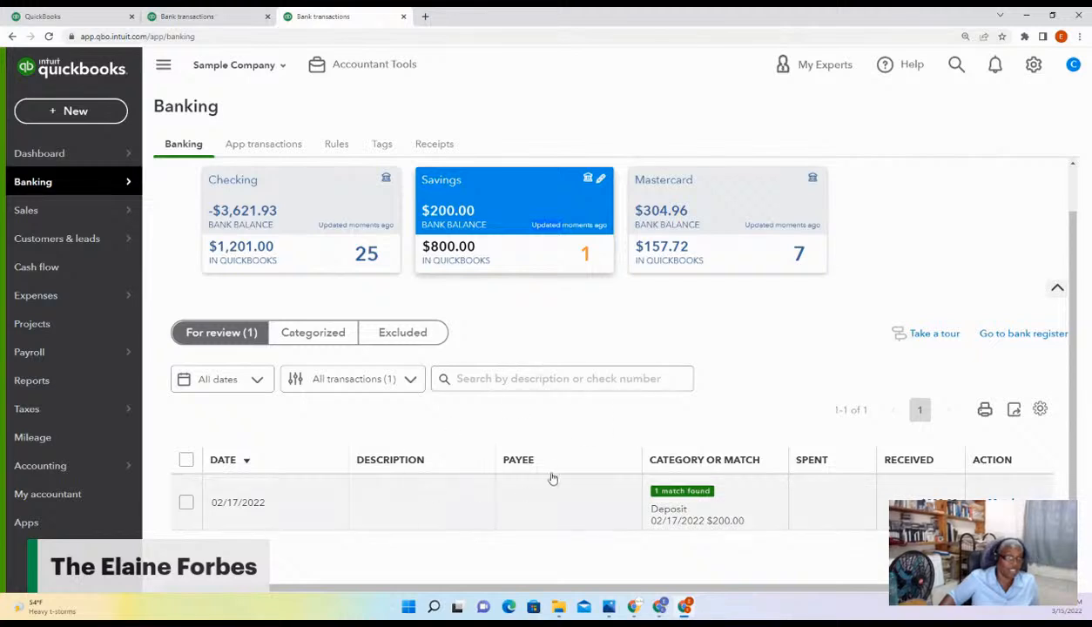
{"action": "left_click", "coordinate": [193, 17]}
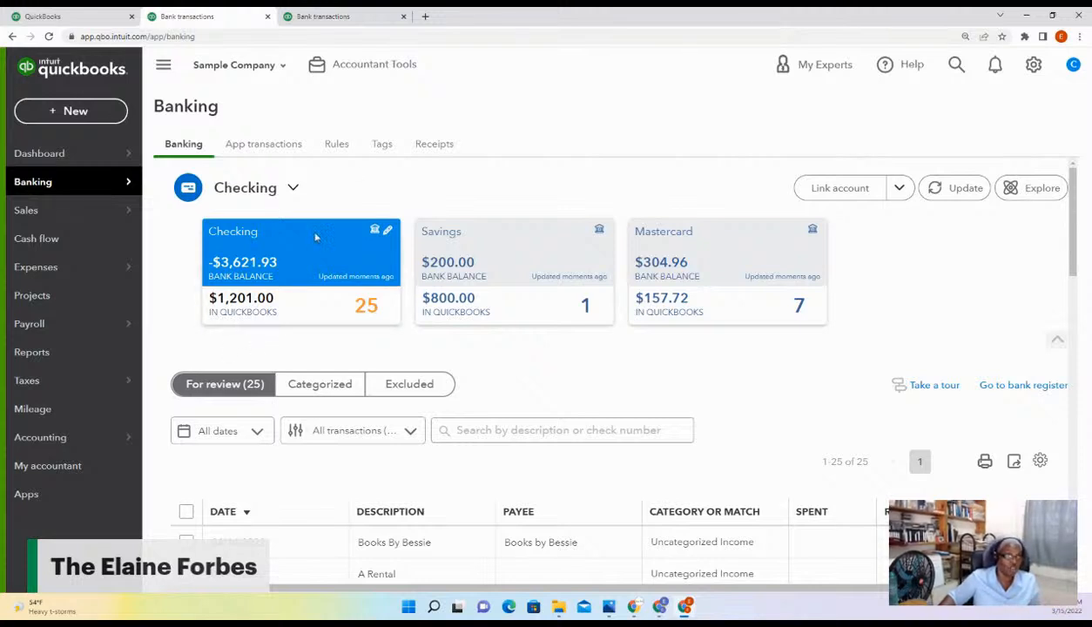
{"action": "left_click", "coordinate": [362, 19]}
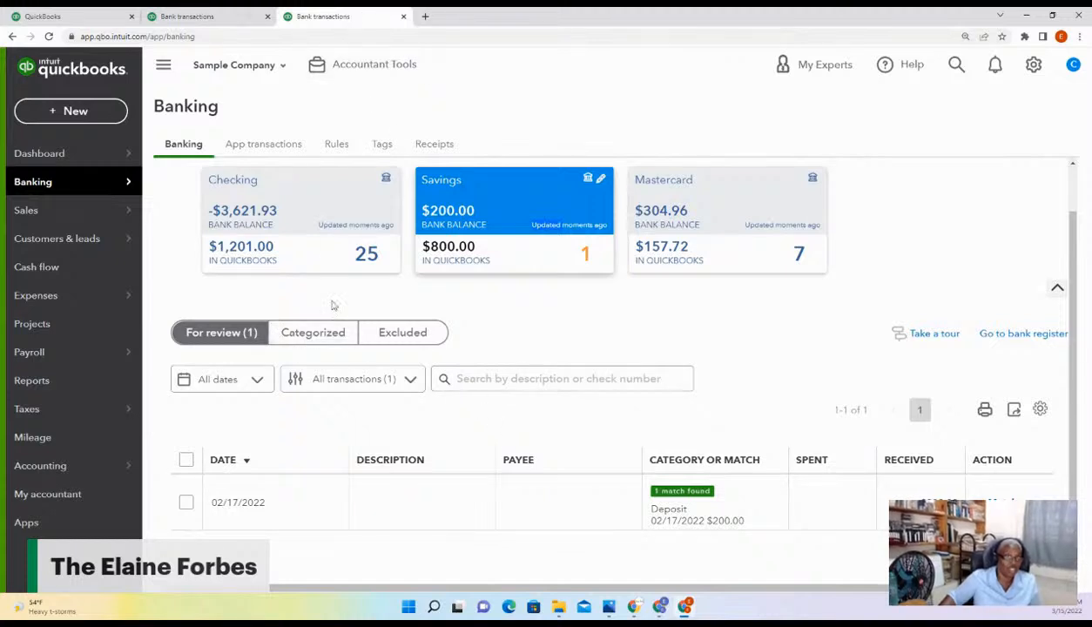
{"action": "left_click", "coordinate": [214, 16]}
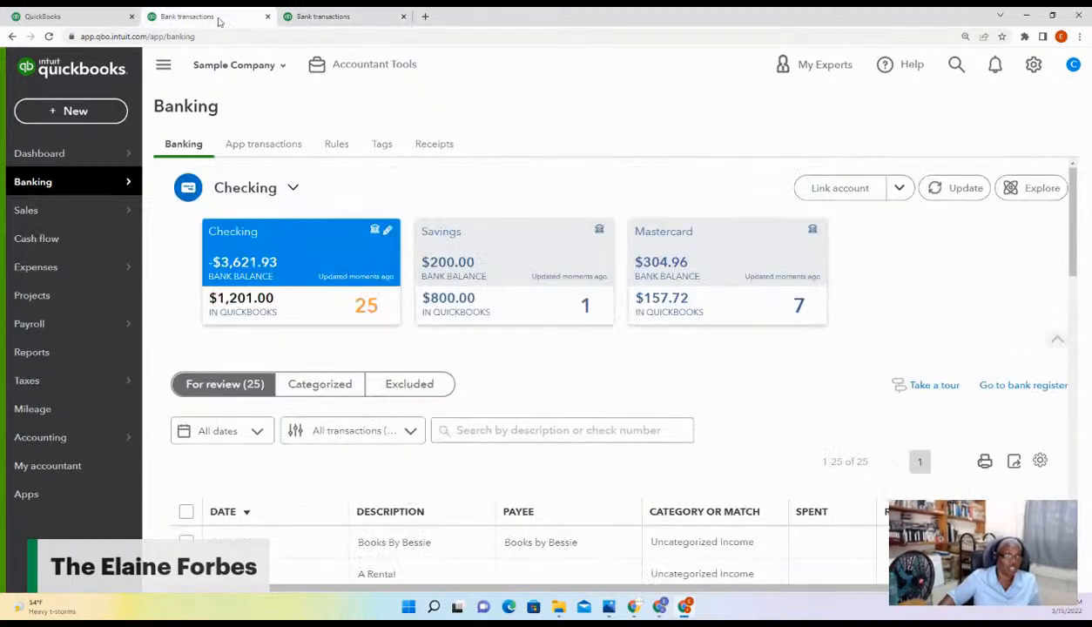
{"action": "left_click", "coordinate": [351, 21]}
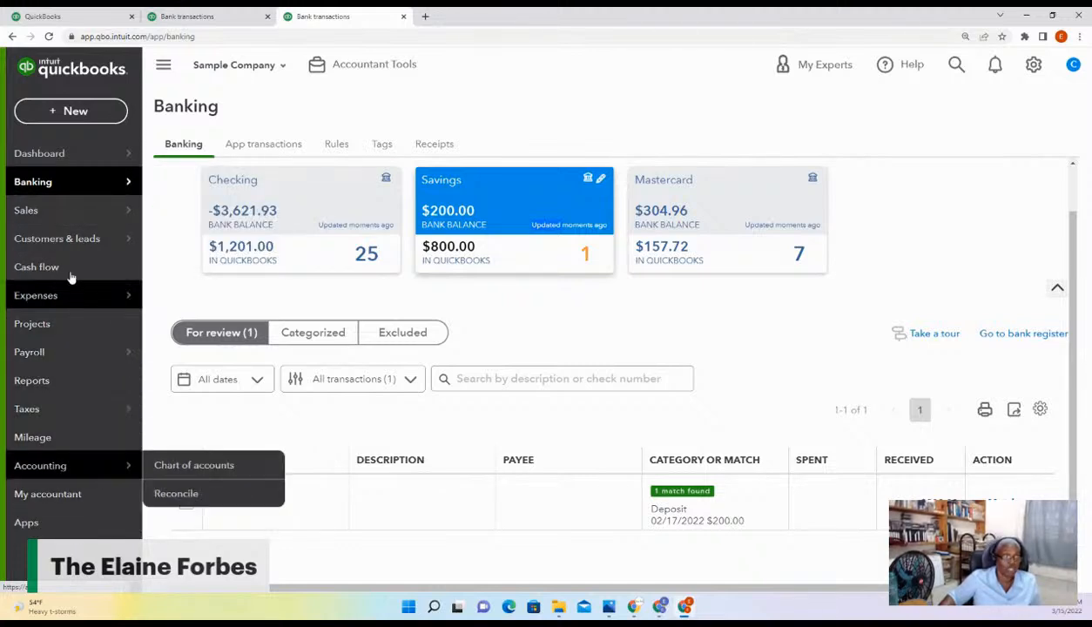
{"action": "mouse_move", "coordinate": [70, 192]}
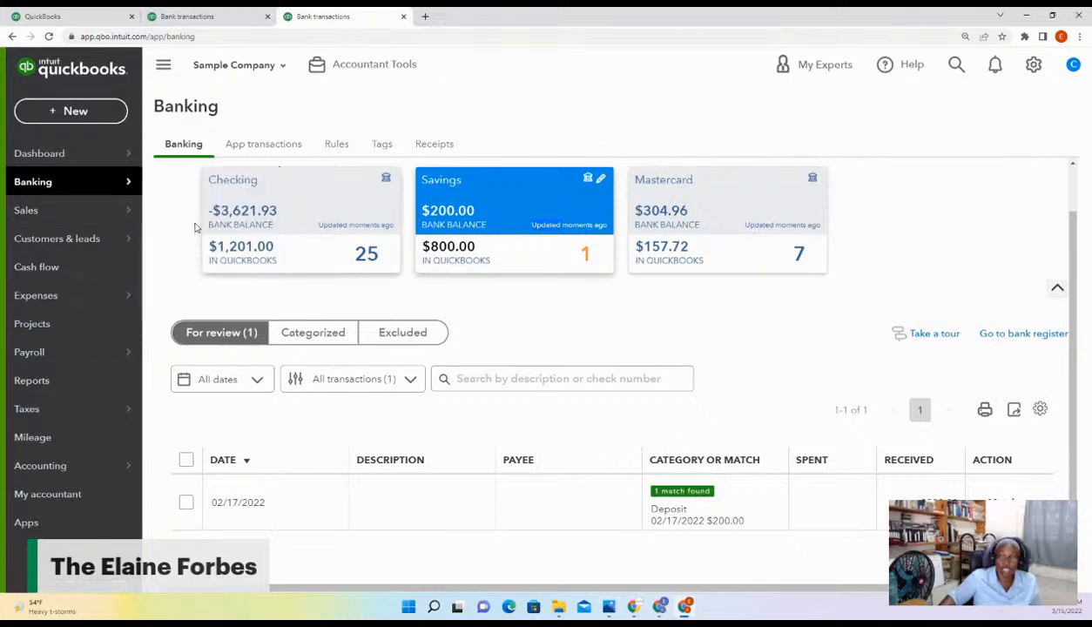
- Close the Savings browser tab and open the Banking page again in a new browser tab
{"action": "left_click", "coordinate": [403, 16]}
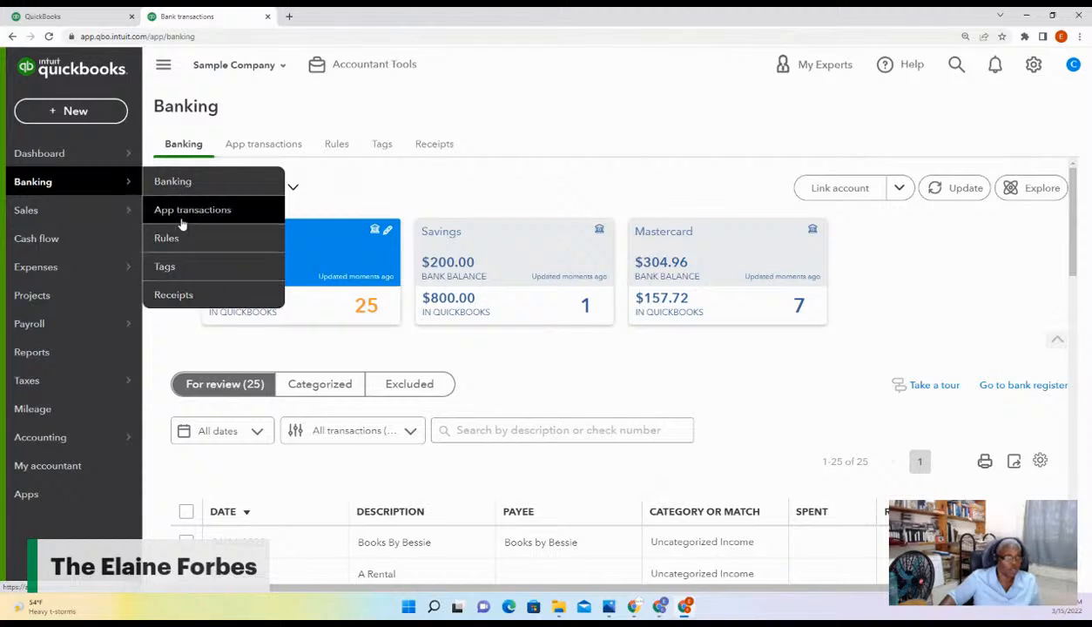
{"action": "right_click", "coordinate": [201, 182]}
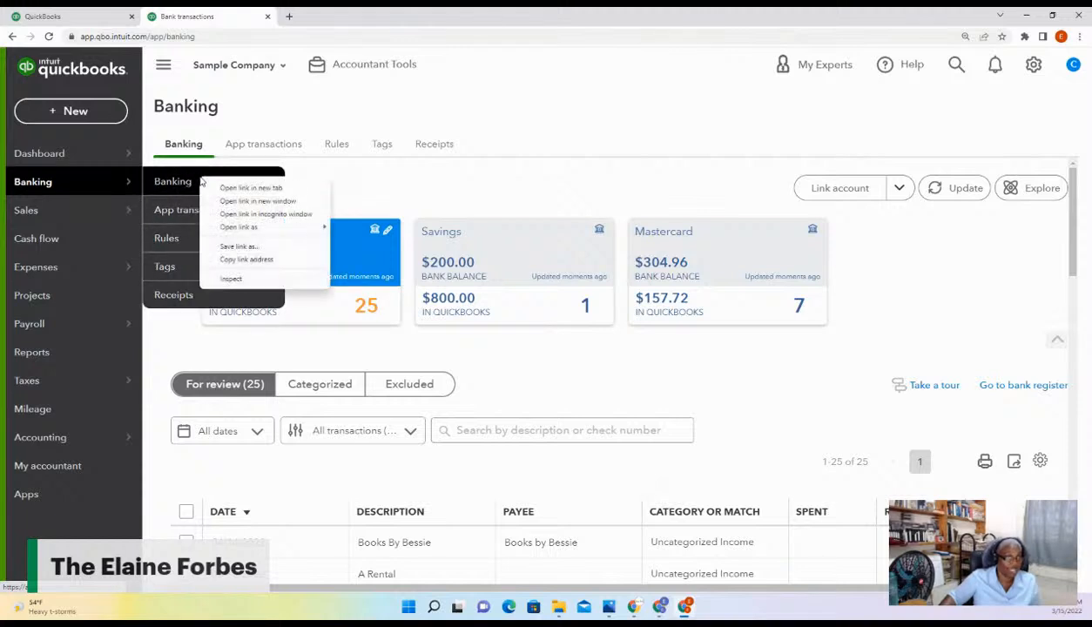
{"action": "left_click", "coordinate": [252, 189]}
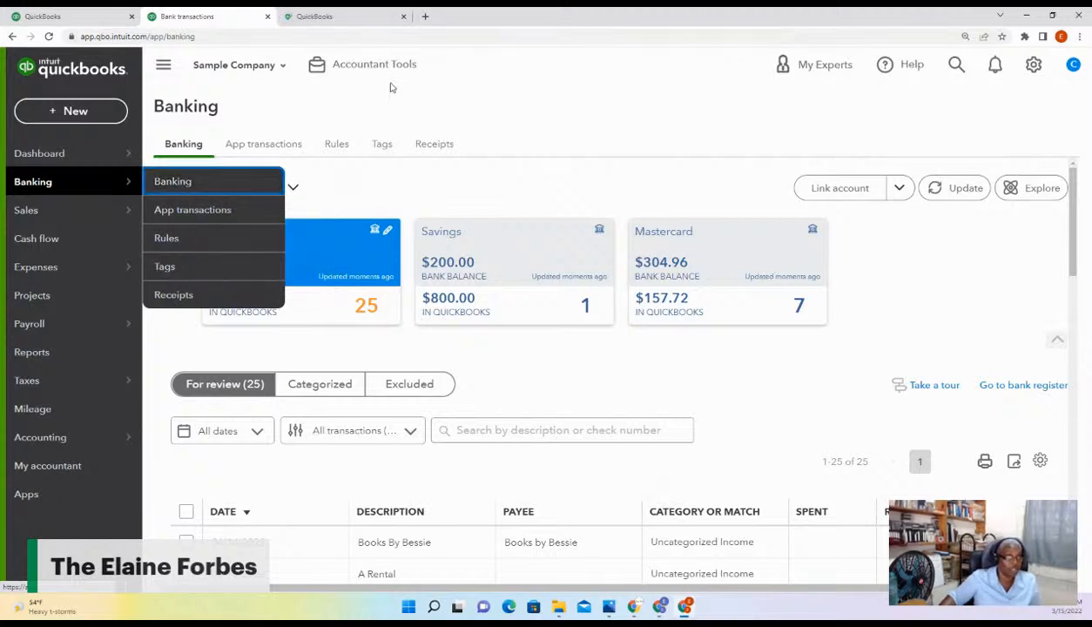
- Open the App transactions page in another new browser tab and view both newly opened tabs
{"action": "right_click", "coordinate": [232, 216]}
{"action": "left_click", "coordinate": [273, 225]}
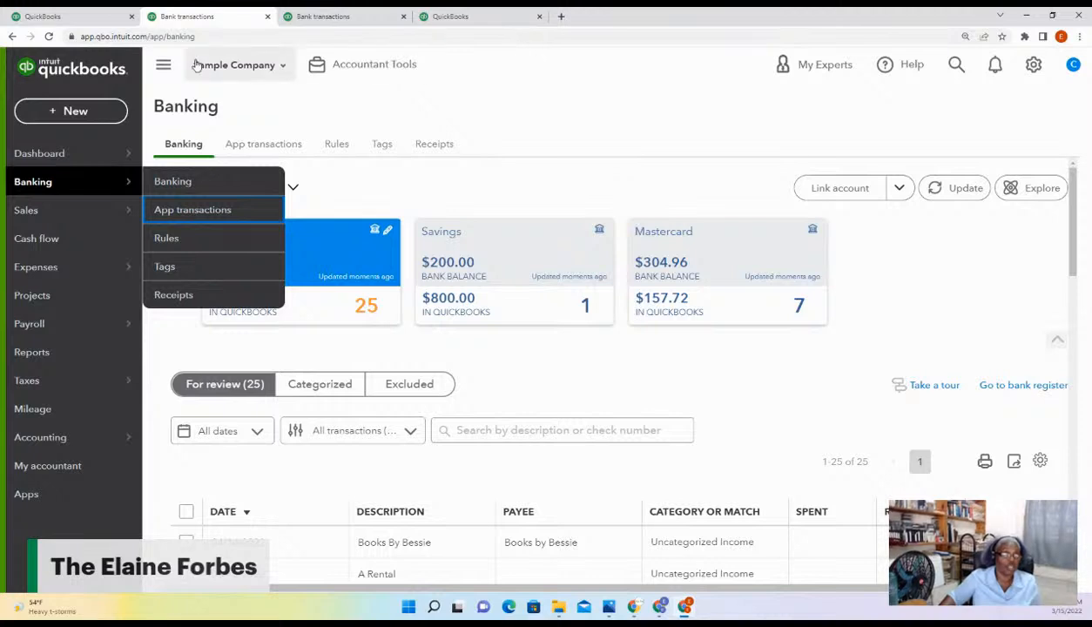
{"action": "left_click", "coordinate": [344, 16]}
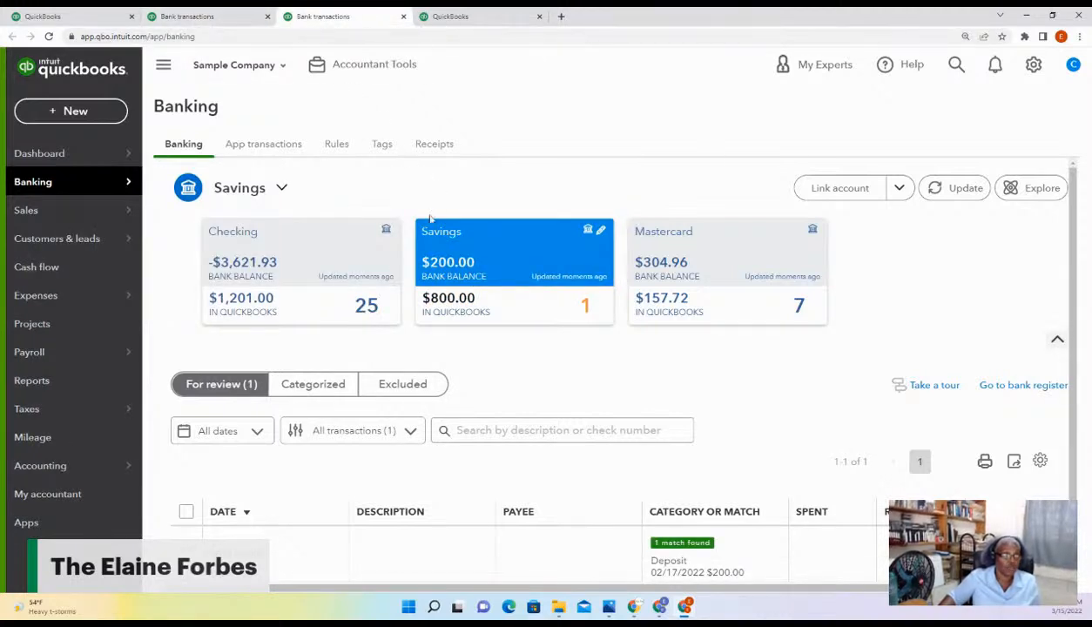
{"action": "left_click", "coordinate": [467, 17]}
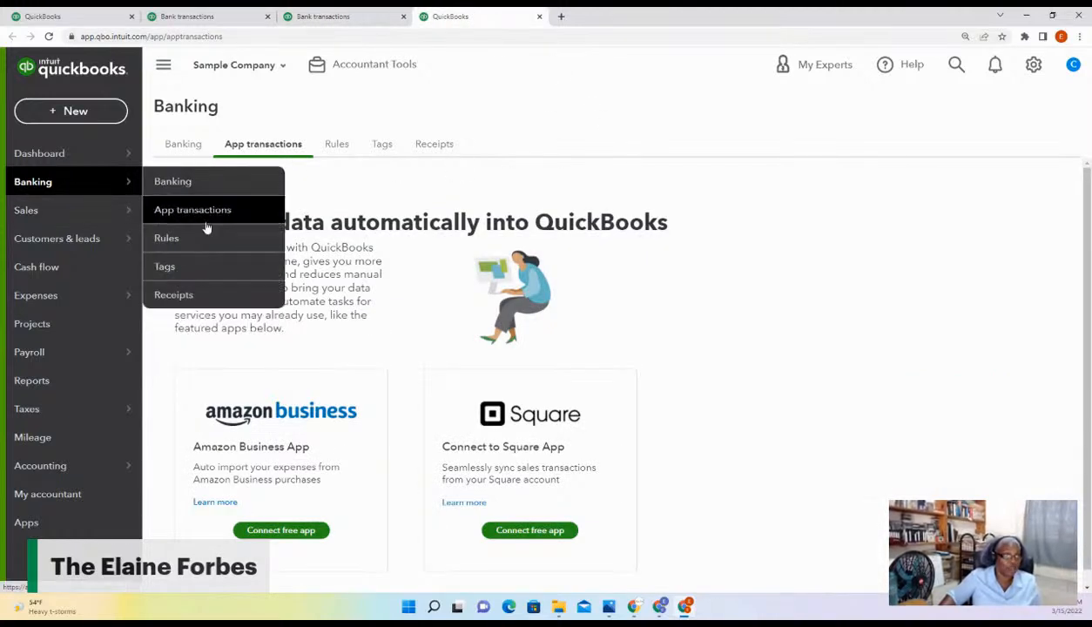
- Open the Receipts page in a new browser tab and switch to that tab
{"action": "right_click", "coordinate": [210, 303]}
{"action": "left_click", "coordinate": [271, 312]}
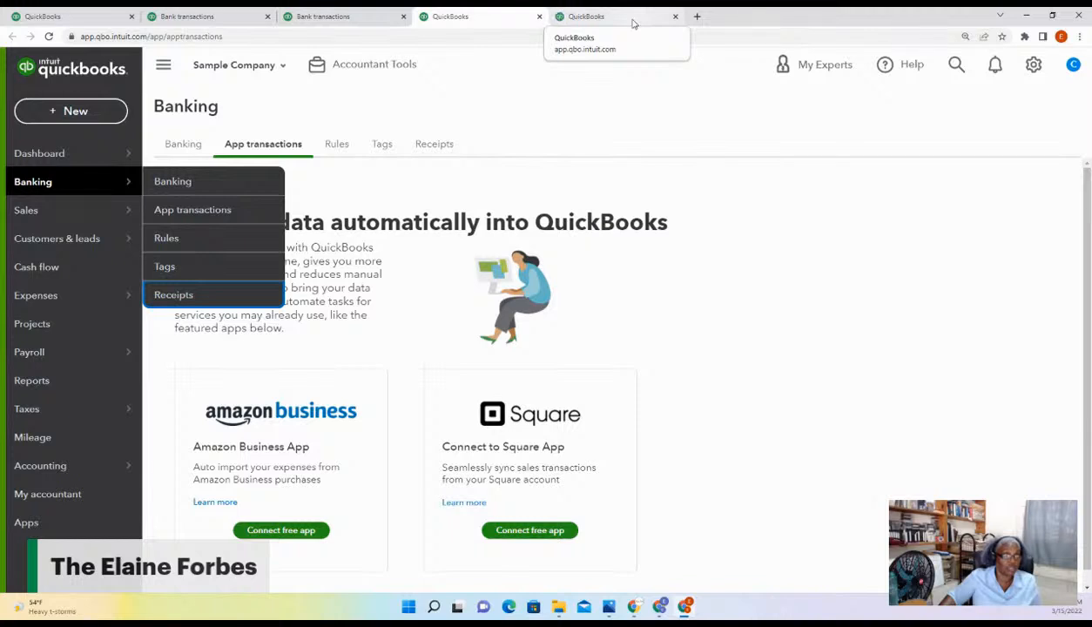
{"action": "left_click", "coordinate": [633, 23]}
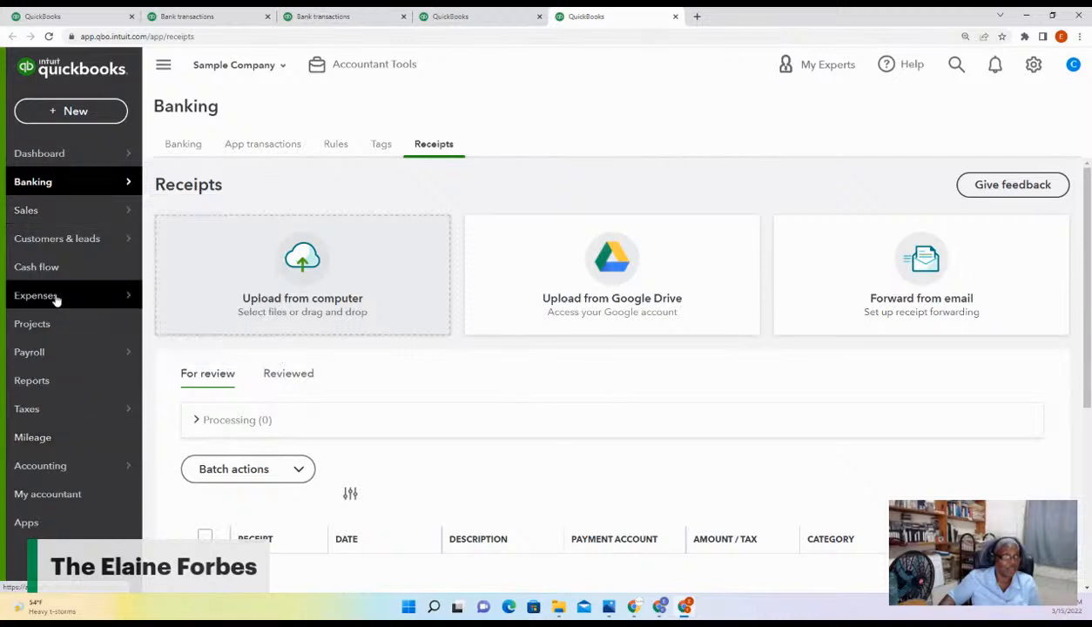
- Show the Sales overview in the Receipts browser tab and the Expenses page in the App transactions browser tab
{"action": "left_click", "coordinate": [113, 224]}
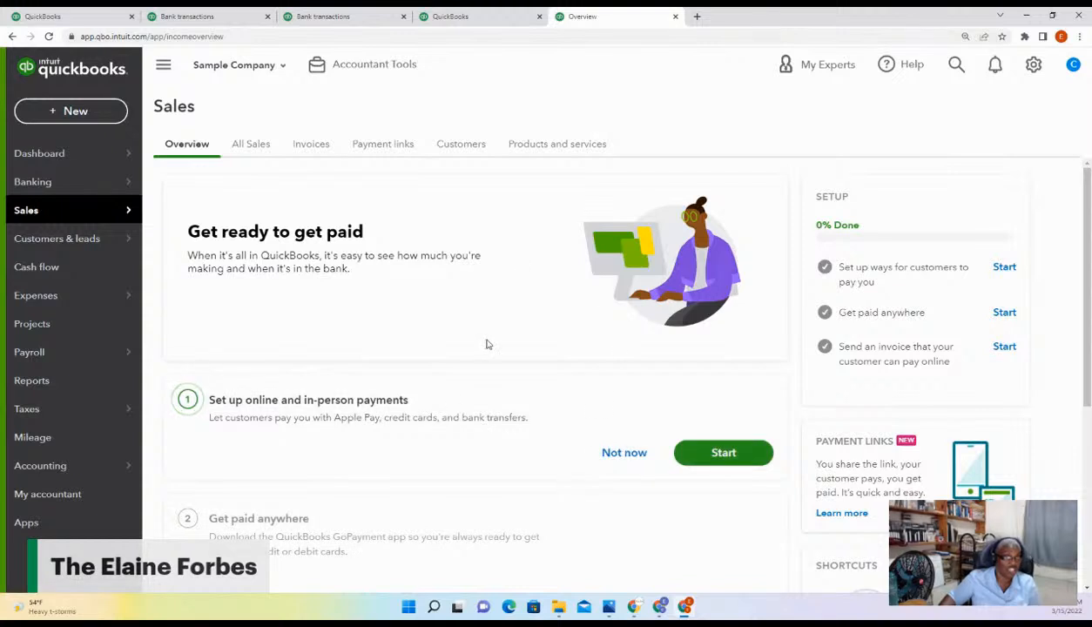
{"action": "left_click", "coordinate": [462, 19]}
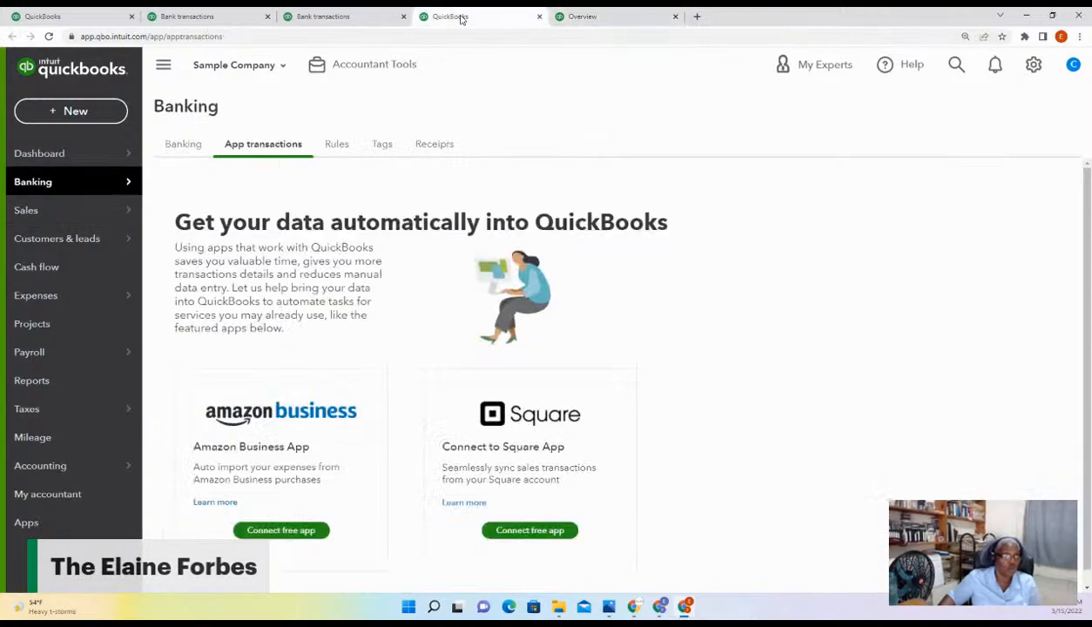
{"action": "left_click", "coordinate": [70, 305]}
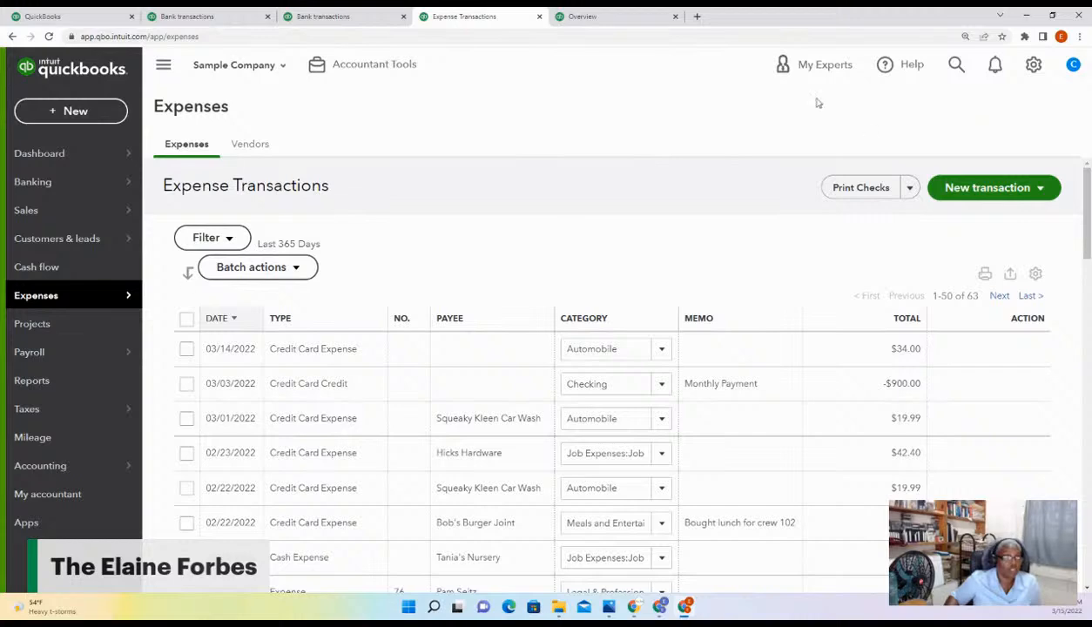
- Reload the browser tab showing the Checking account and compare it with the Sales overview and second Bank transactions tabs
{"action": "left_click", "coordinate": [212, 17]}
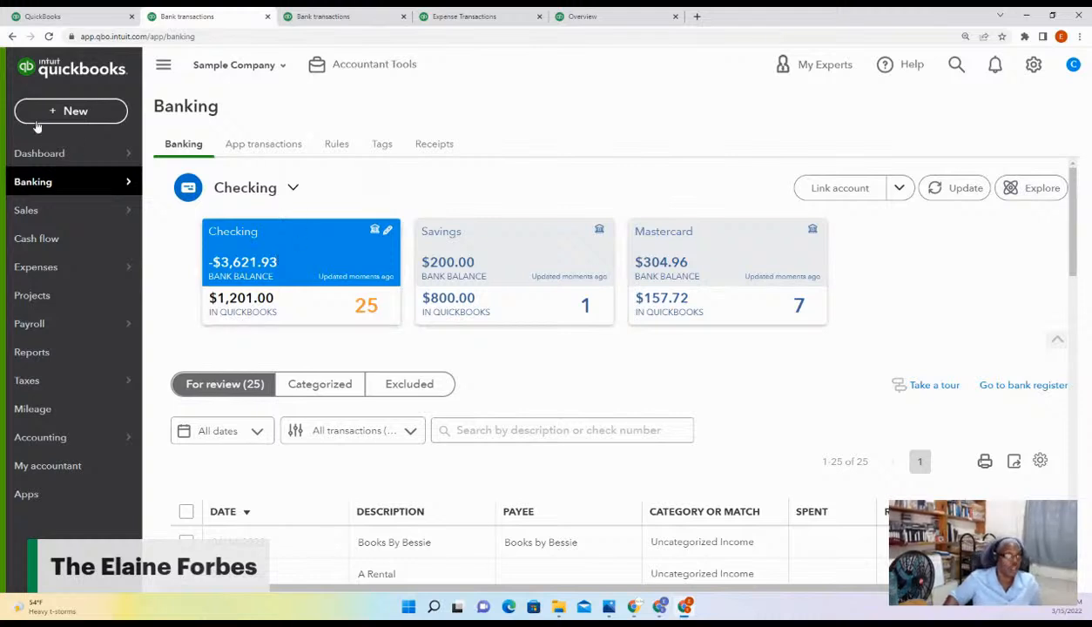
{"action": "left_click", "coordinate": [50, 38]}
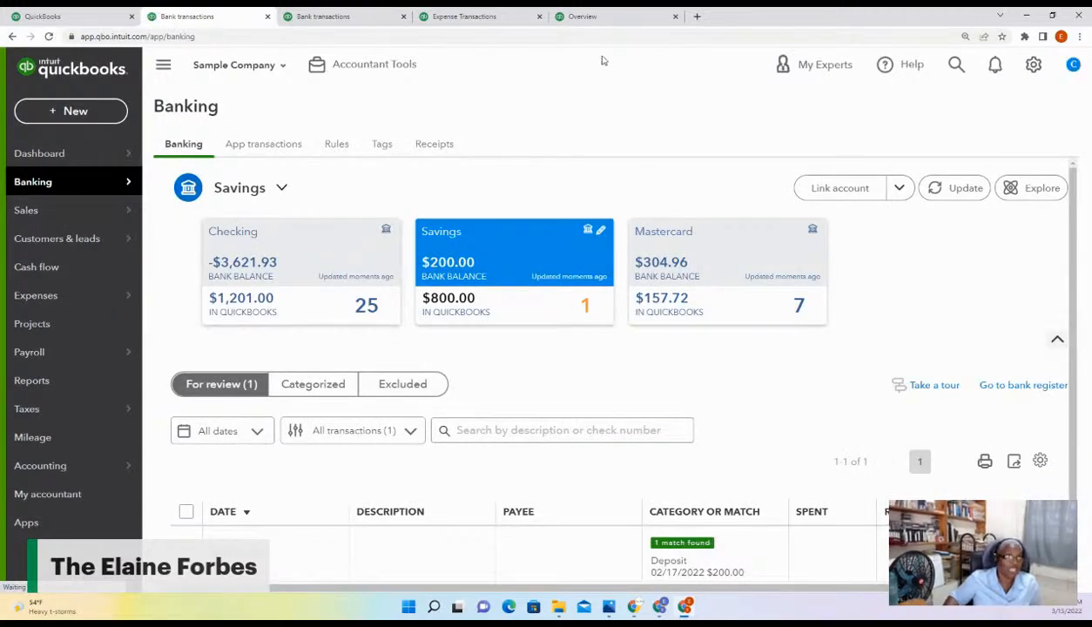
{"action": "left_click", "coordinate": [609, 22]}
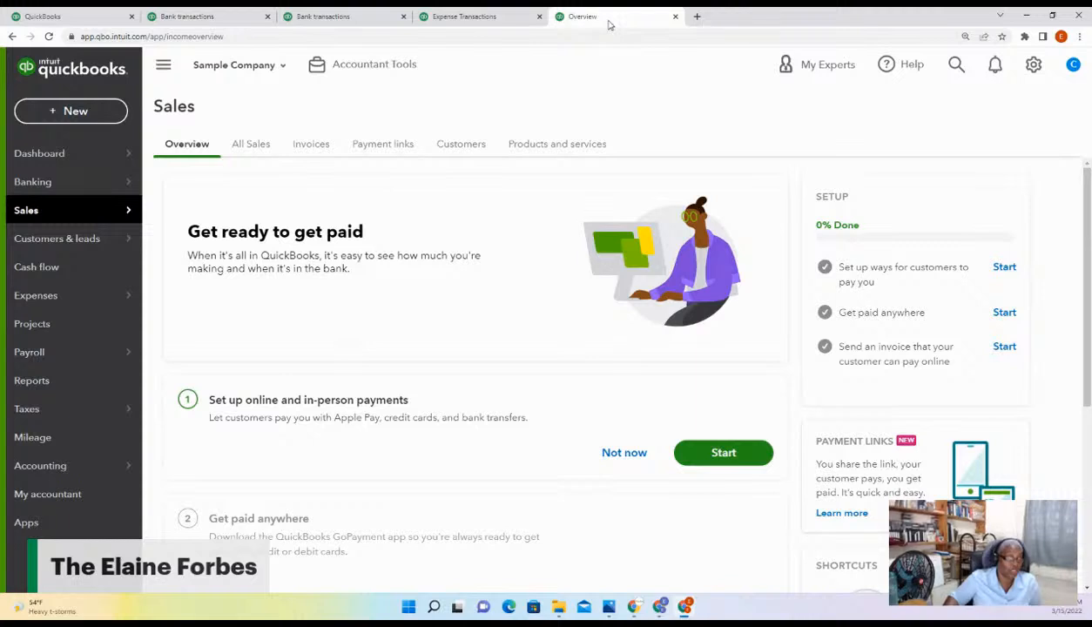
{"action": "left_click", "coordinate": [342, 22]}
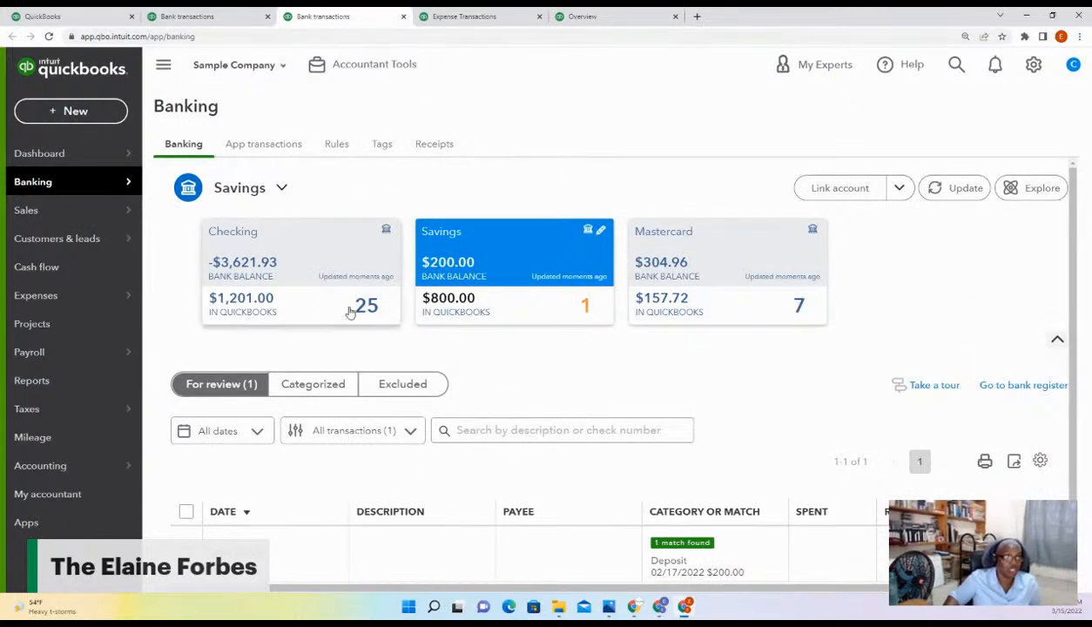
{"action": "left_click", "coordinate": [200, 19]}
{"action": "left_click", "coordinate": [352, 19]}
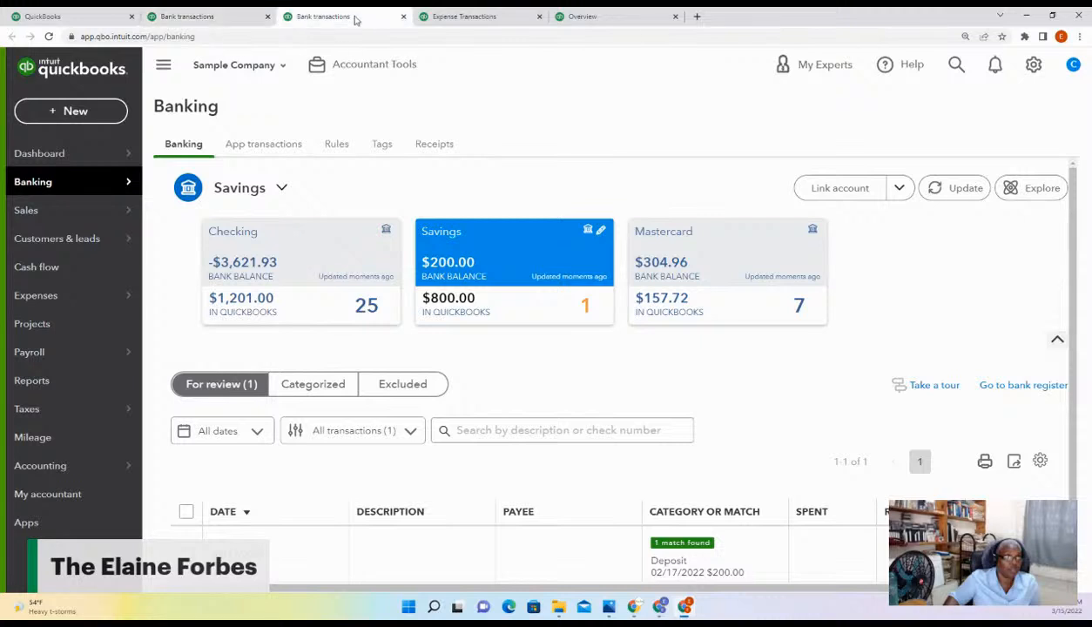
{"action": "left_click", "coordinate": [183, 17]}
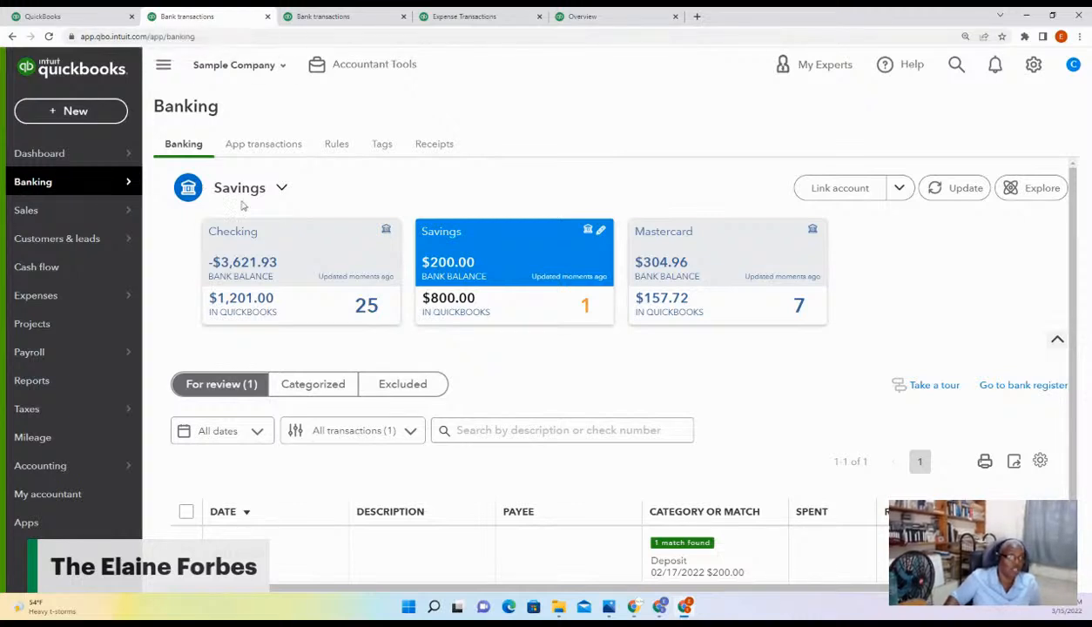
- Reload the first Bank transactions tab once more and look over the Savings account's transactions for review
{"action": "left_click", "coordinate": [49, 36]}
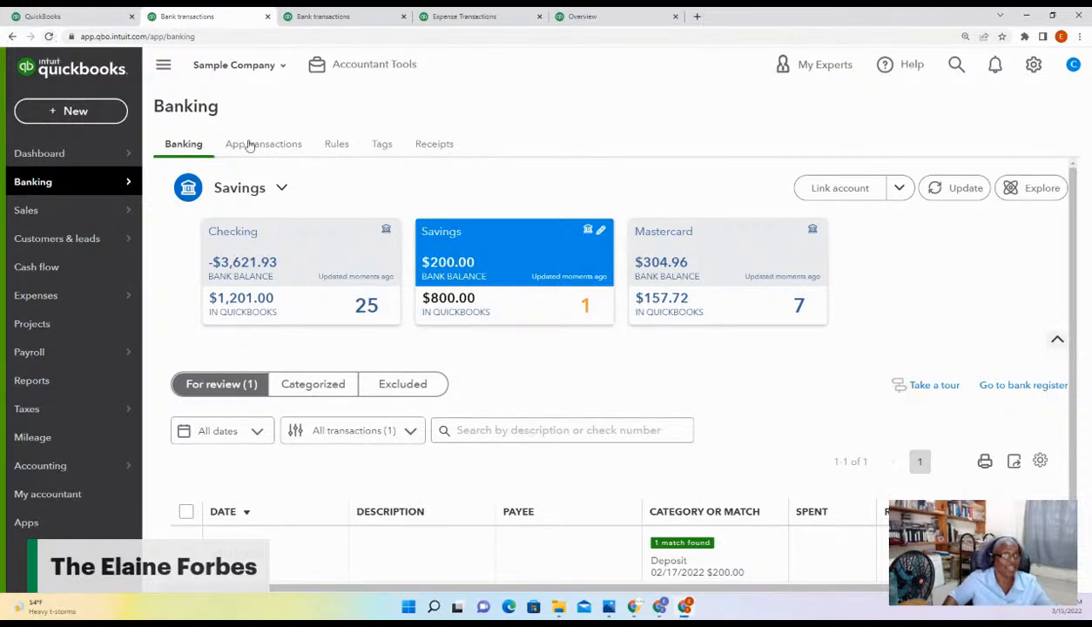
{"action": "scroll", "coordinate": [317, 381], "scroll_direction": "down", "scroll_amount": 1}
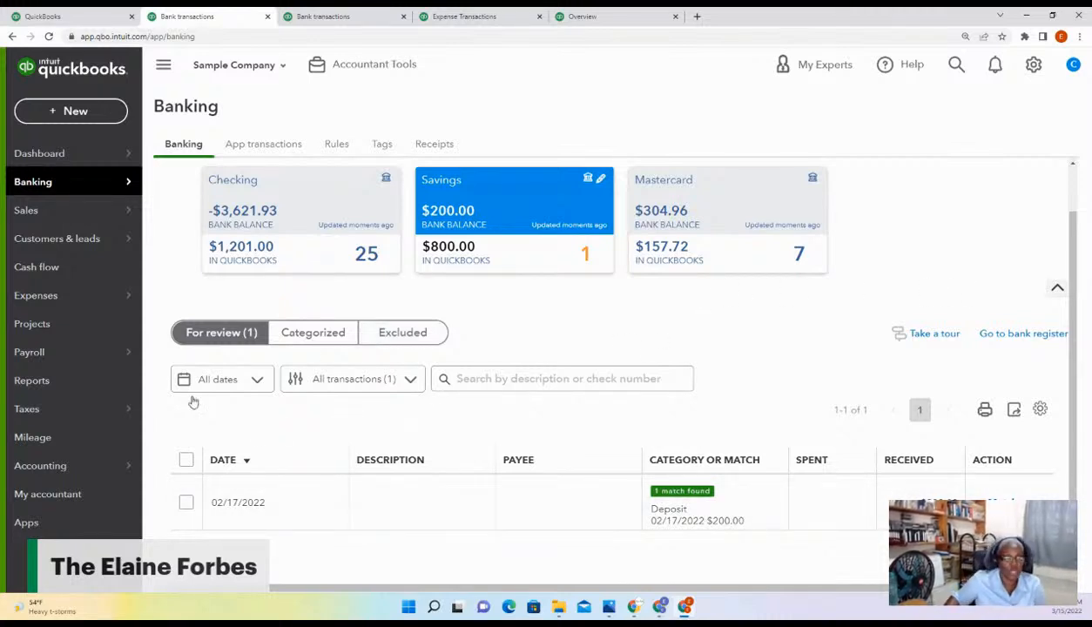
{"action": "scroll", "coordinate": [671, 403], "scroll_direction": "up", "scroll_amount": 1}
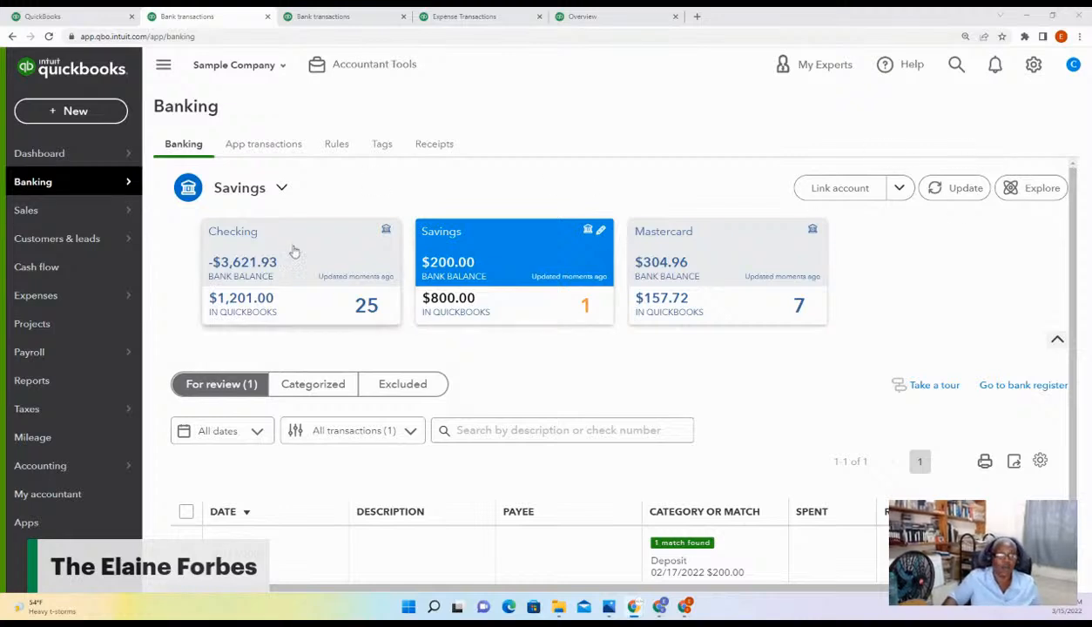
{"action": "scroll", "coordinate": [166, 316], "scroll_direction": "down", "scroll_amount": 1}
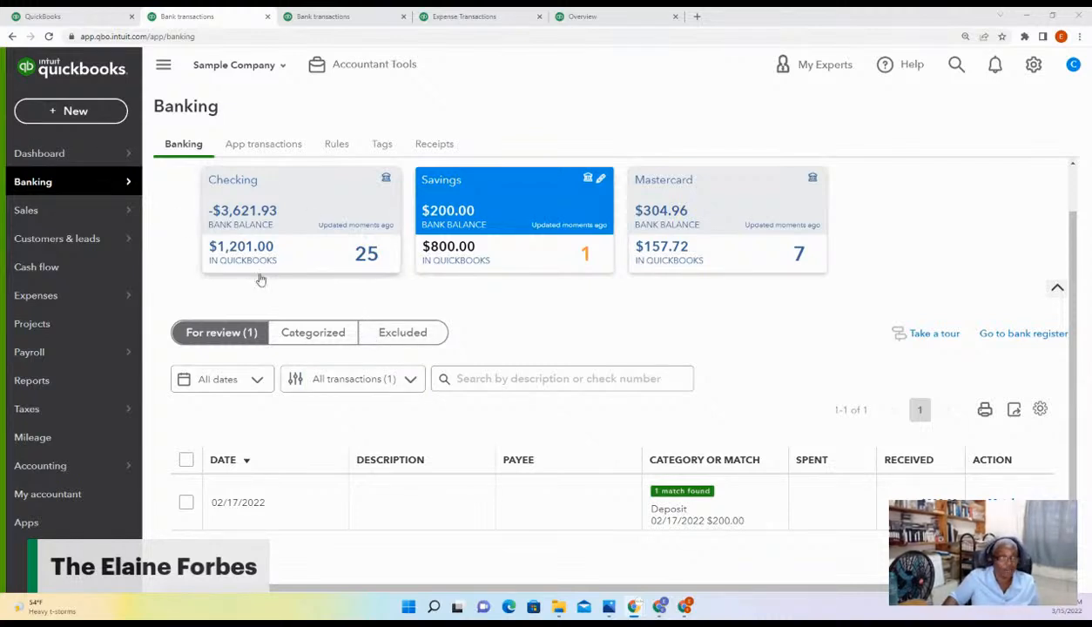
{"action": "mouse_move", "coordinate": [88, 223]}
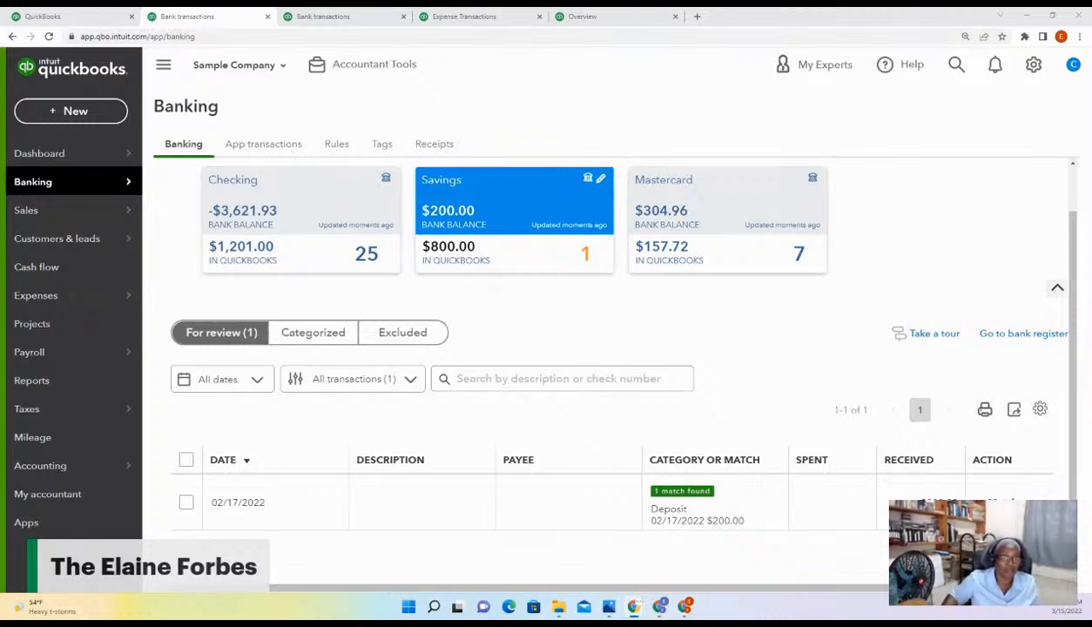
- Close the Expense Transactions and Sales Overview browser tabs, keeping the two Bank transactions tabs open
{"action": "left_click", "coordinate": [344, 16]}
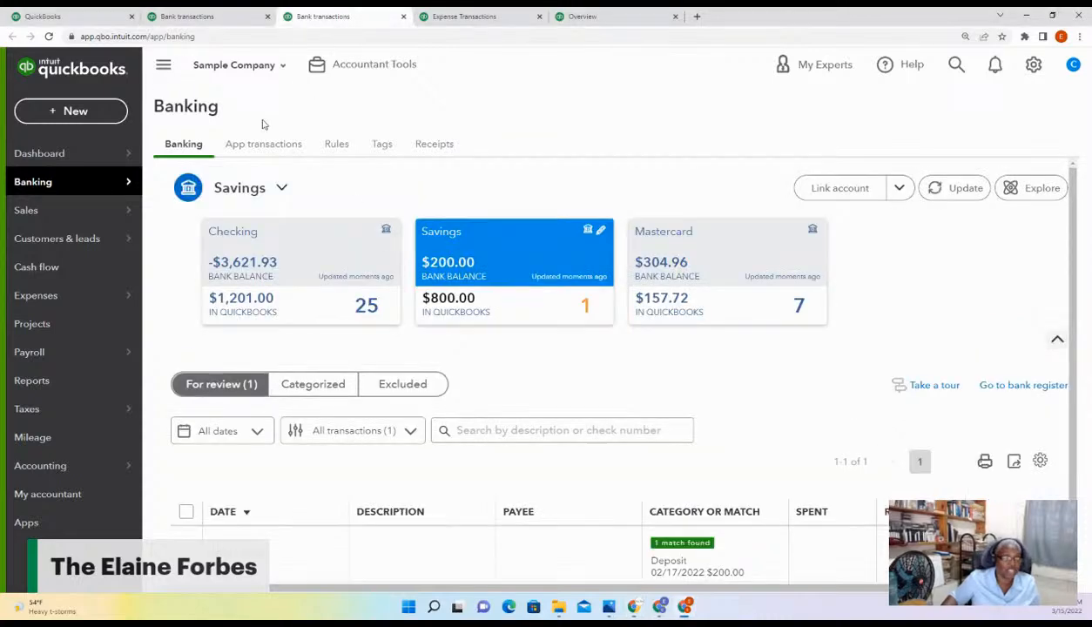
{"action": "left_click", "coordinate": [484, 18]}
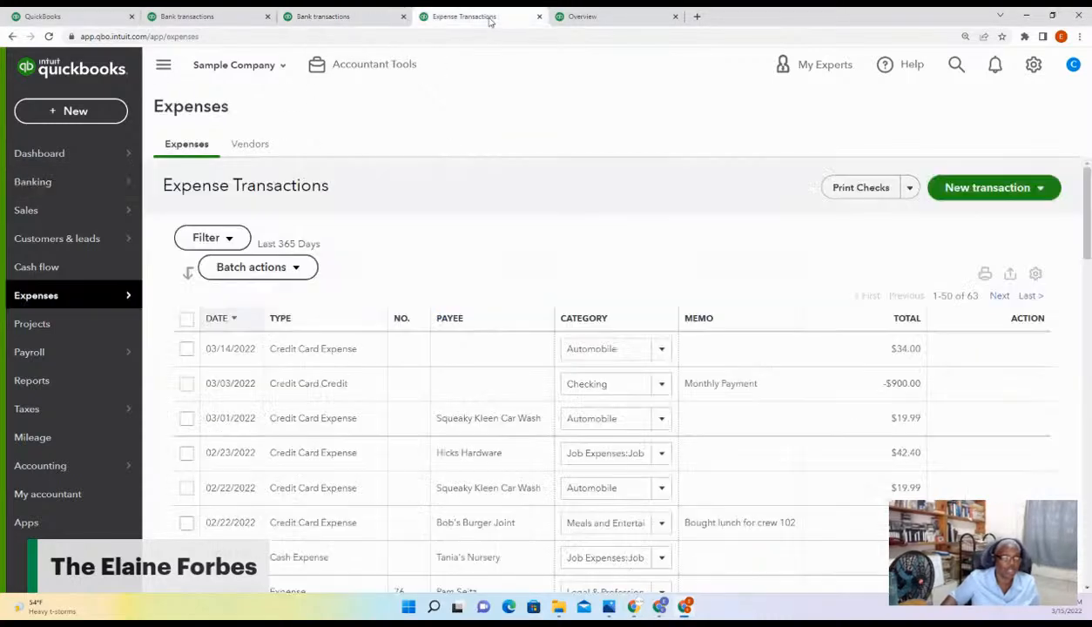
{"action": "left_click", "coordinate": [539, 17]}
{"action": "left_click", "coordinate": [540, 17]}
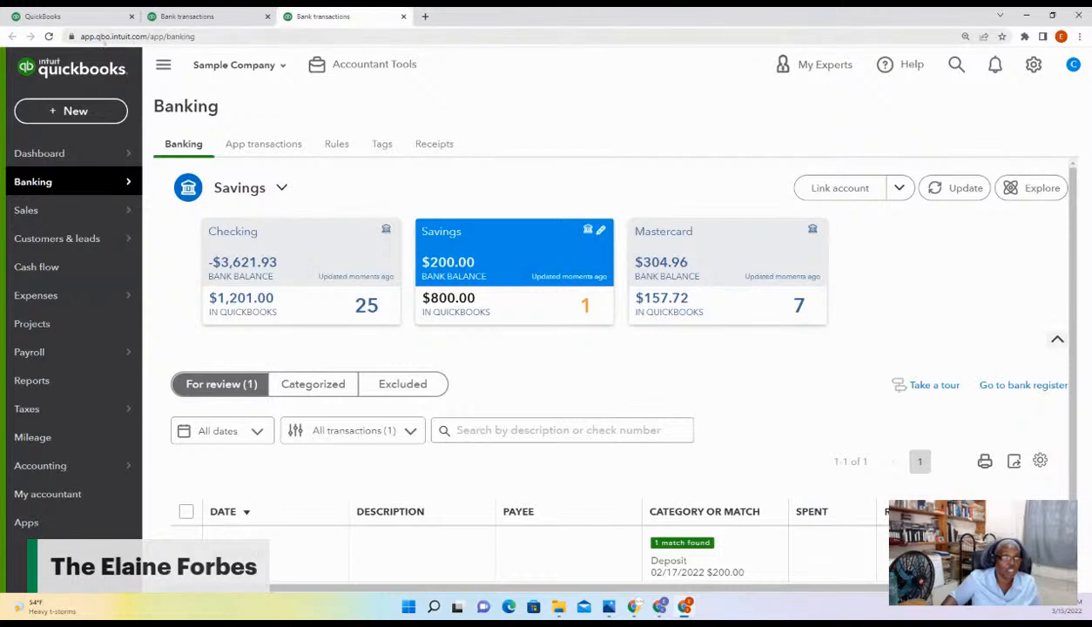
- Return to the first Bank transactions tab and look over its transaction list and the main navigation options
{"action": "left_click", "coordinate": [251, 18]}
{"action": "scroll", "coordinate": [444, 211], "scroll_direction": "down", "scroll_amount": 1}
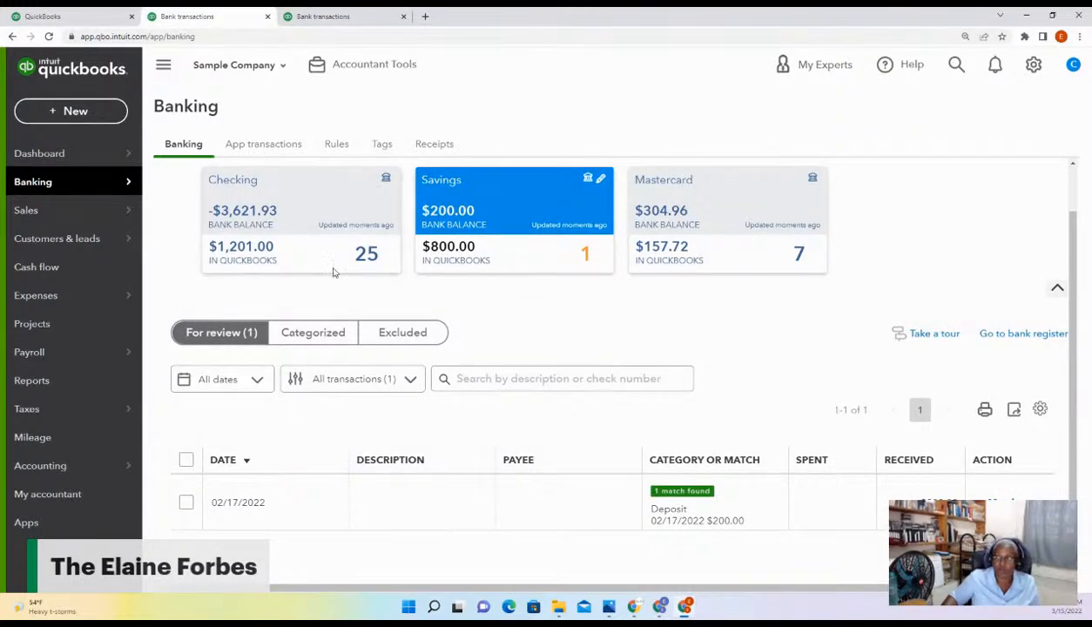
{"action": "mouse_move", "coordinate": [122, 362]}
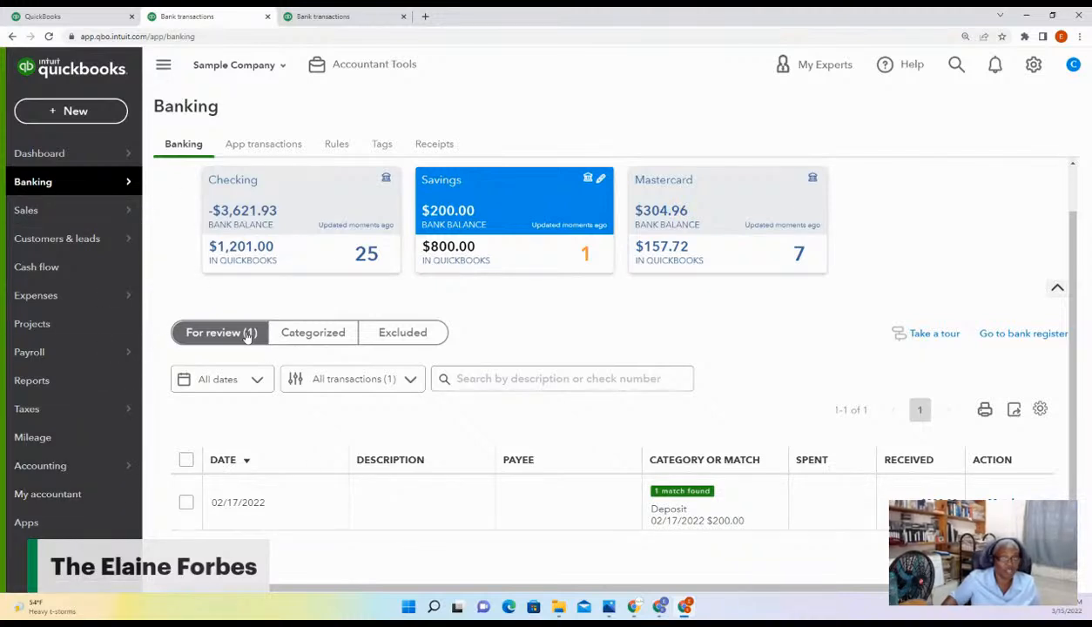
{"action": "mouse_move", "coordinate": [88, 305]}
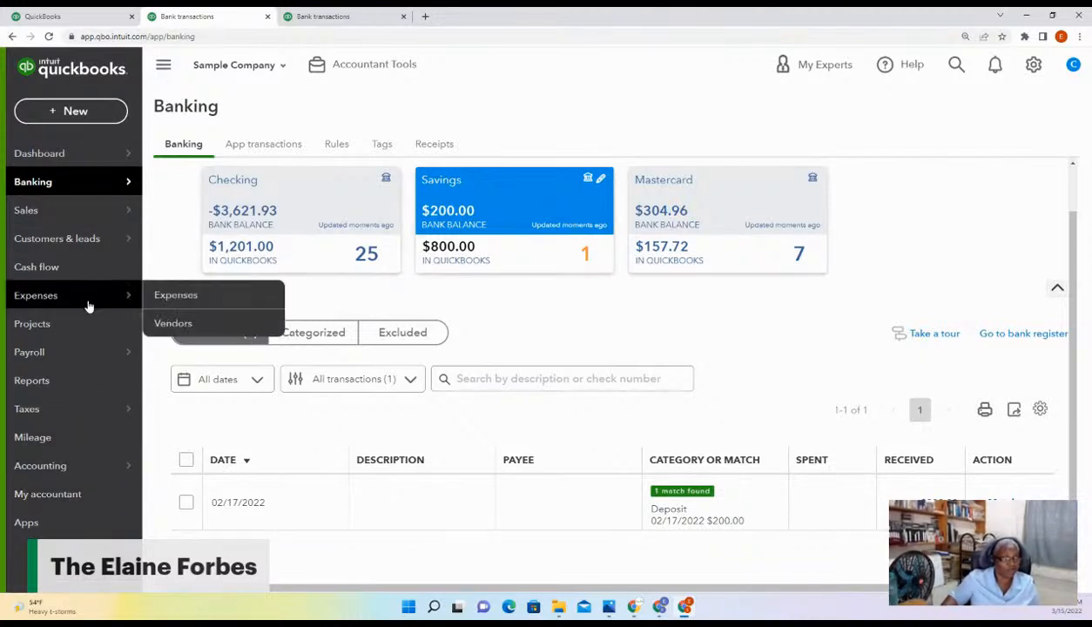
{"action": "mouse_move", "coordinate": [116, 180]}
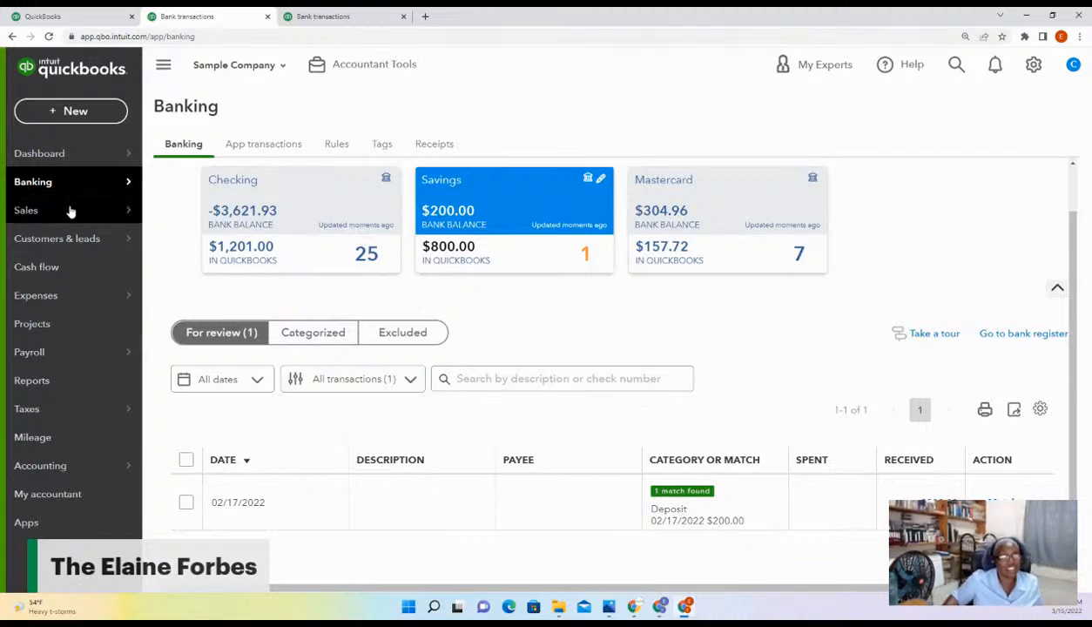
- Switch the Banking page to the Checking account and look over its transactions for review
{"action": "mouse_move", "coordinate": [92, 246]}
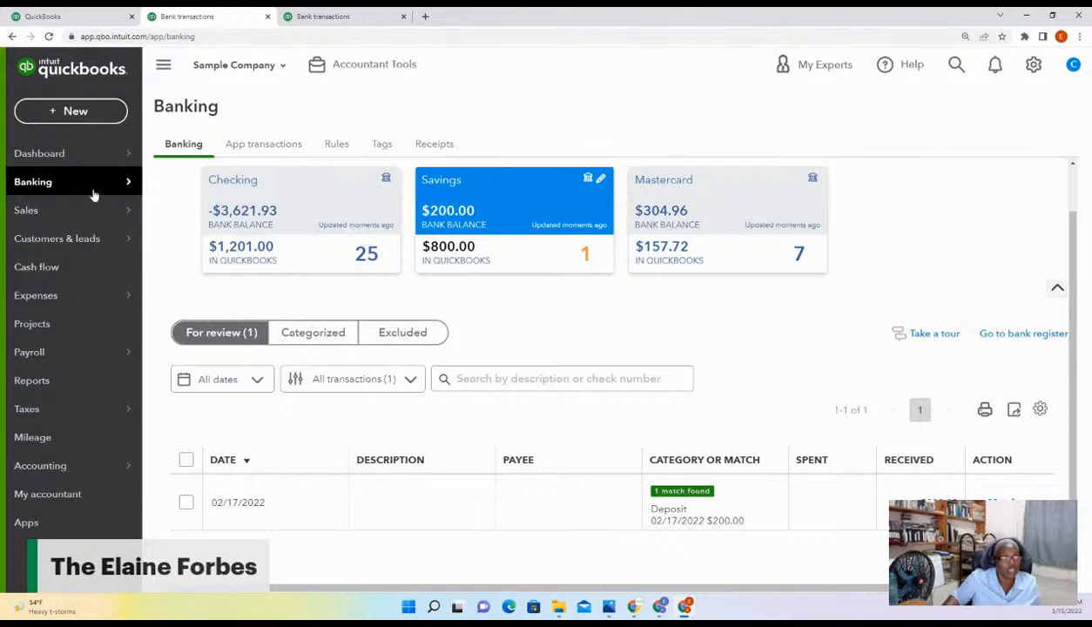
{"action": "mouse_move", "coordinate": [63, 154]}
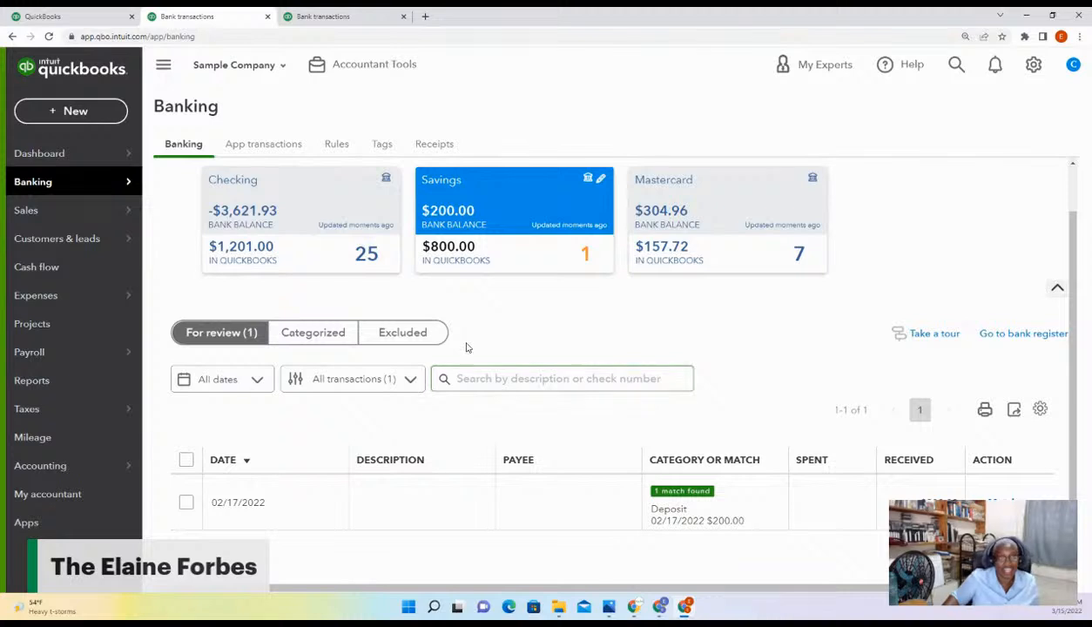
{"action": "left_click", "coordinate": [286, 223]}
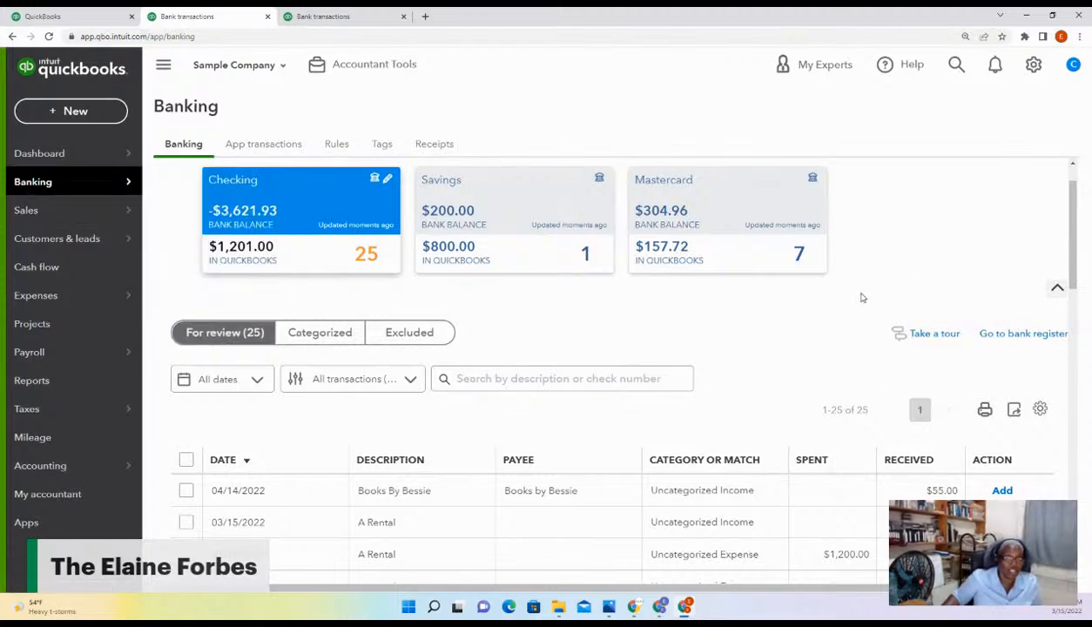
{"action": "scroll", "coordinate": [860, 298], "scroll_direction": "down", "scroll_amount": 1}
{"action": "scroll", "coordinate": [862, 298], "scroll_direction": "up", "scroll_amount": 2}
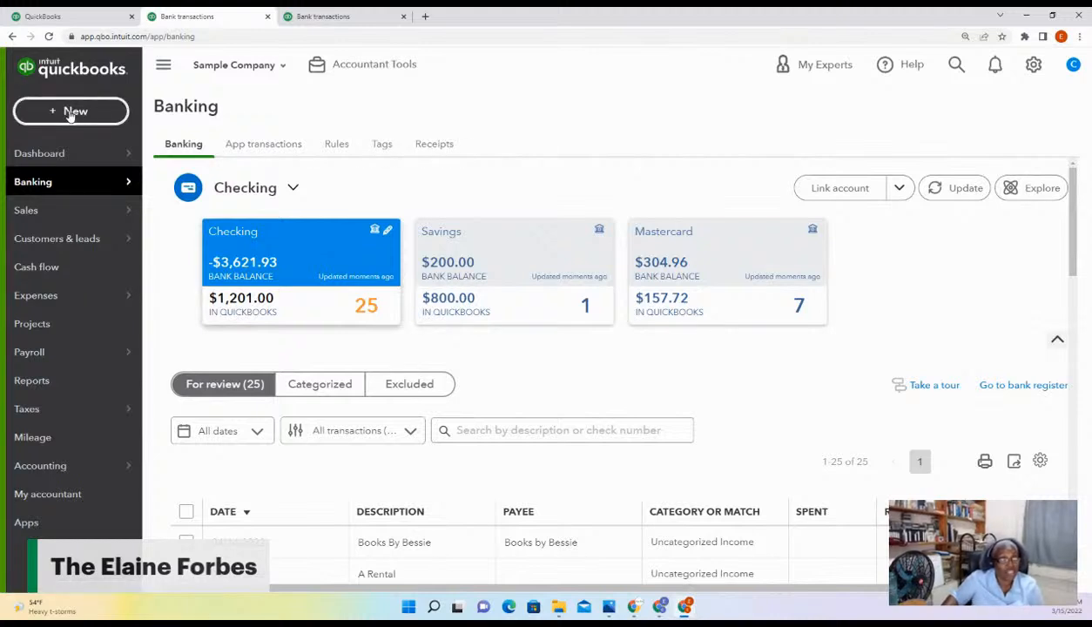
- Upload the receipt file Kartra Mar 2022 from the computer to the Receipts page of Banking
{"action": "left_click", "coordinate": [435, 145]}
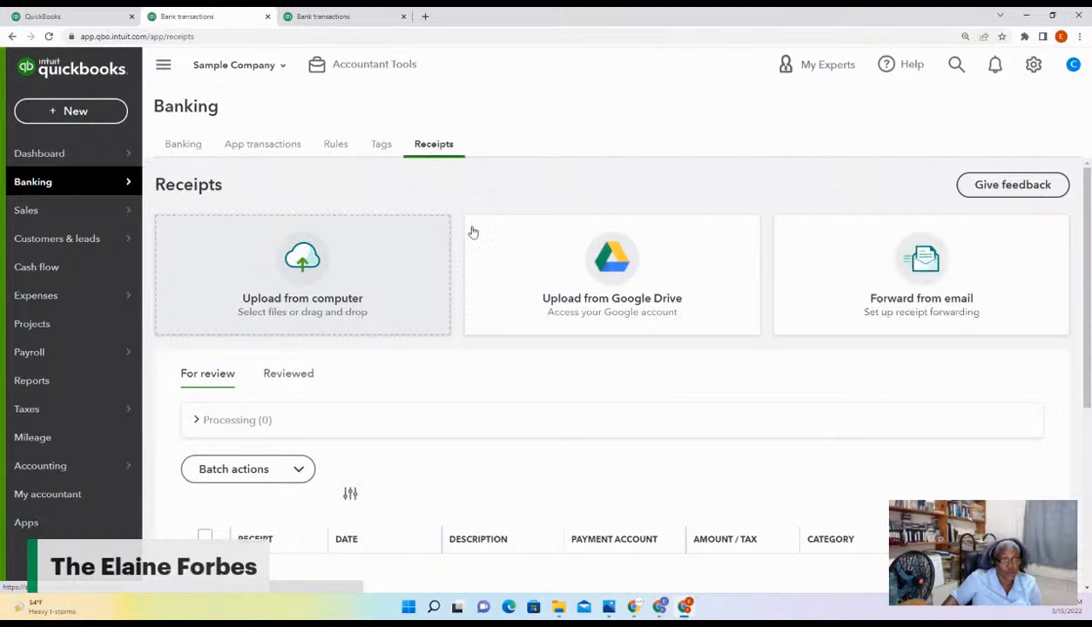
{"action": "scroll", "coordinate": [667, 312], "scroll_direction": "down", "scroll_amount": 3}
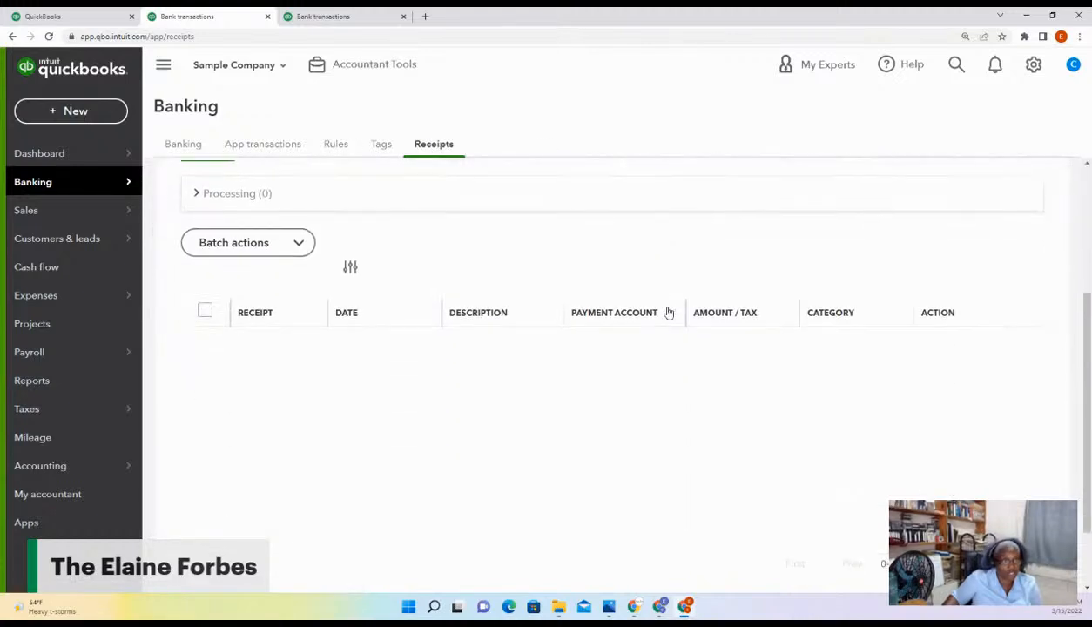
{"action": "scroll", "coordinate": [667, 311], "scroll_direction": "up", "scroll_amount": 2}
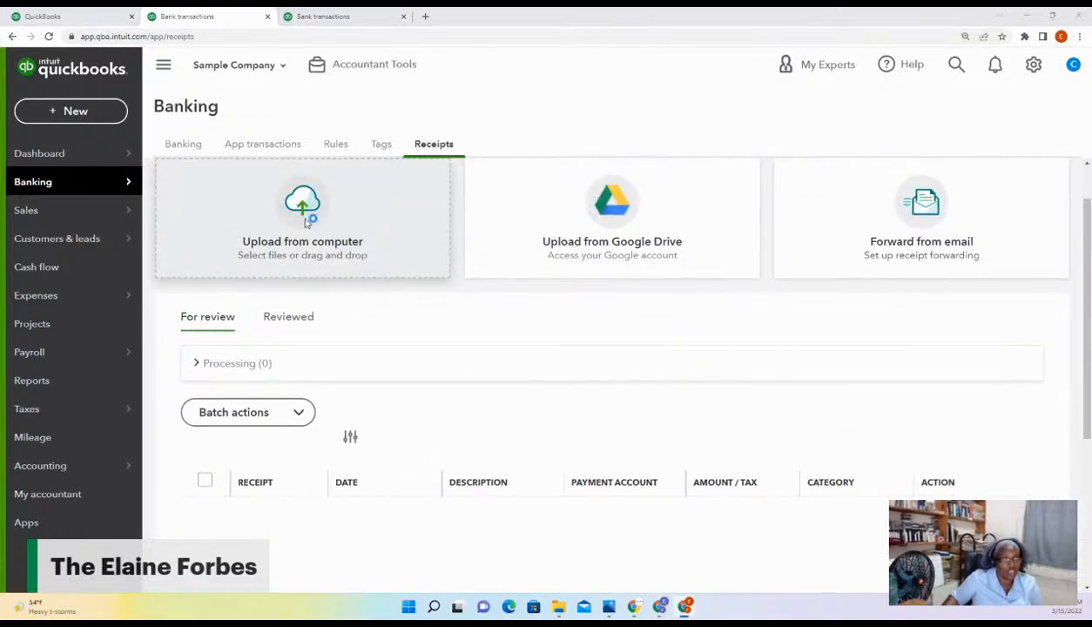
{"action": "left_click", "coordinate": [305, 222]}
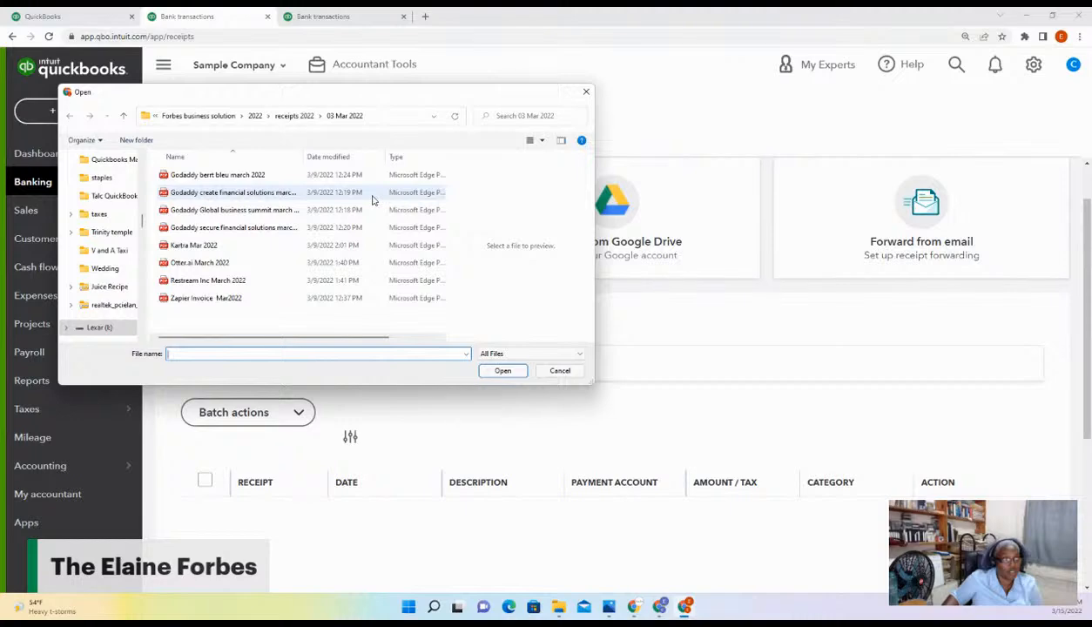
{"action": "double_click", "coordinate": [258, 247]}
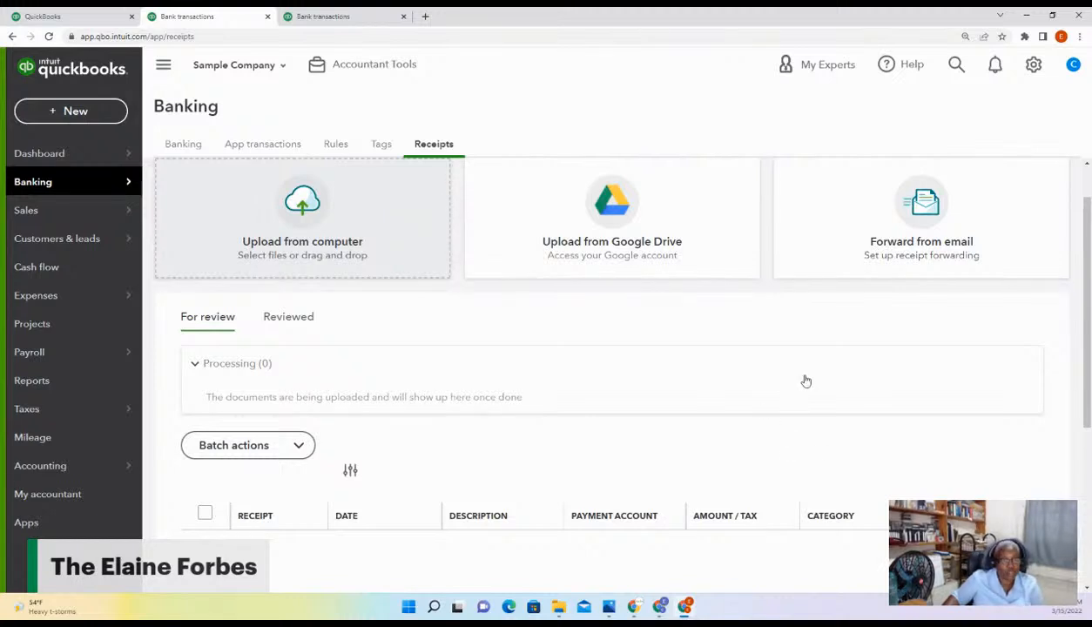
- Examine the Receipts page's processing area and For review list for the uploaded receipt
{"action": "scroll", "coordinate": [805, 381], "scroll_direction": "down", "scroll_amount": 3}
{"action": "scroll", "coordinate": [806, 381], "scroll_direction": "up", "scroll_amount": 2}
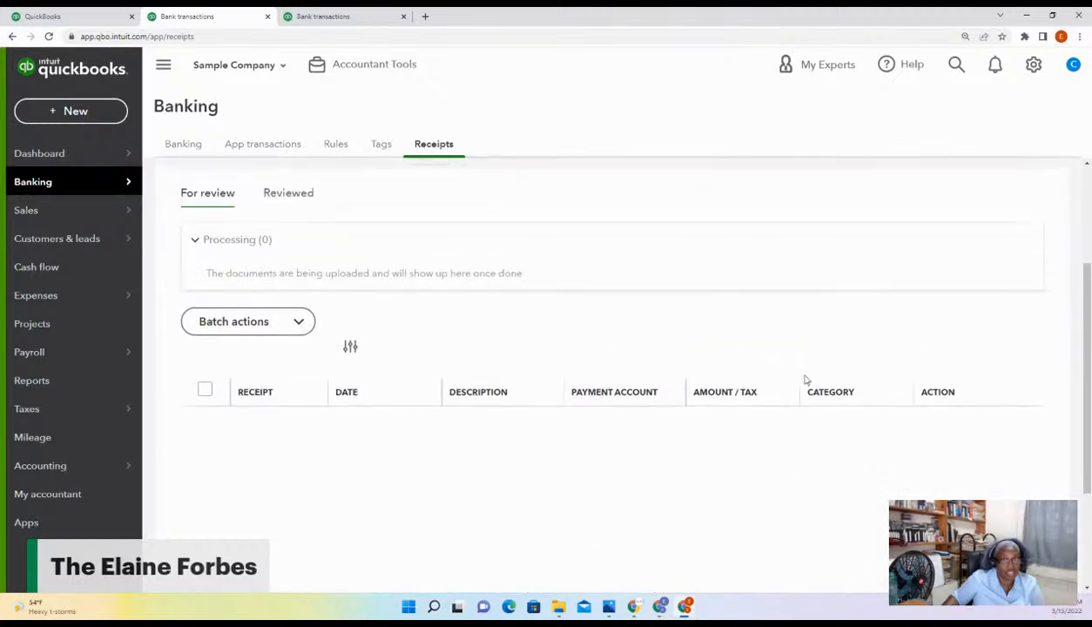
{"action": "scroll", "coordinate": [806, 380], "scroll_direction": "up", "scroll_amount": 1}
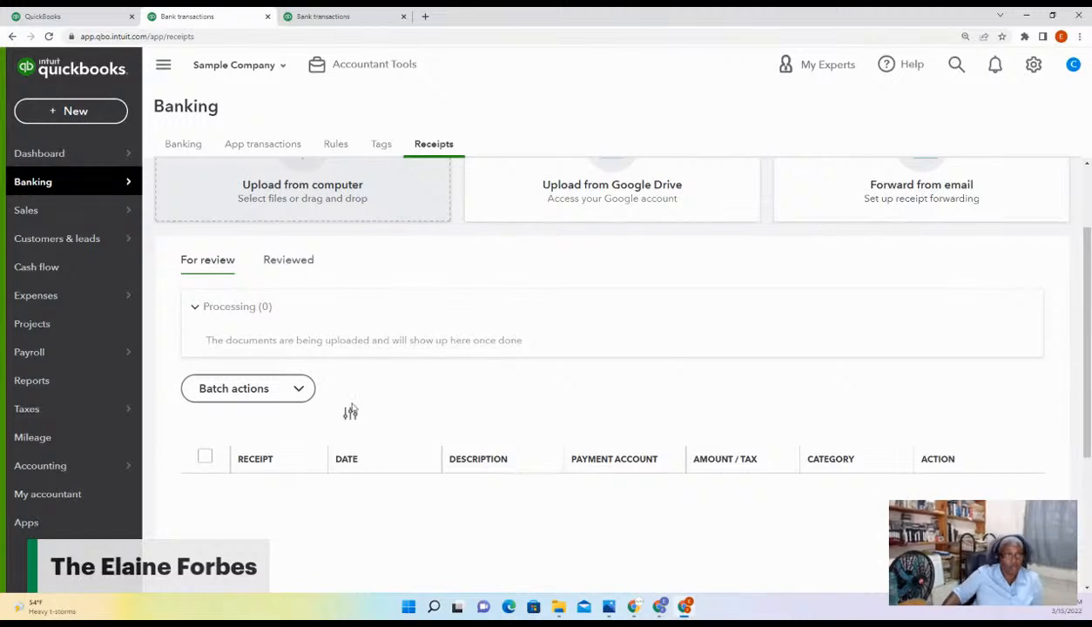
{"action": "scroll", "coordinate": [375, 396], "scroll_direction": "down", "scroll_amount": 3}
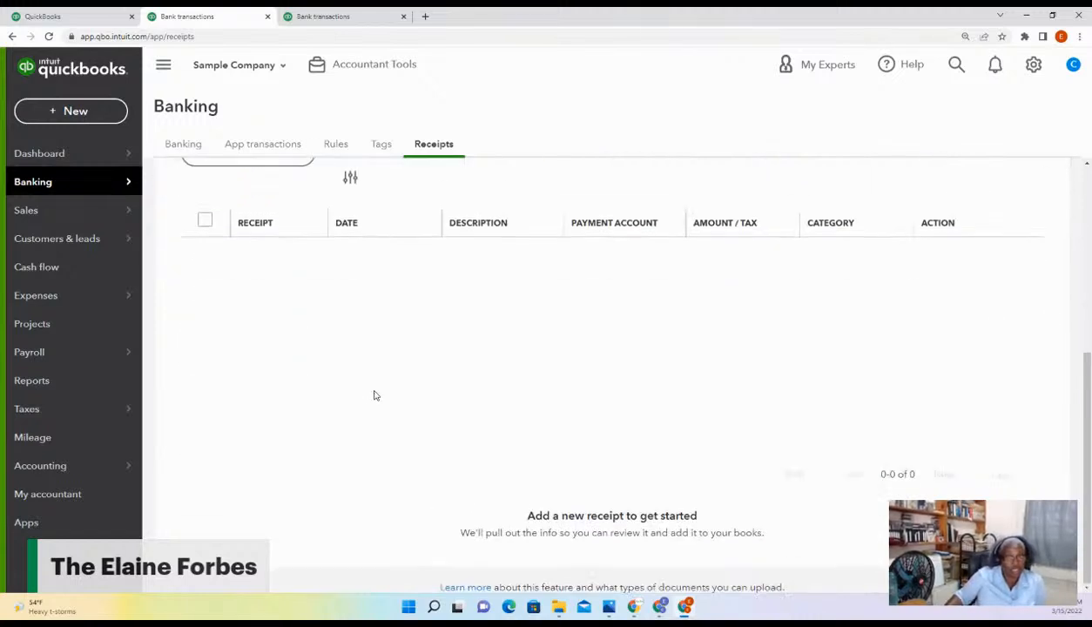
{"action": "scroll", "coordinate": [375, 395], "scroll_direction": "up", "scroll_amount": 3}
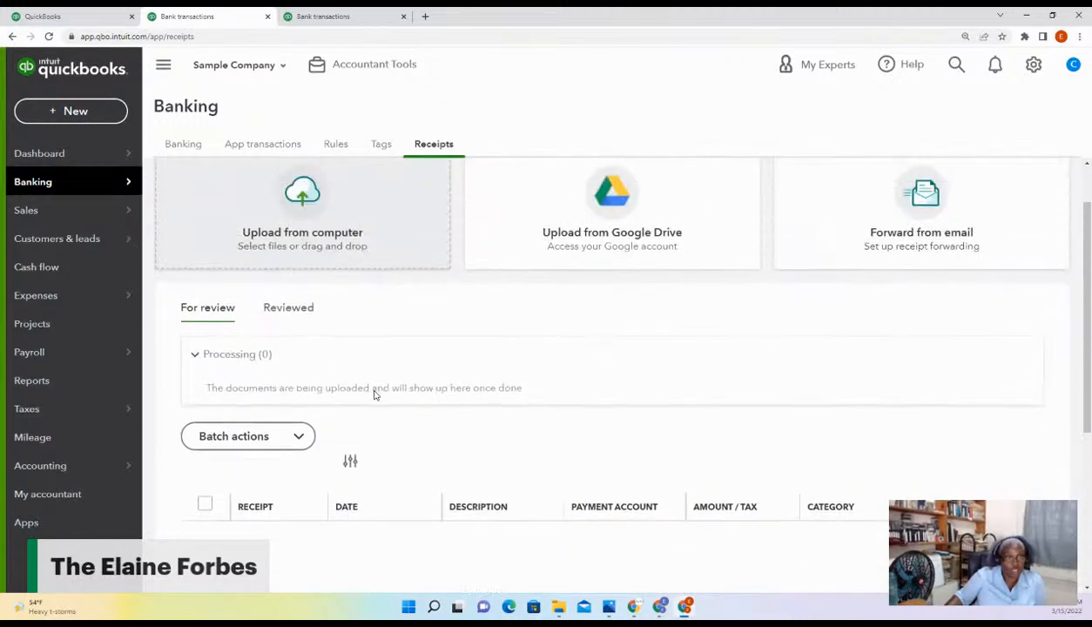
{"action": "scroll", "coordinate": [375, 395], "scroll_direction": "down", "scroll_amount": 3}
{"action": "scroll", "coordinate": [374, 395], "scroll_direction": "up", "scroll_amount": 3}
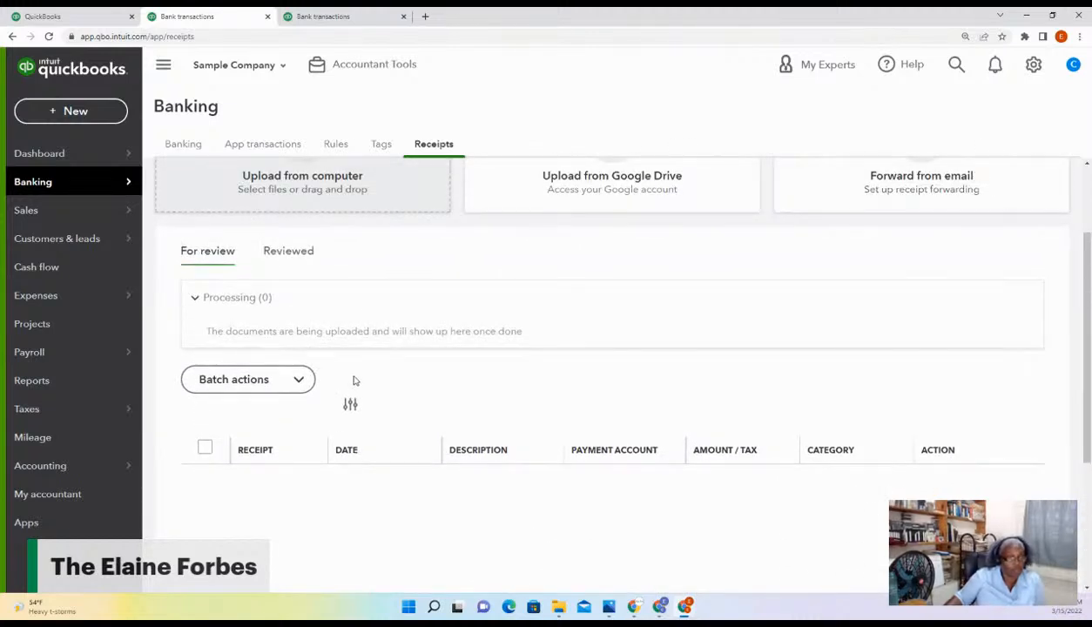
{"action": "scroll", "coordinate": [427, 402], "scroll_direction": "down", "scroll_amount": 2}
{"action": "scroll", "coordinate": [427, 402], "scroll_direction": "up", "scroll_amount": 4}
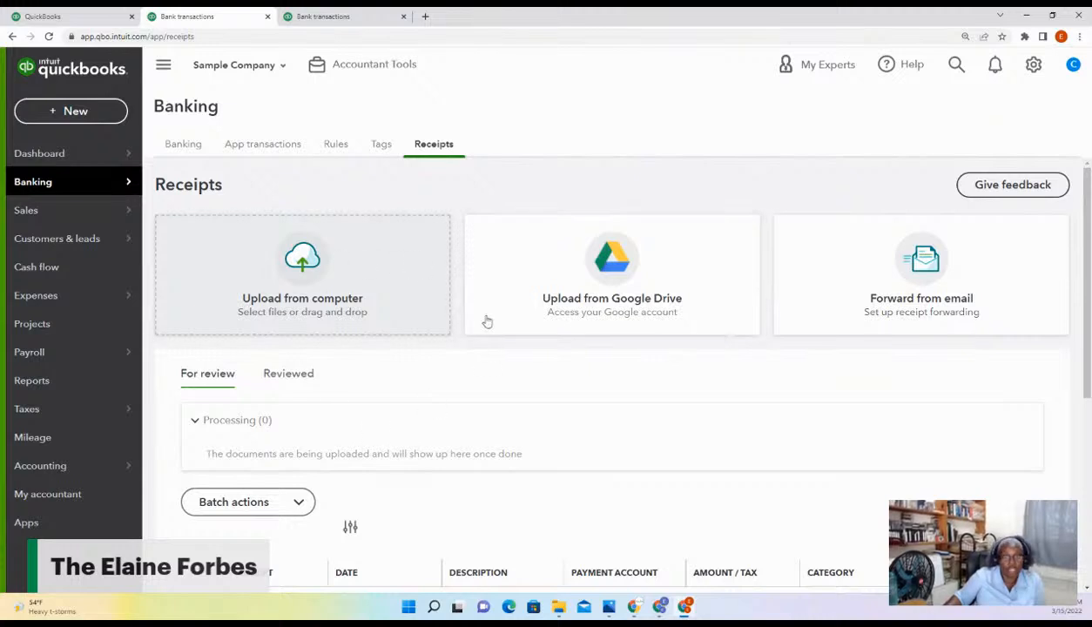
{"action": "scroll", "coordinate": [331, 348], "scroll_direction": "down", "scroll_amount": 4}
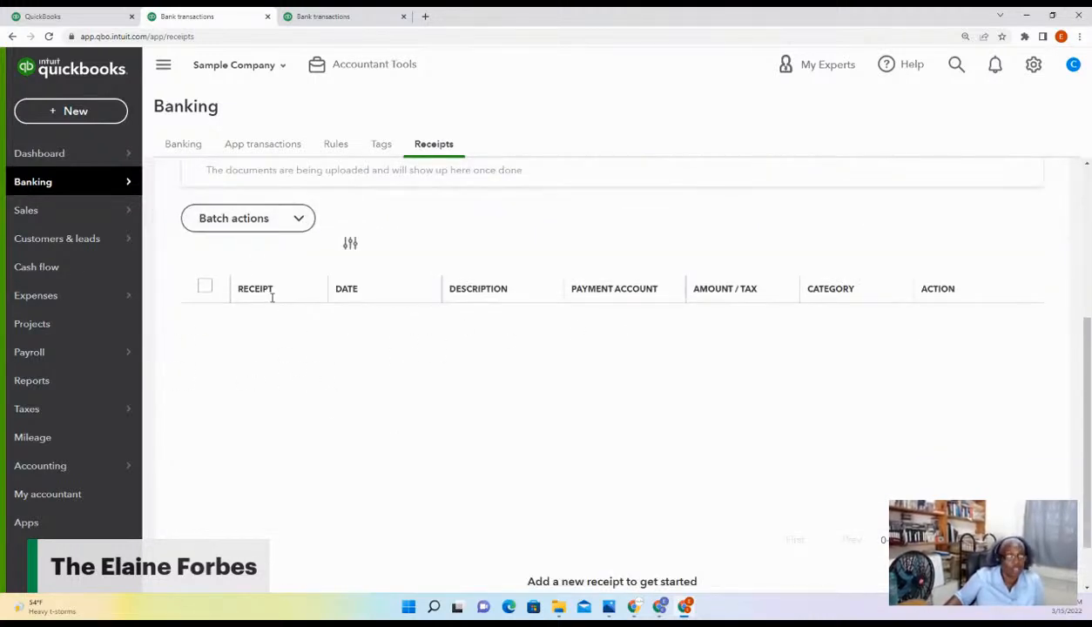
- Start a new expense for Kartra, added as a new vendor, with MasterCard as the payment method
{"action": "left_click", "coordinate": [78, 111]}
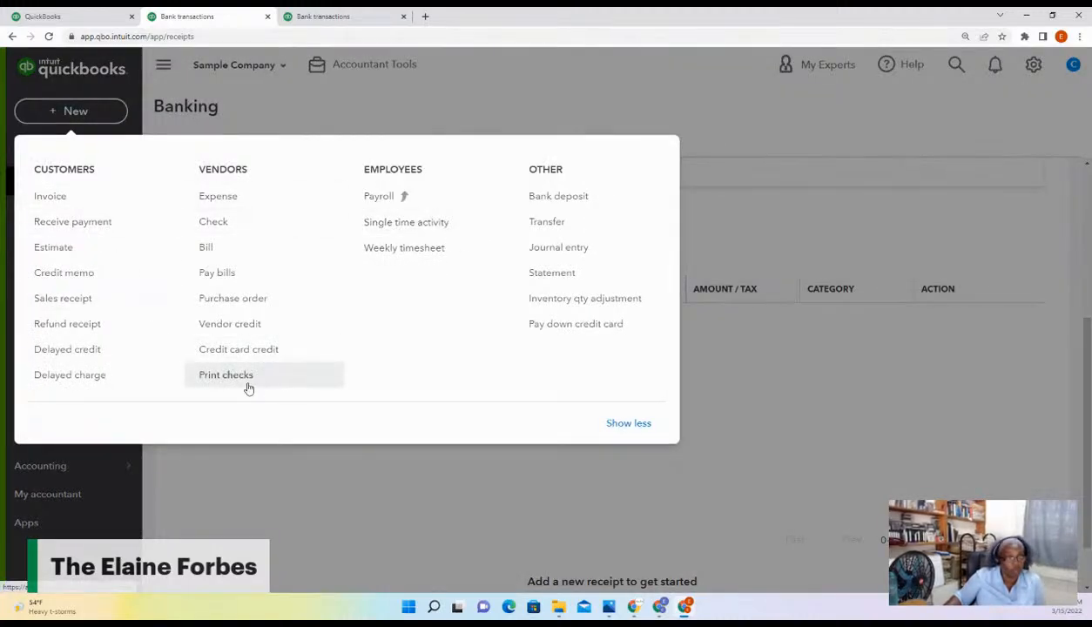
{"action": "left_click", "coordinate": [229, 199]}
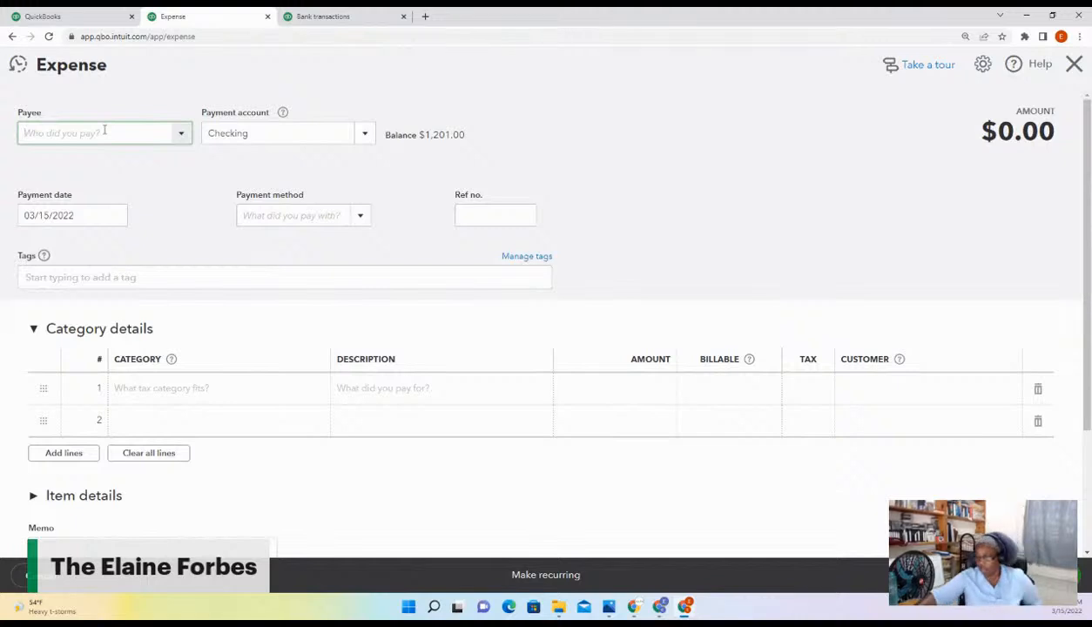
{"action": "type", "text": "K"}
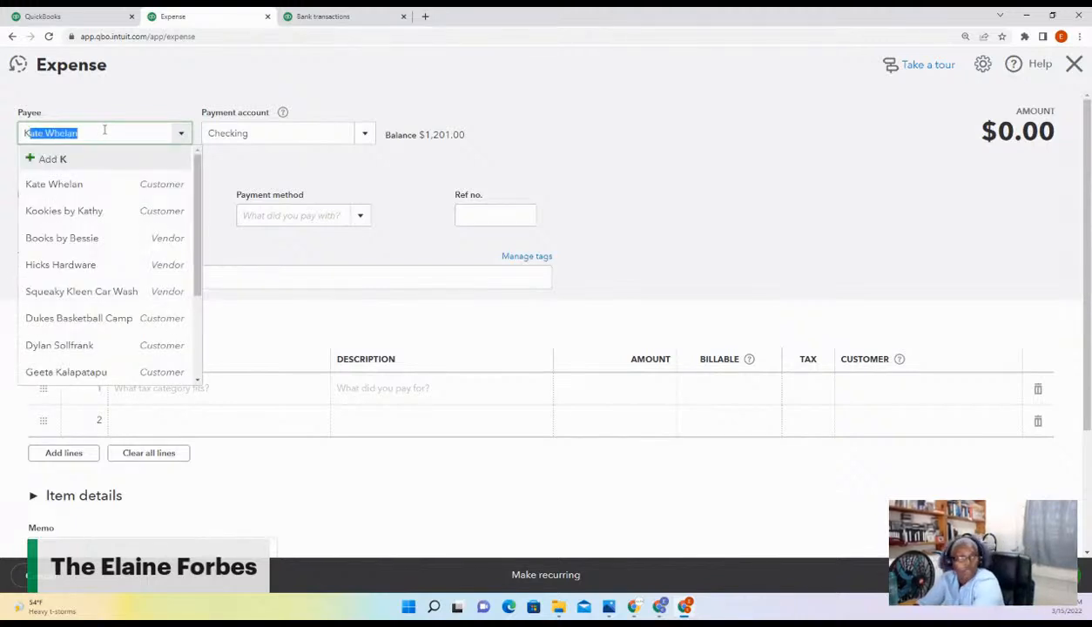
{"action": "type", "text": "artra"}
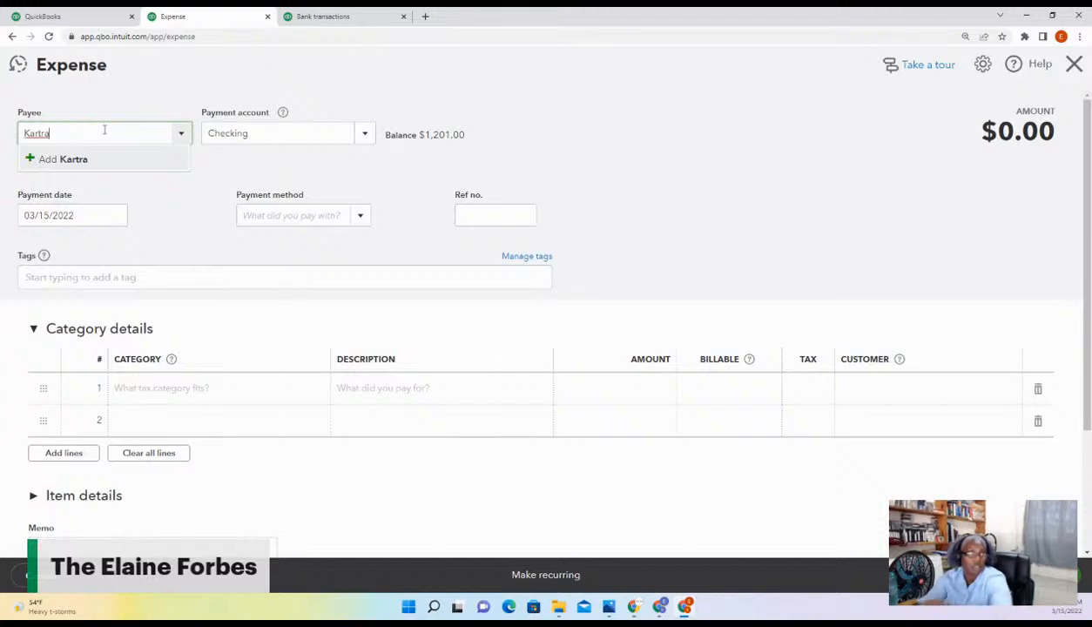
{"action": "left_click", "coordinate": [51, 168]}
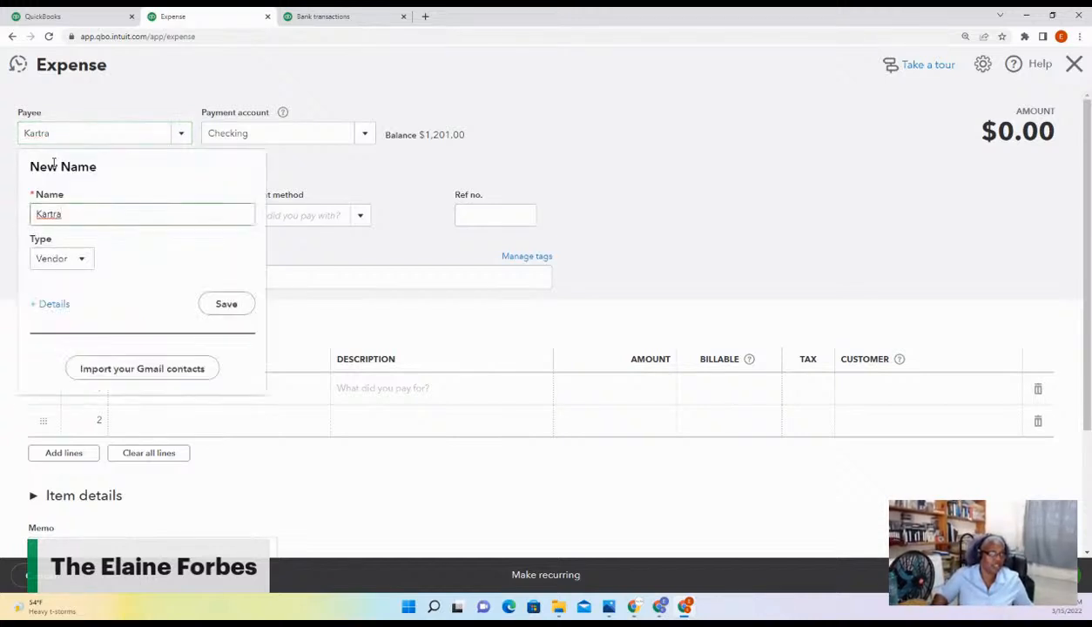
{"action": "left_click", "coordinate": [230, 305]}
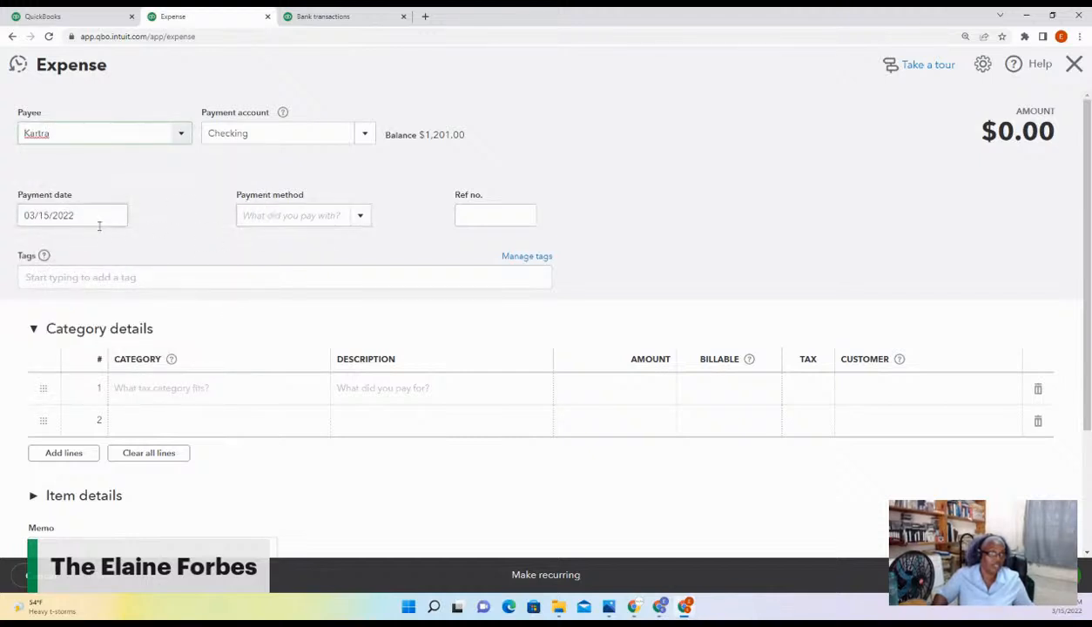
{"action": "left_click", "coordinate": [359, 217]}
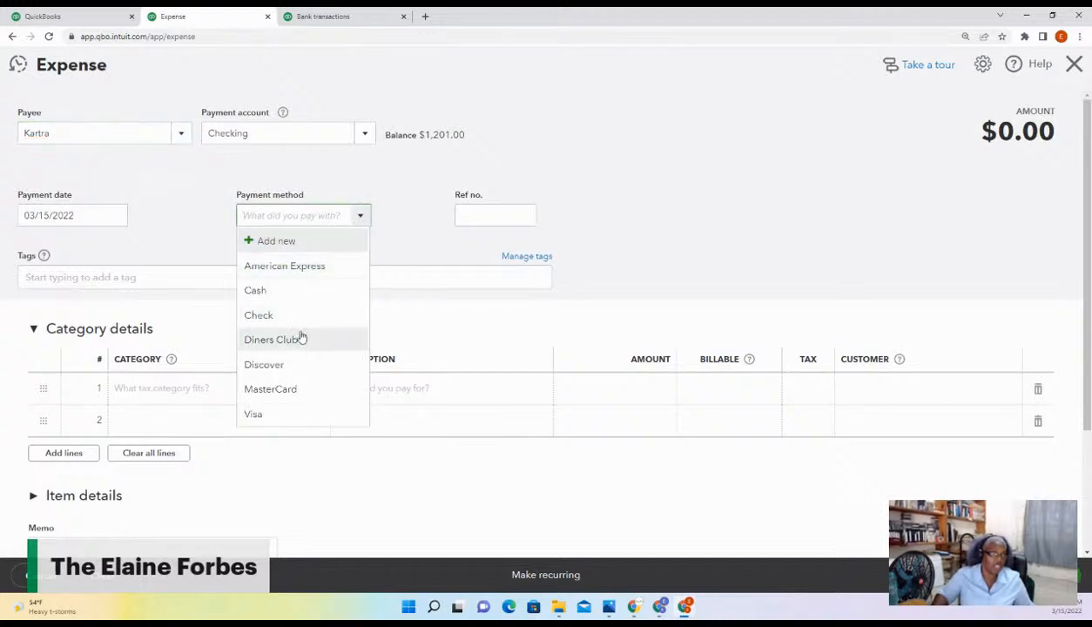
{"action": "left_click", "coordinate": [303, 388]}
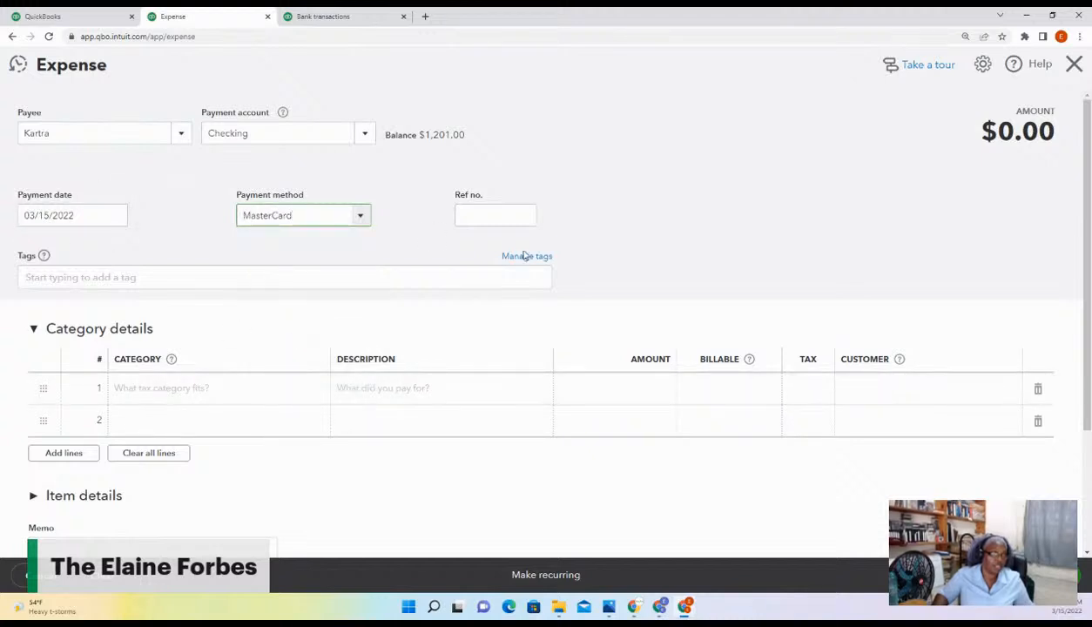
- Fill in the expense's first category line with category Advertising, description CRM and amount 99
{"action": "left_click", "coordinate": [221, 386]}
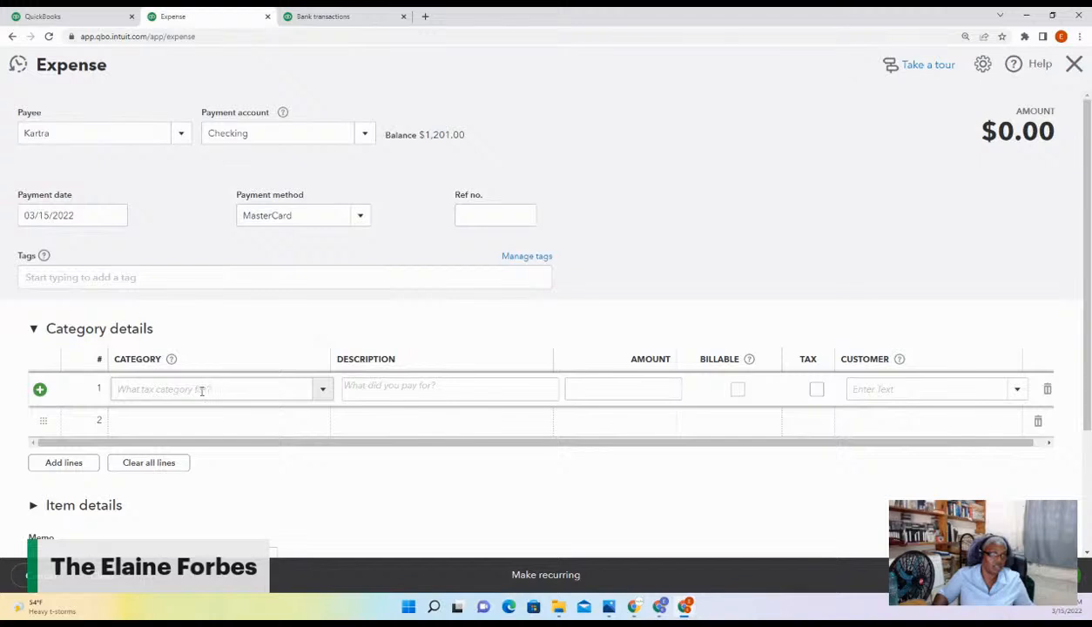
{"action": "left_click", "coordinate": [194, 390]}
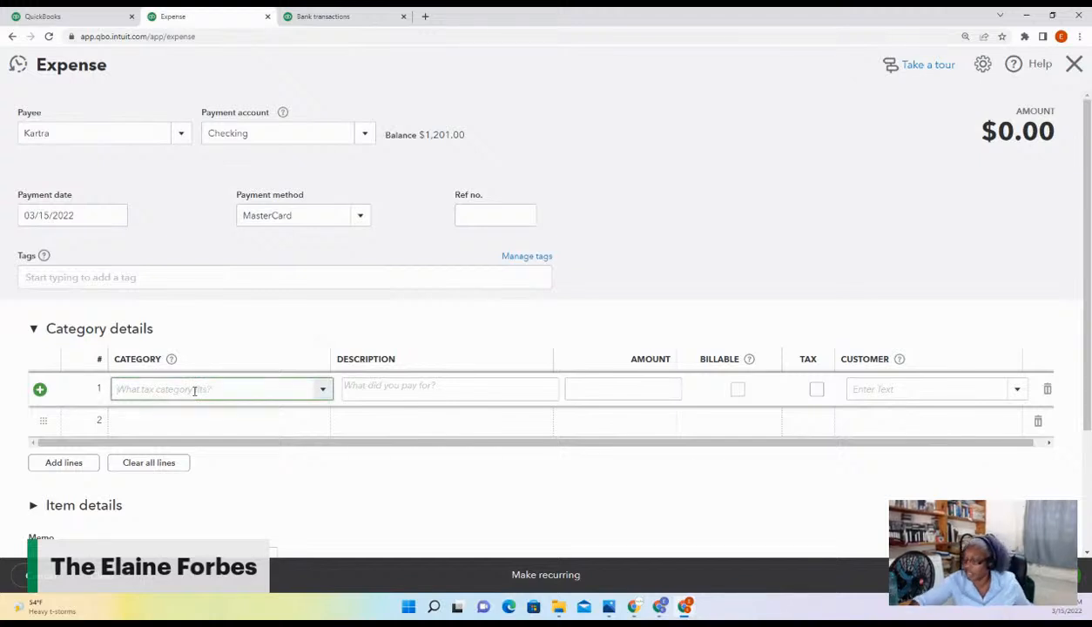
{"action": "type", "text": "Advertising"}
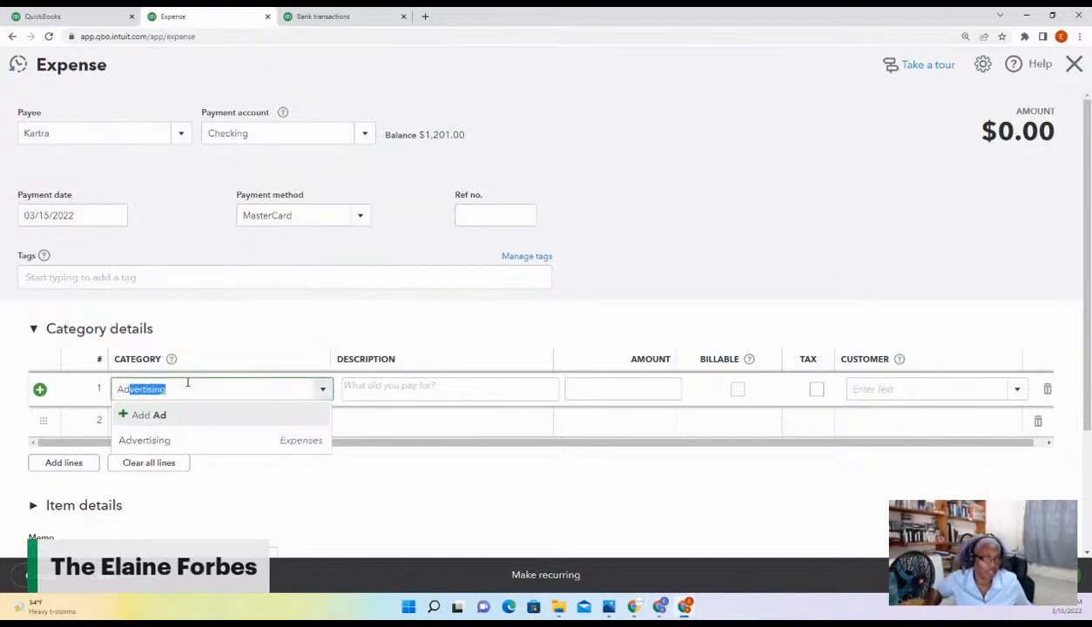
{"action": "left_click", "coordinate": [187, 440]}
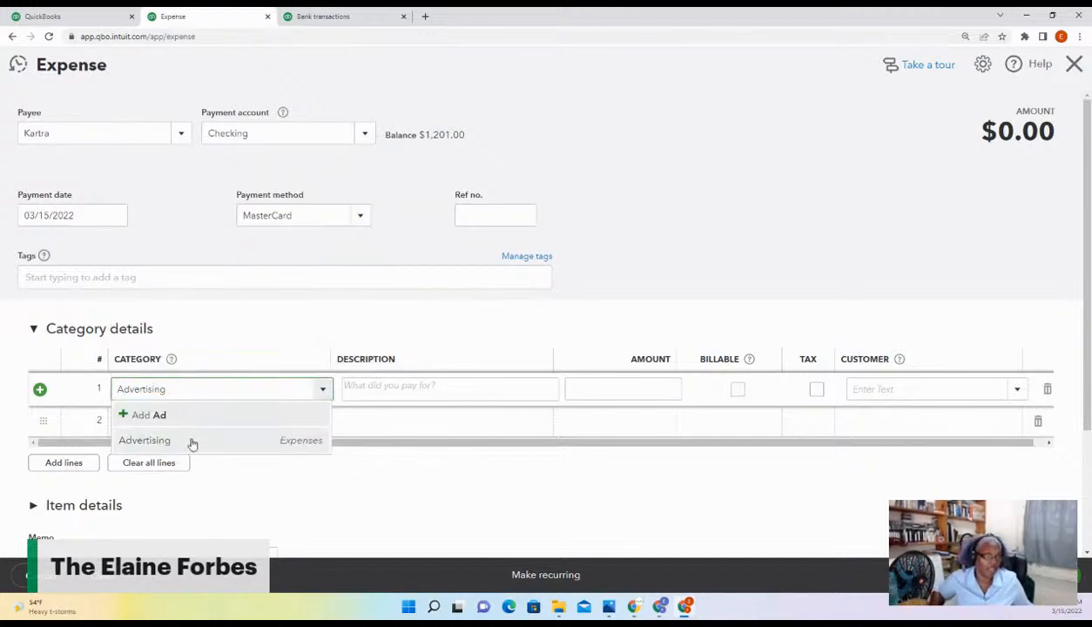
{"action": "left_click", "coordinate": [435, 390]}
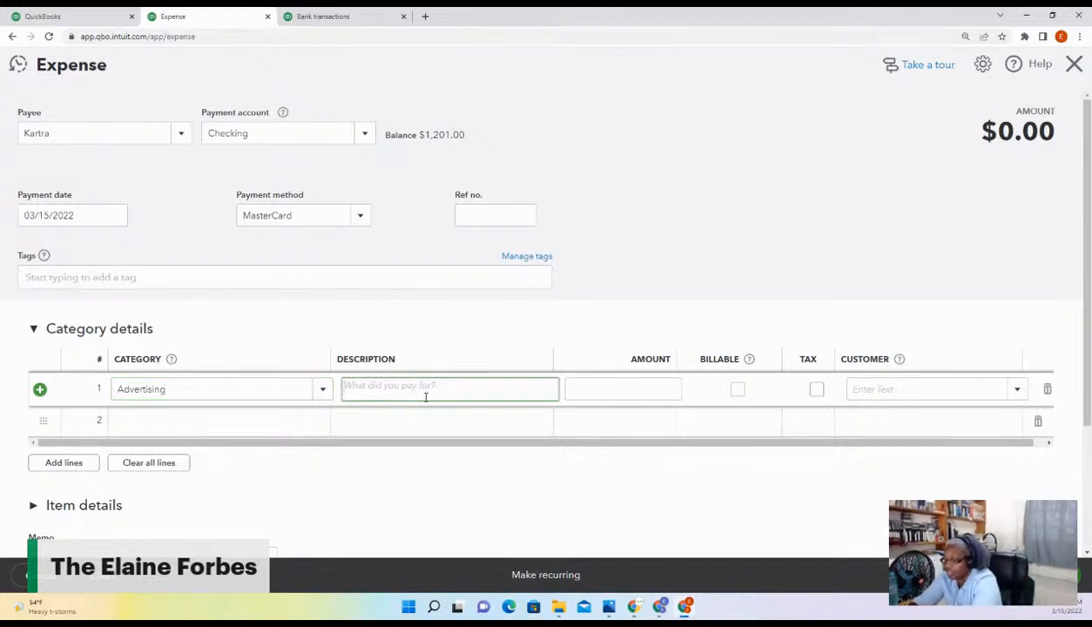
{"action": "type", "text": "CRM"}
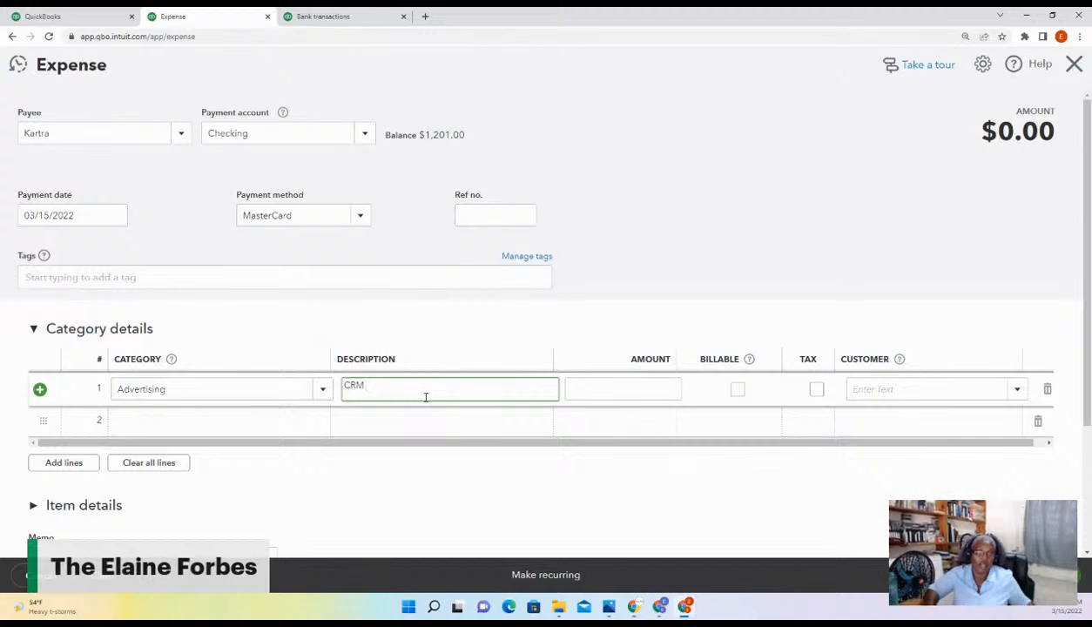
{"action": "left_click", "coordinate": [615, 388]}
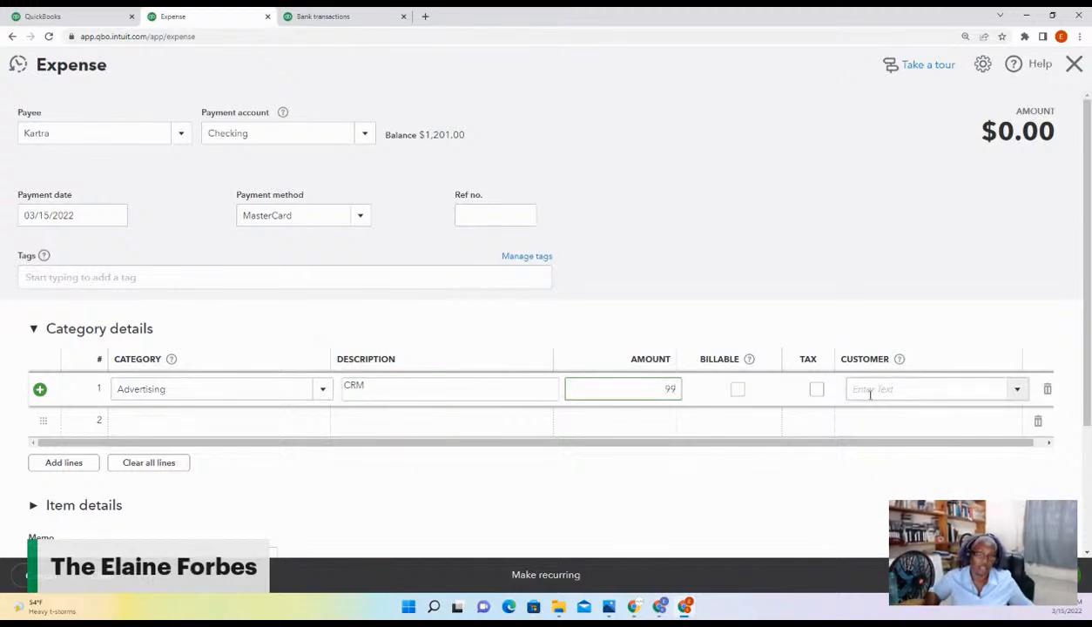
- Attach the file Kartra Mar 2022 from the 03 Mar 2022 receipts folder to the expense
{"action": "scroll", "coordinate": [209, 433], "scroll_direction": "down", "scroll_amount": 2}
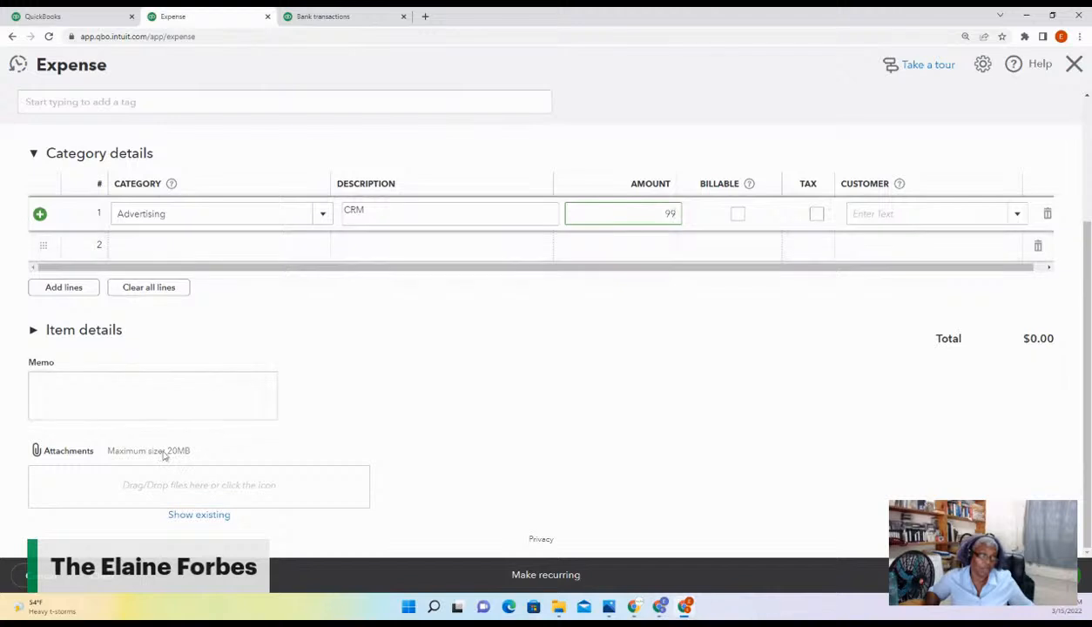
{"action": "left_click", "coordinate": [68, 451]}
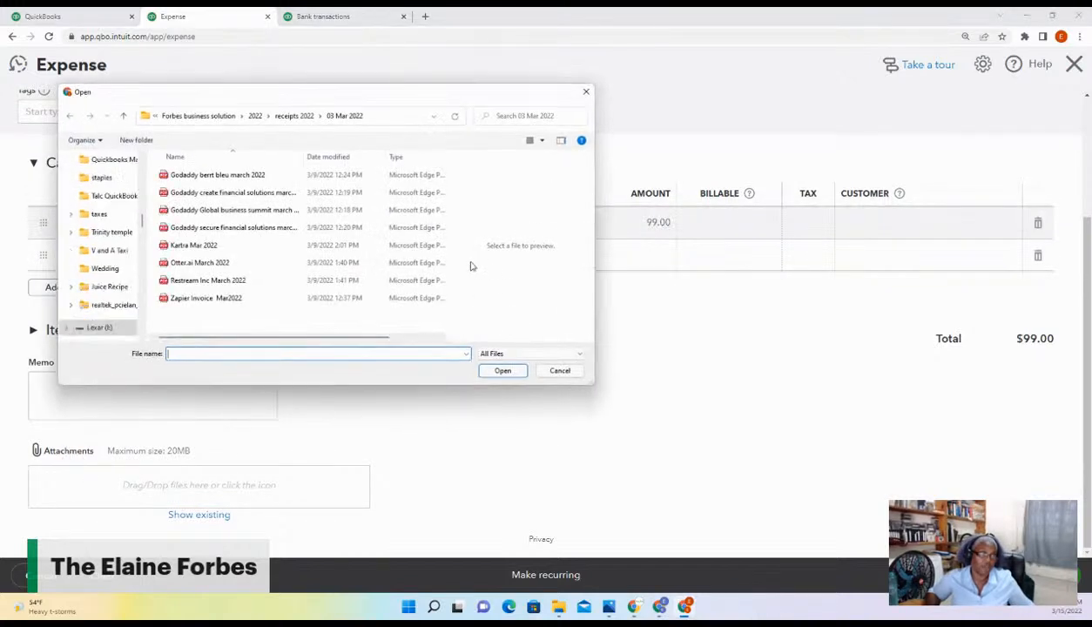
{"action": "left_click", "coordinate": [205, 245]}
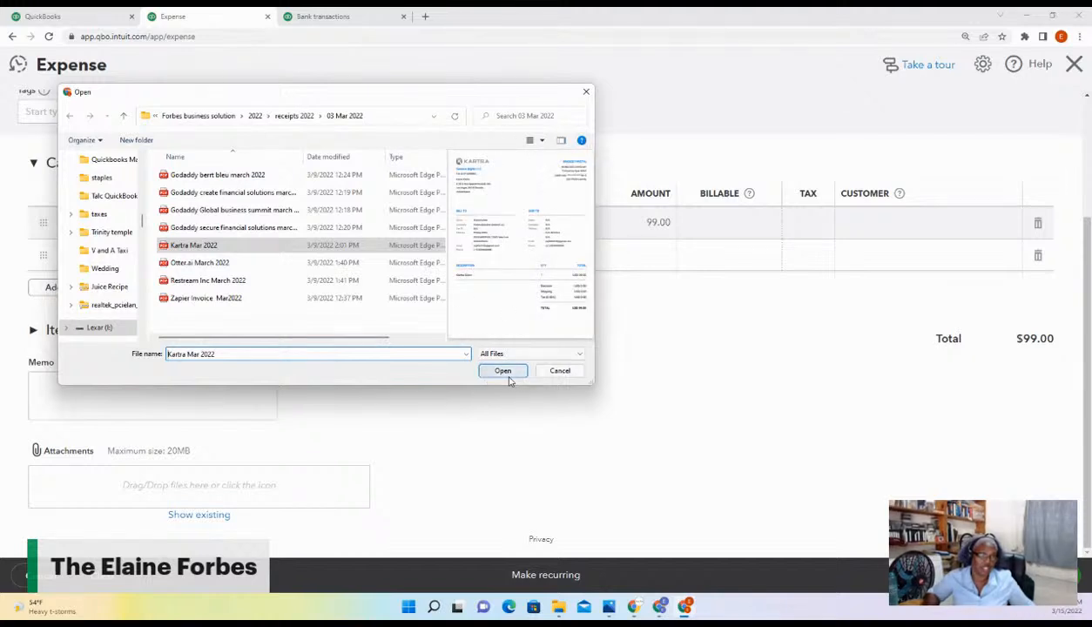
{"action": "left_click", "coordinate": [508, 376]}
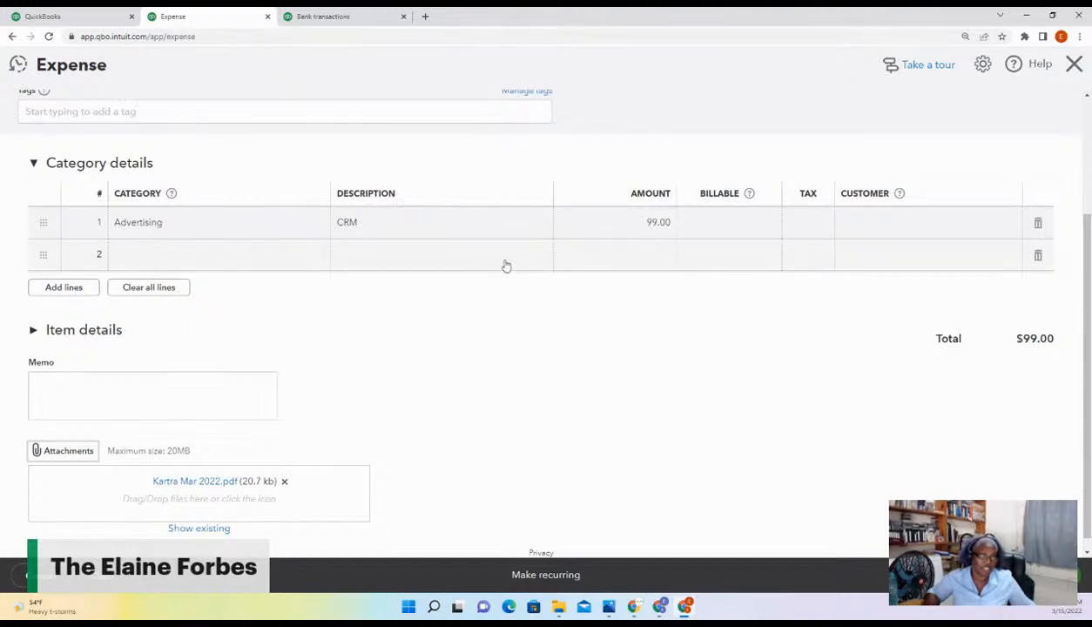
- Save and close the Kartra expense, and open the list of expense transactions
{"action": "scroll", "coordinate": [610, 296], "scroll_direction": "down", "scroll_amount": 1}
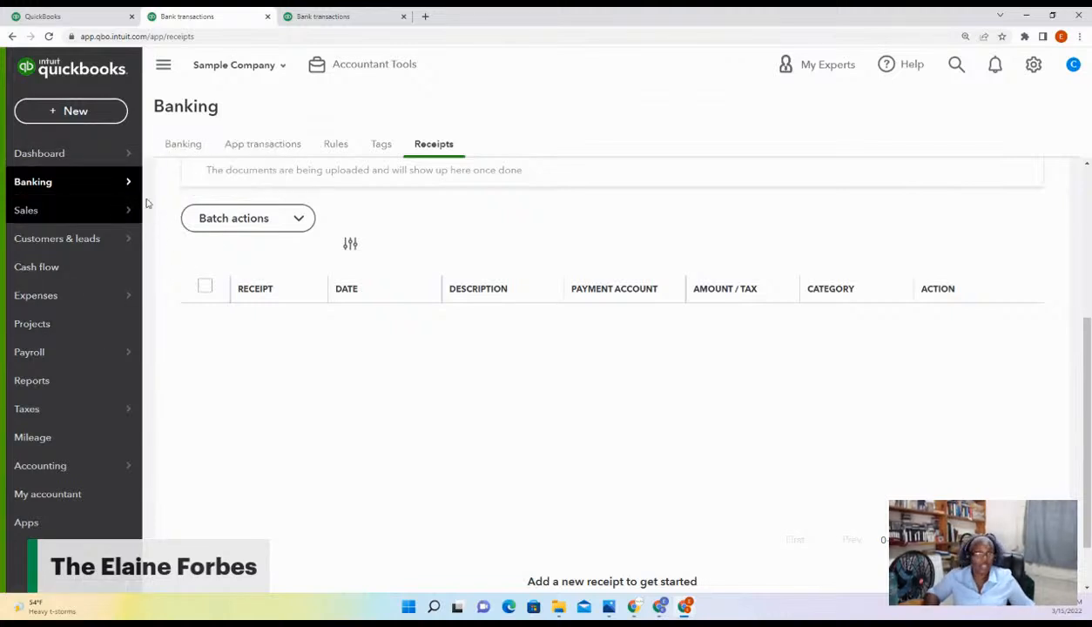
{"action": "scroll", "coordinate": [271, 266], "scroll_direction": "up", "scroll_amount": 3}
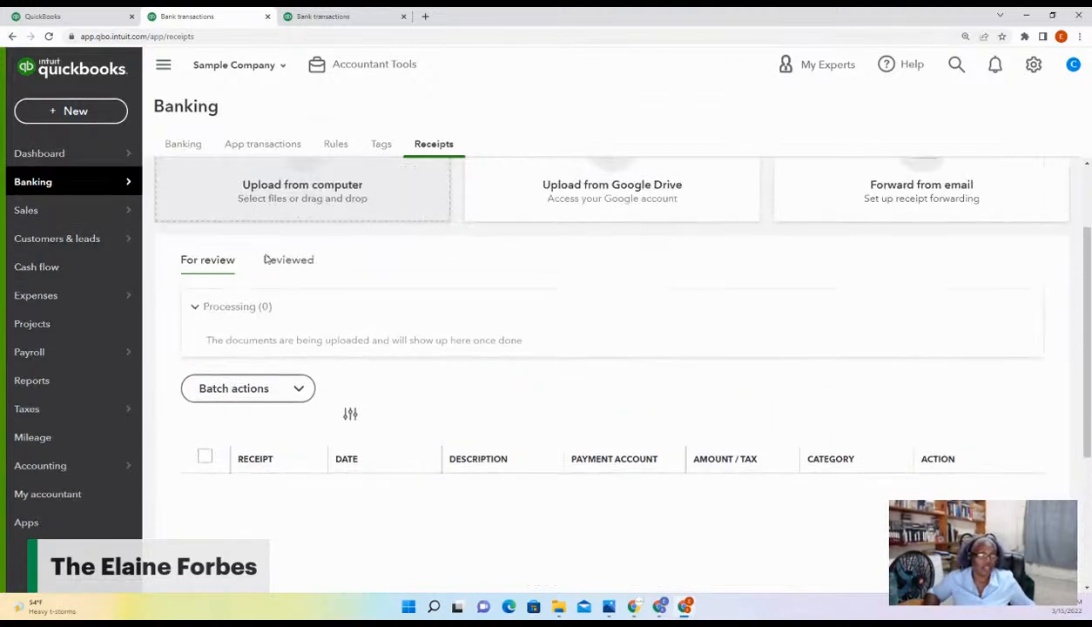
{"action": "scroll", "coordinate": [488, 396], "scroll_direction": "down", "scroll_amount": 2}
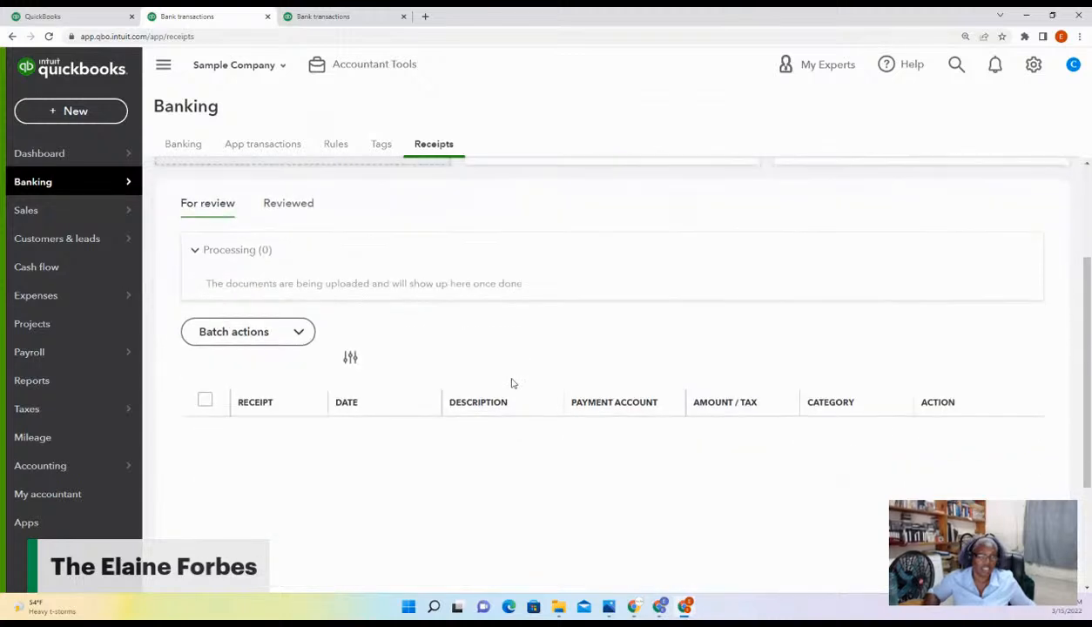
{"action": "scroll", "coordinate": [509, 379], "scroll_direction": "up", "scroll_amount": 2}
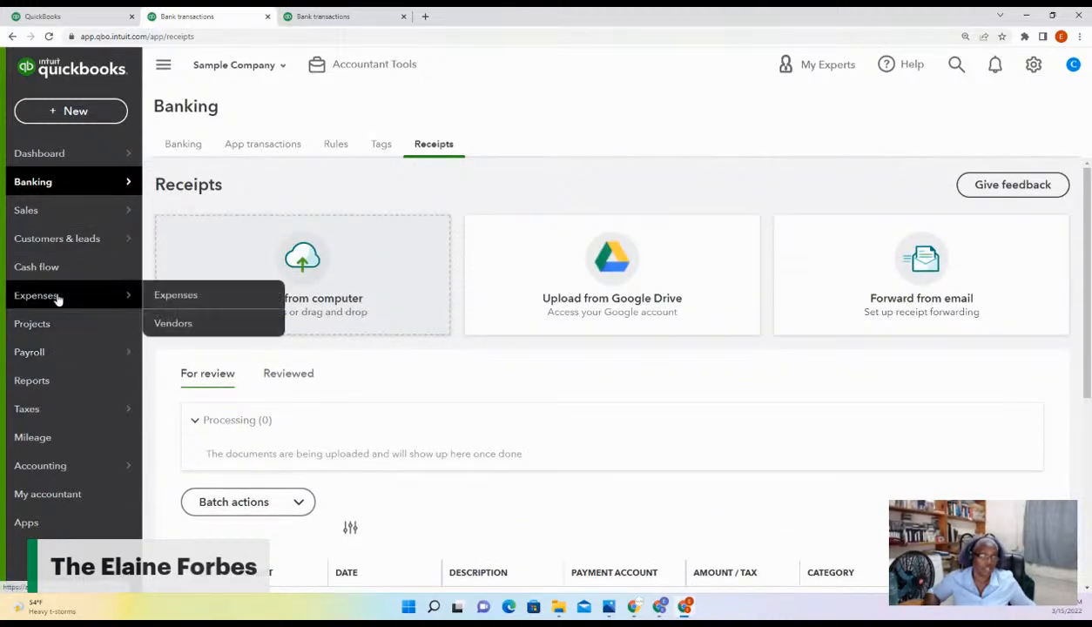
{"action": "left_click", "coordinate": [57, 295]}
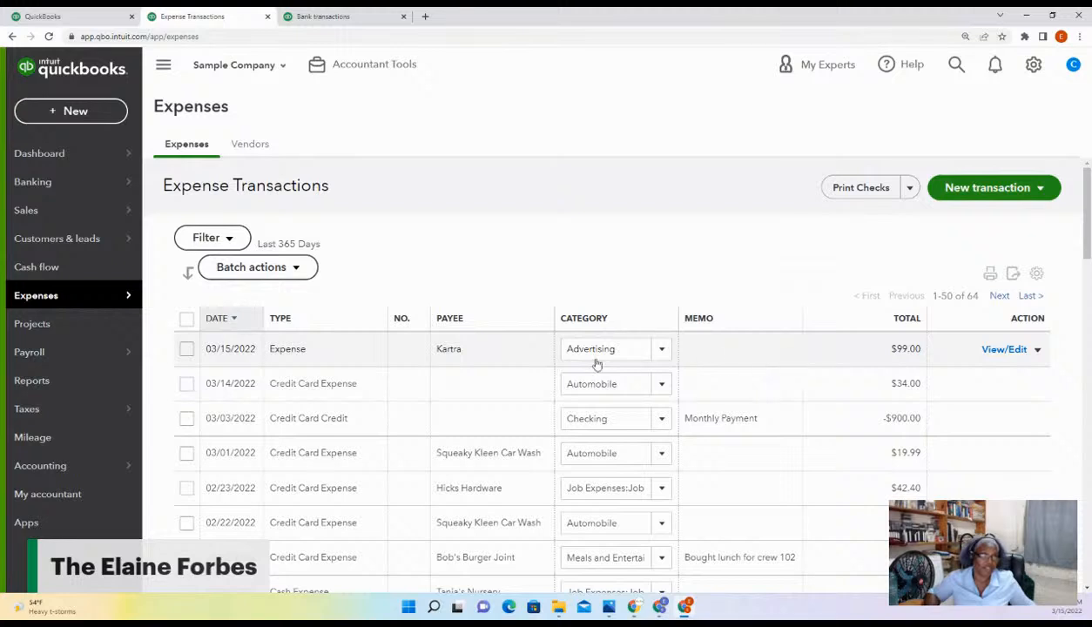
- Examine the Checking account's bank transactions awaiting review and the account balance cards on the Banking page
{"action": "mouse_move", "coordinate": [54, 196]}
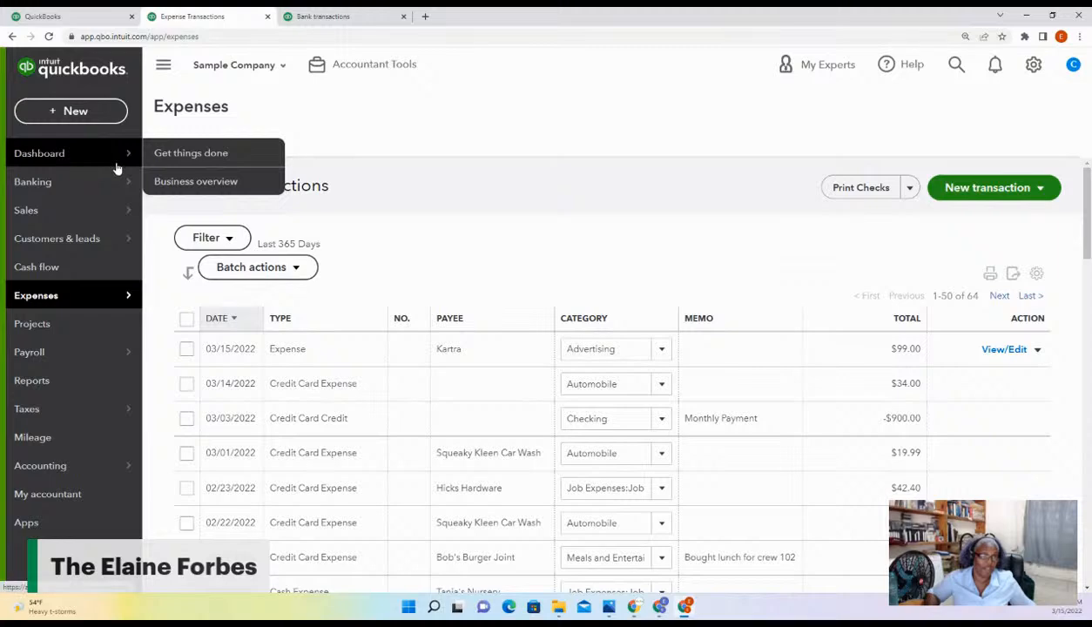
{"action": "left_click", "coordinate": [41, 185]}
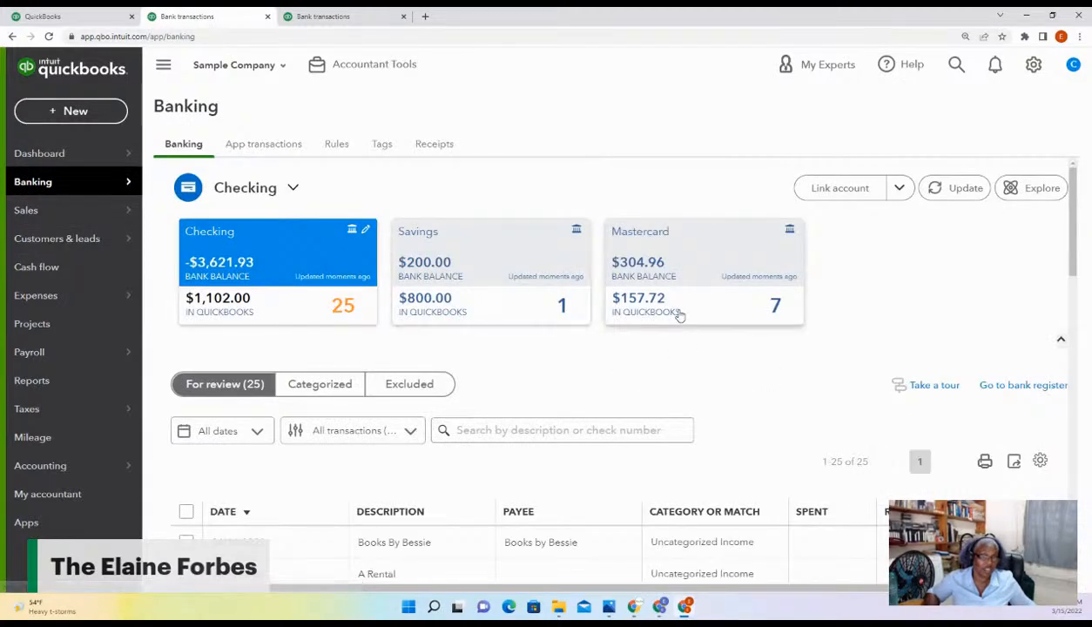
{"action": "scroll", "coordinate": [683, 312], "scroll_direction": "down", "scroll_amount": 5}
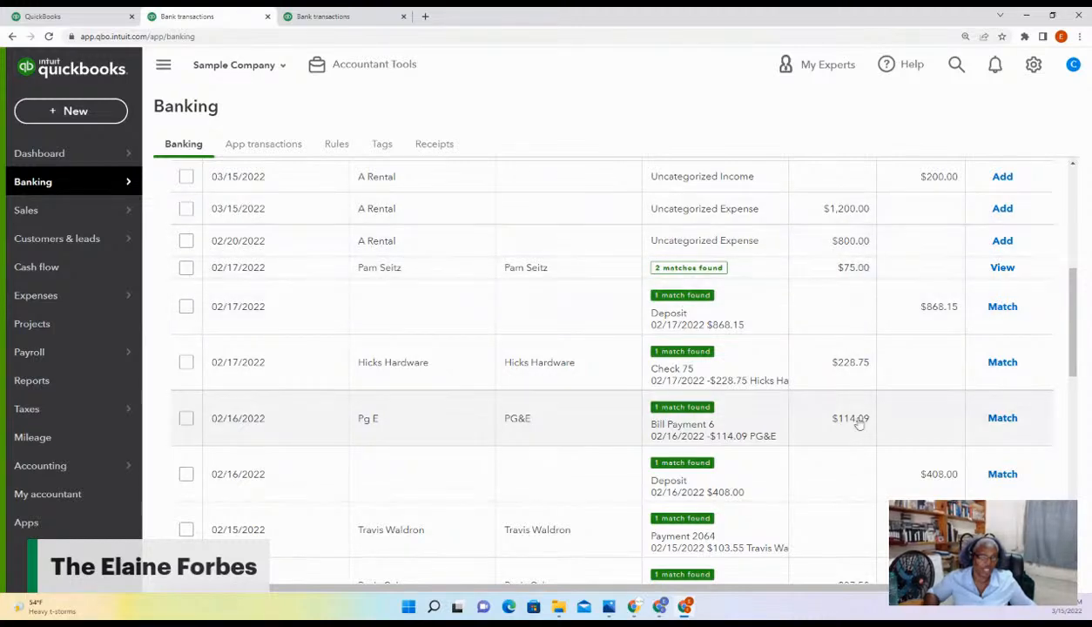
{"action": "scroll", "coordinate": [860, 423], "scroll_direction": "down", "scroll_amount": 8}
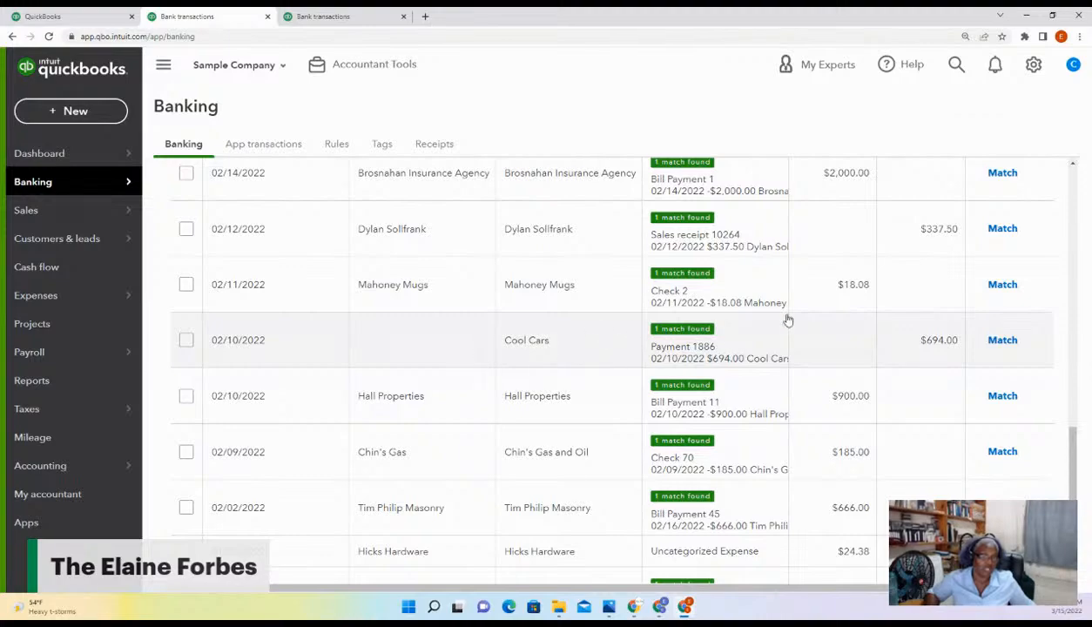
{"action": "scroll", "coordinate": [787, 321], "scroll_direction": "down", "scroll_amount": 3}
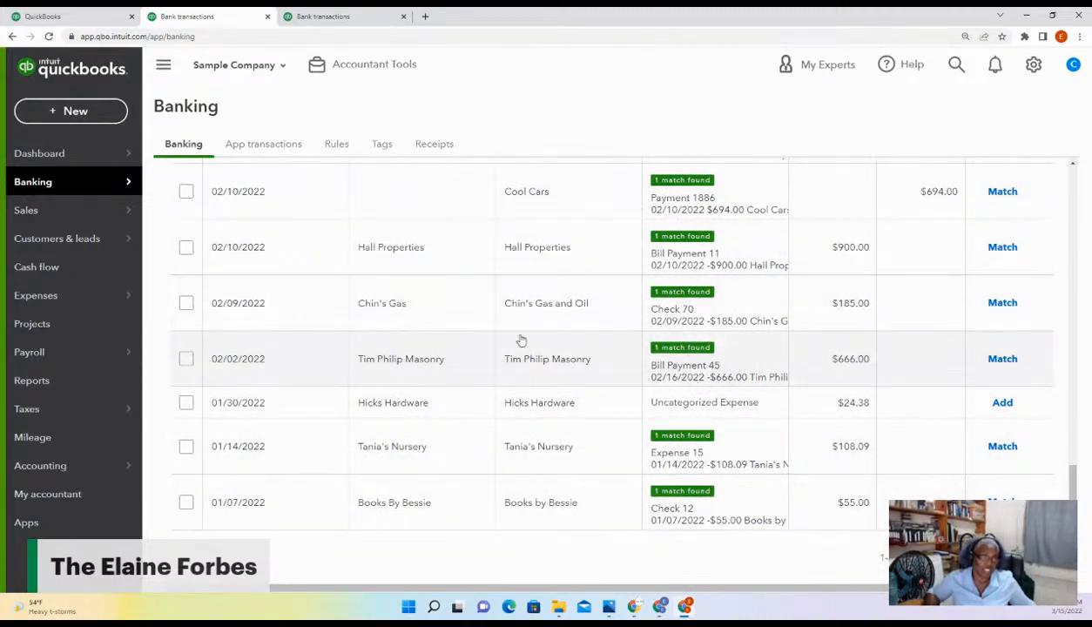
{"action": "scroll", "coordinate": [520, 340], "scroll_direction": "up", "scroll_amount": 12}
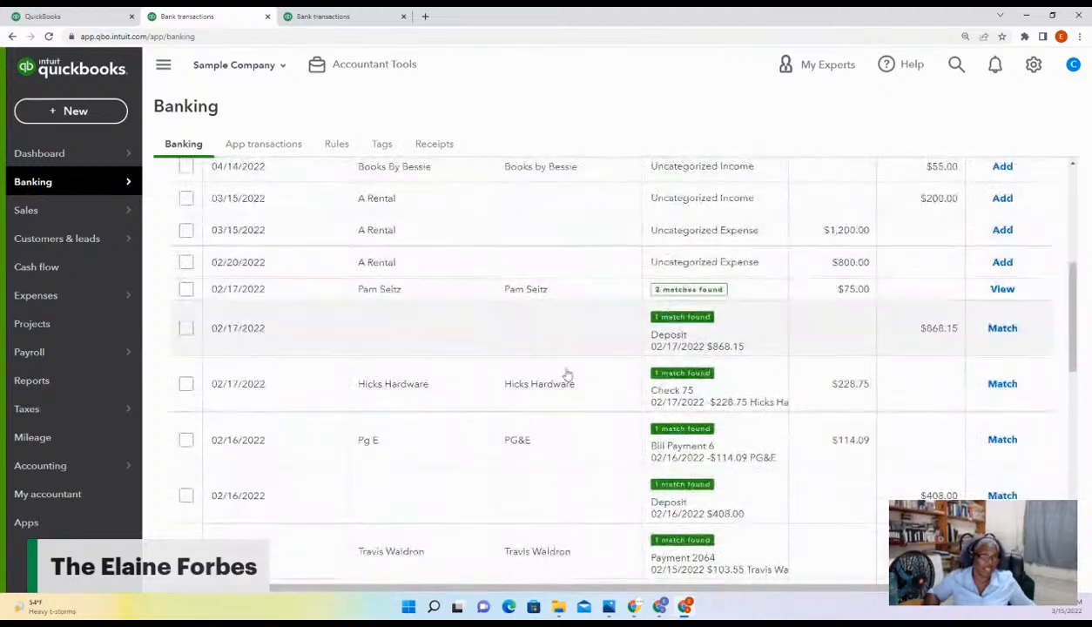
{"action": "scroll", "coordinate": [567, 374], "scroll_direction": "up", "scroll_amount": 1}
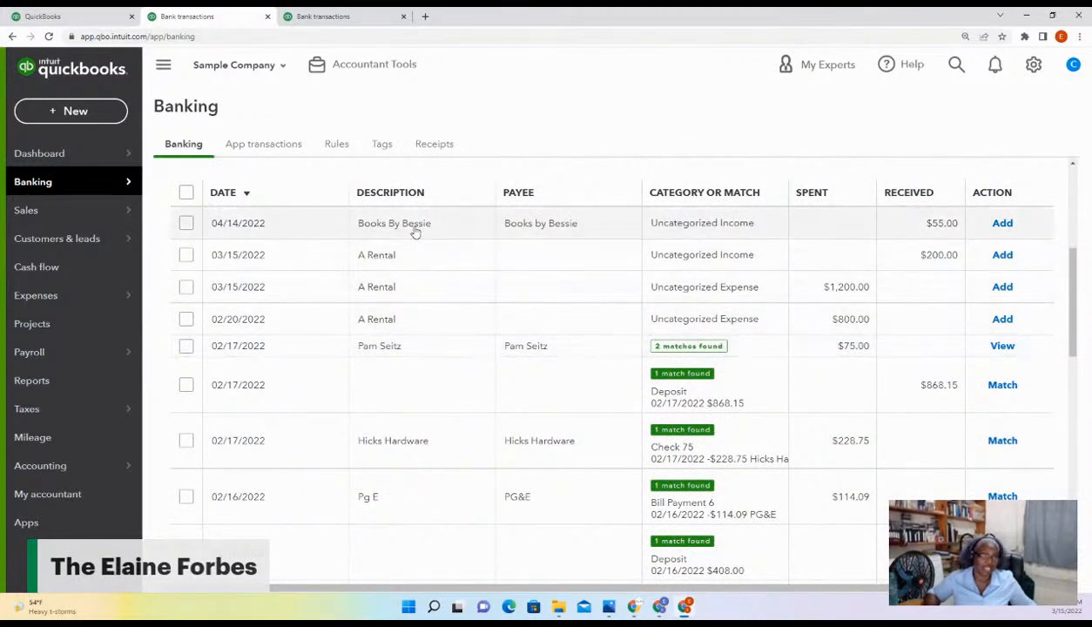
{"action": "scroll", "coordinate": [545, 288], "scroll_direction": "up", "scroll_amount": 3}
{"action": "scroll", "coordinate": [547, 286], "scroll_direction": "up", "scroll_amount": 1}
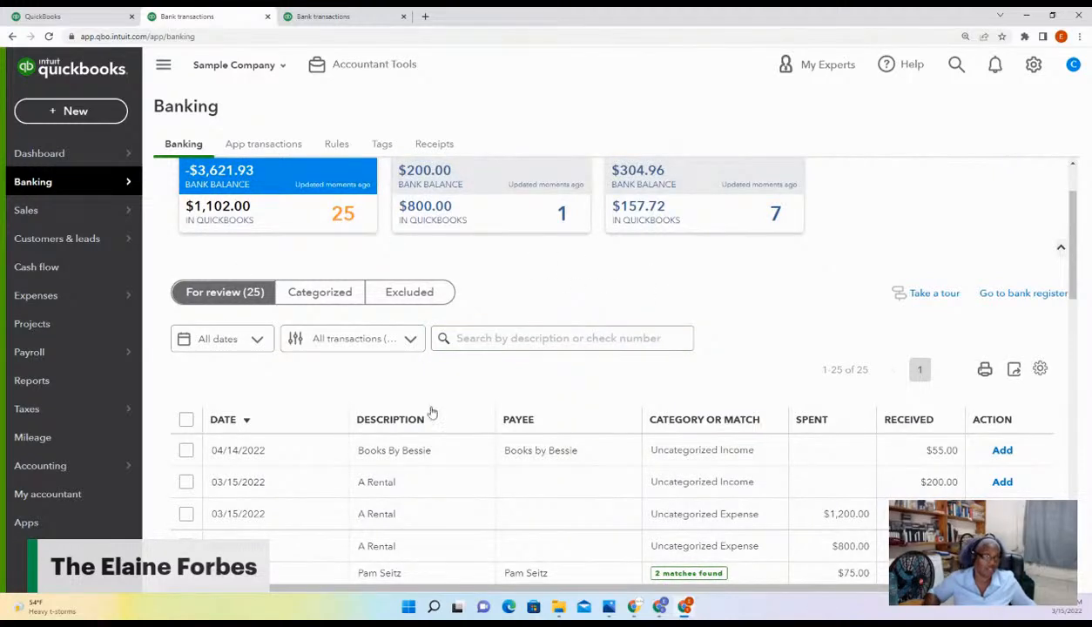
{"action": "scroll", "coordinate": [812, 333], "scroll_direction": "up", "scroll_amount": 2}
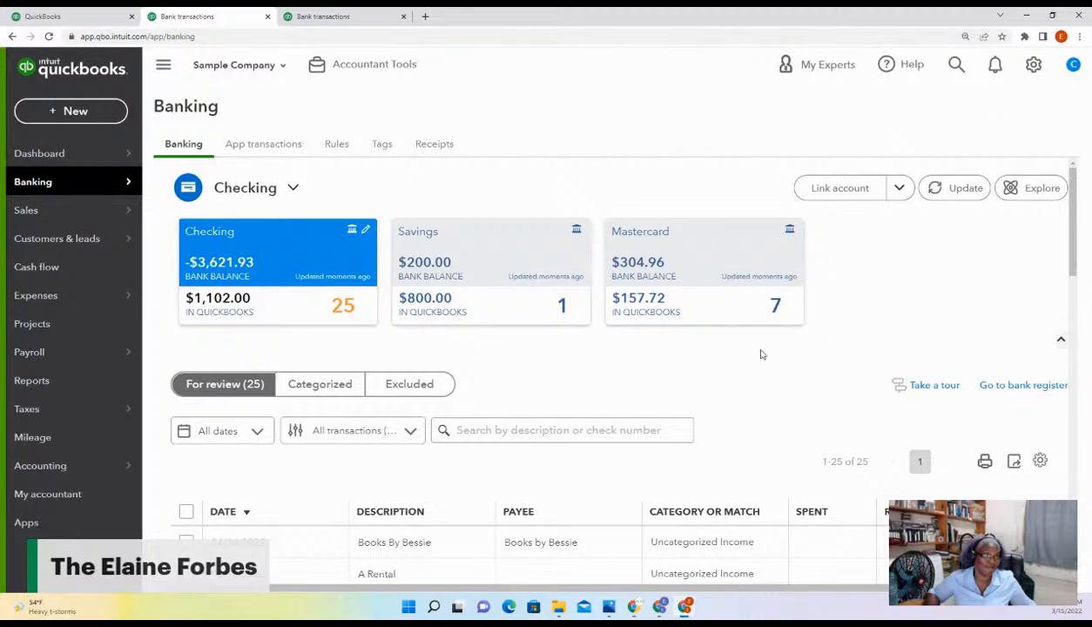
{"action": "scroll", "coordinate": [653, 409], "scroll_direction": "down", "scroll_amount": 5}
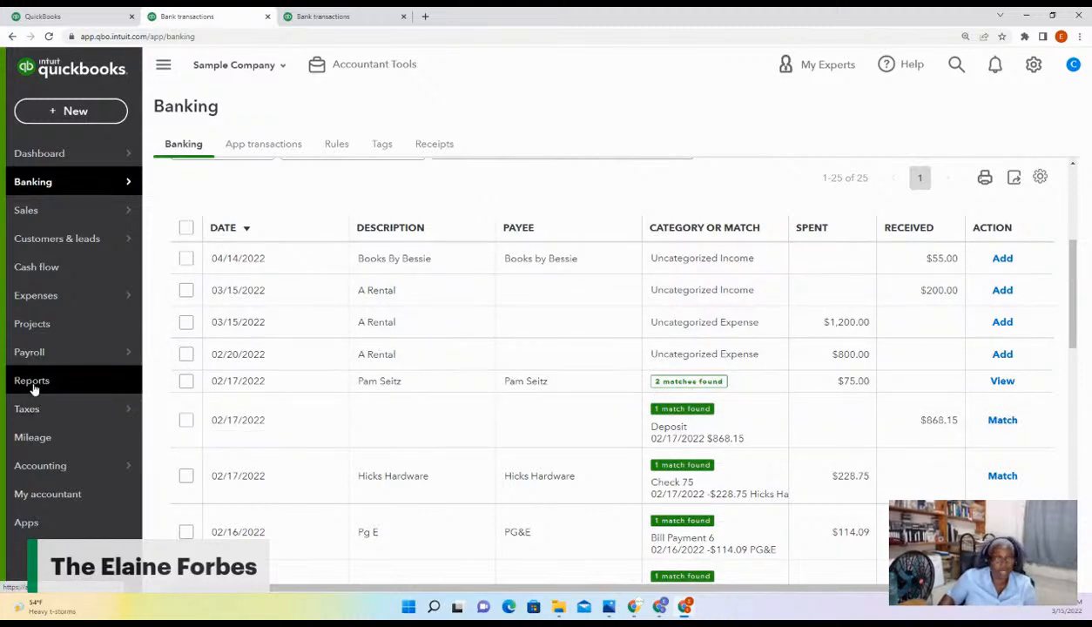
- Open the Profit and Loss report and review its income and expense lines
{"action": "left_click", "coordinate": [33, 387]}
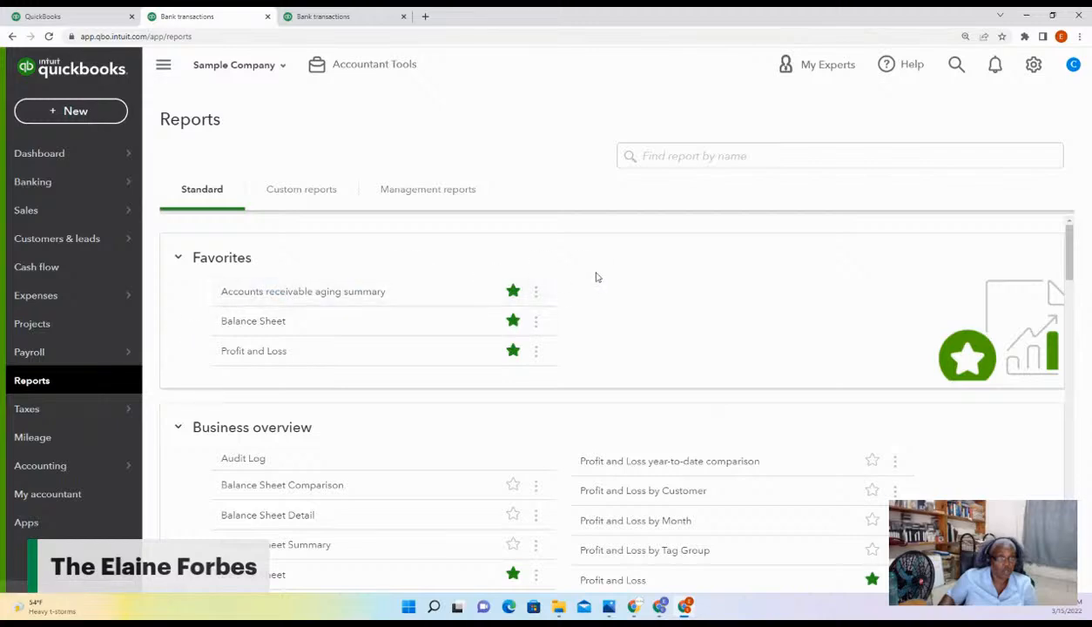
{"action": "left_click", "coordinate": [263, 351]}
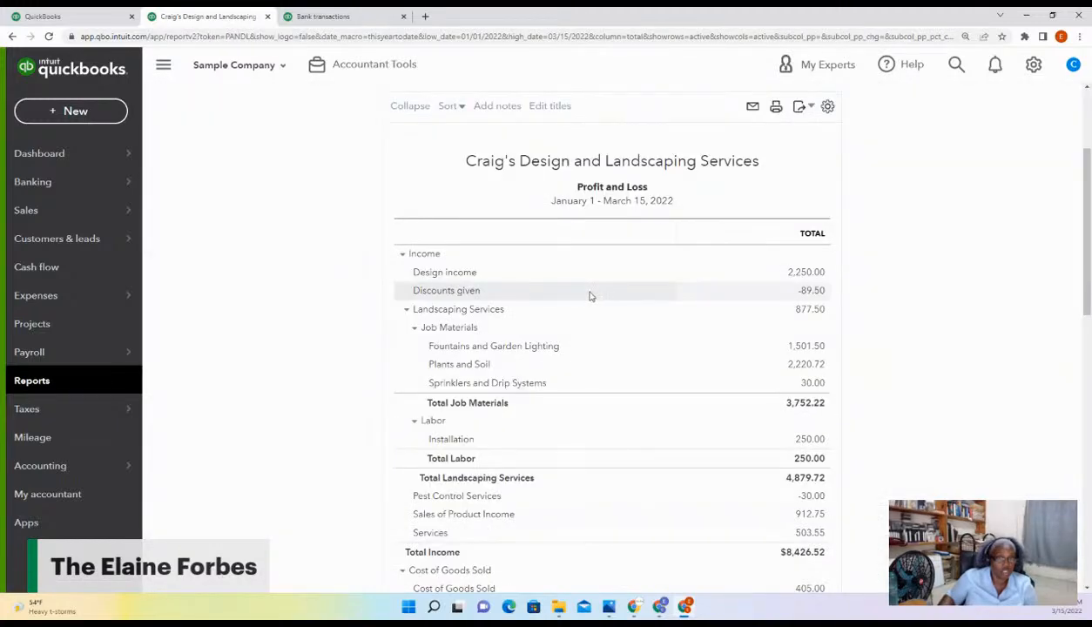
{"action": "scroll", "coordinate": [582, 295], "scroll_direction": "down", "scroll_amount": 3}
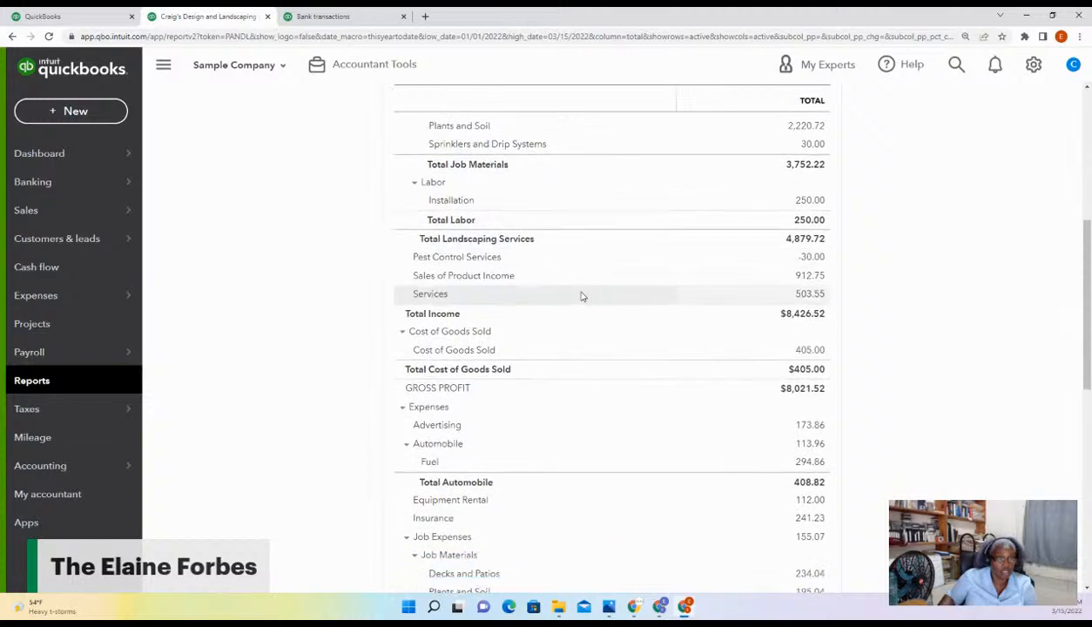
{"action": "scroll", "coordinate": [582, 297], "scroll_direction": "up", "scroll_amount": 2}
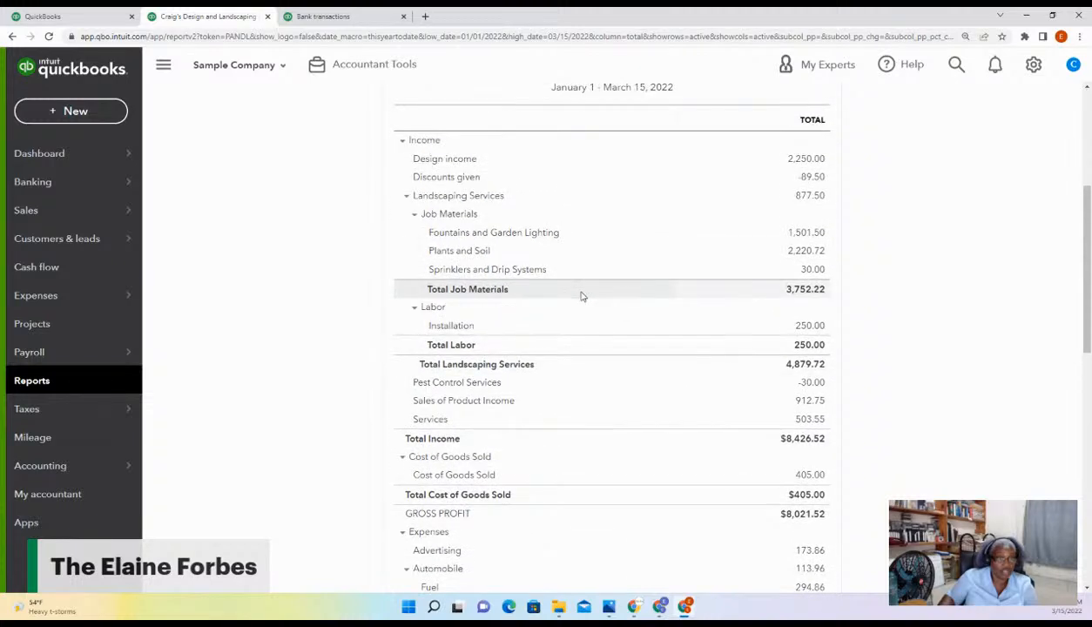
{"action": "scroll", "coordinate": [581, 297], "scroll_direction": "up", "scroll_amount": 4}
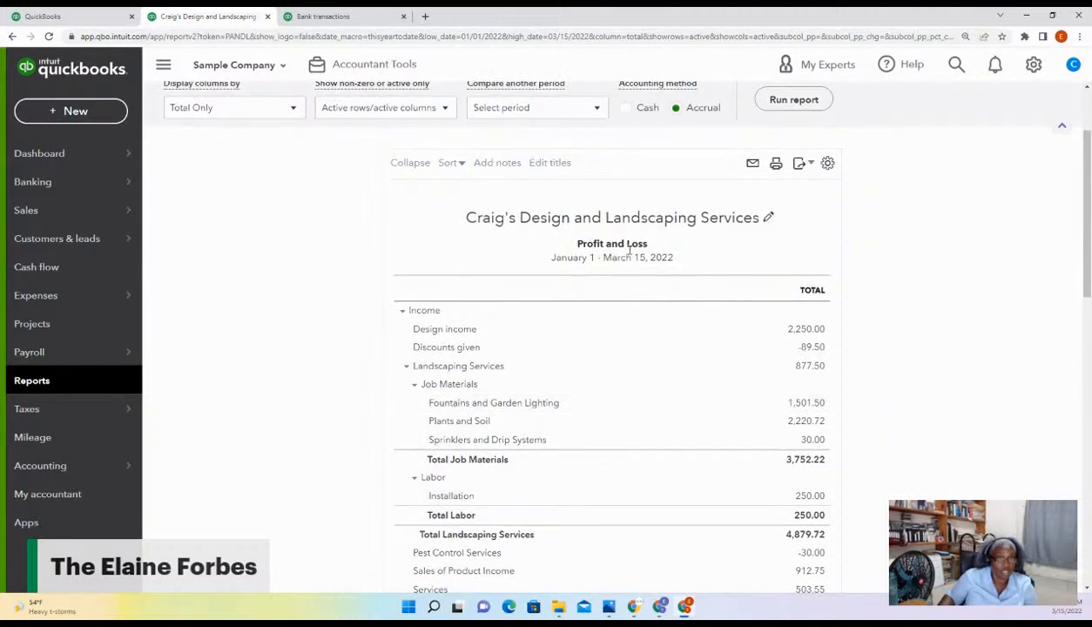
{"action": "scroll", "coordinate": [710, 253], "scroll_direction": "down", "scroll_amount": 1}
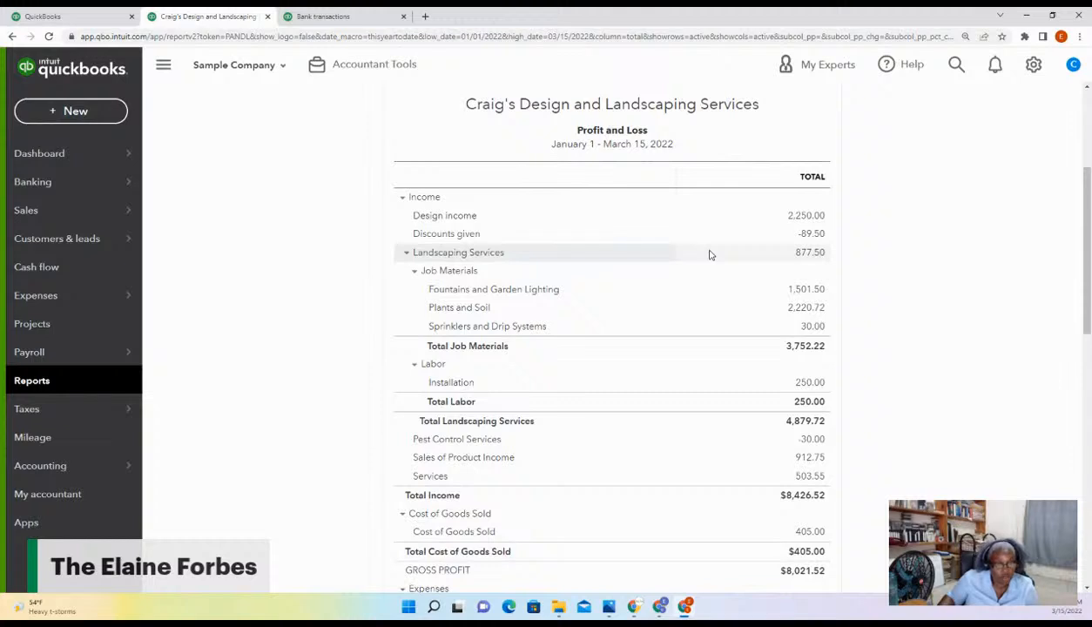
{"action": "scroll", "coordinate": [710, 254], "scroll_direction": "down", "scroll_amount": 3}
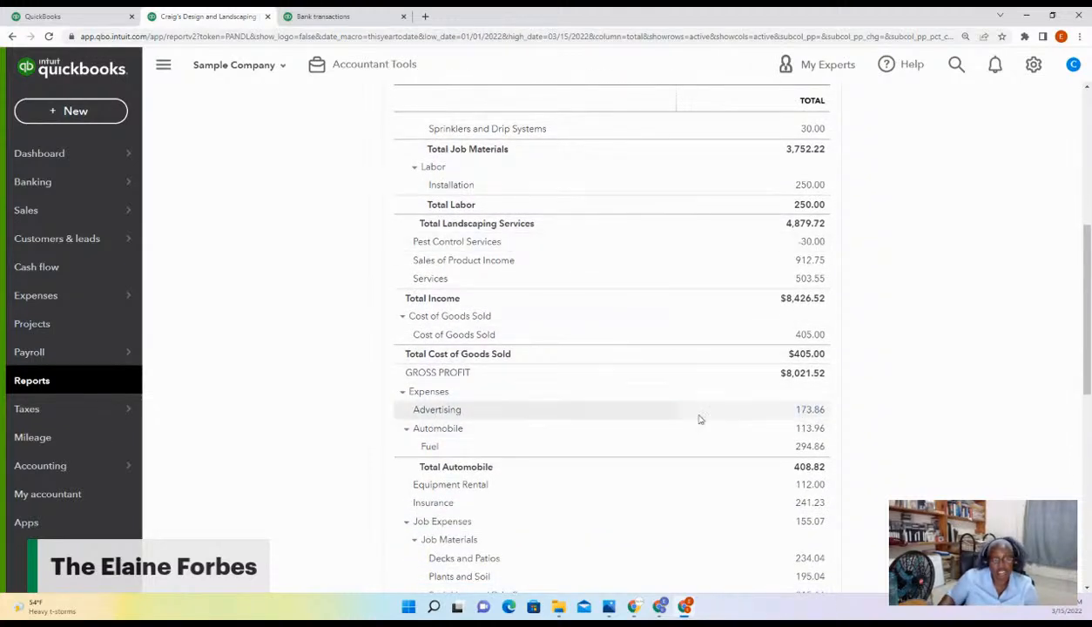
- View the transactions behind the Advertising expense amount, and return through Profit and Loss to the report list
{"action": "left_click", "coordinate": [812, 413]}
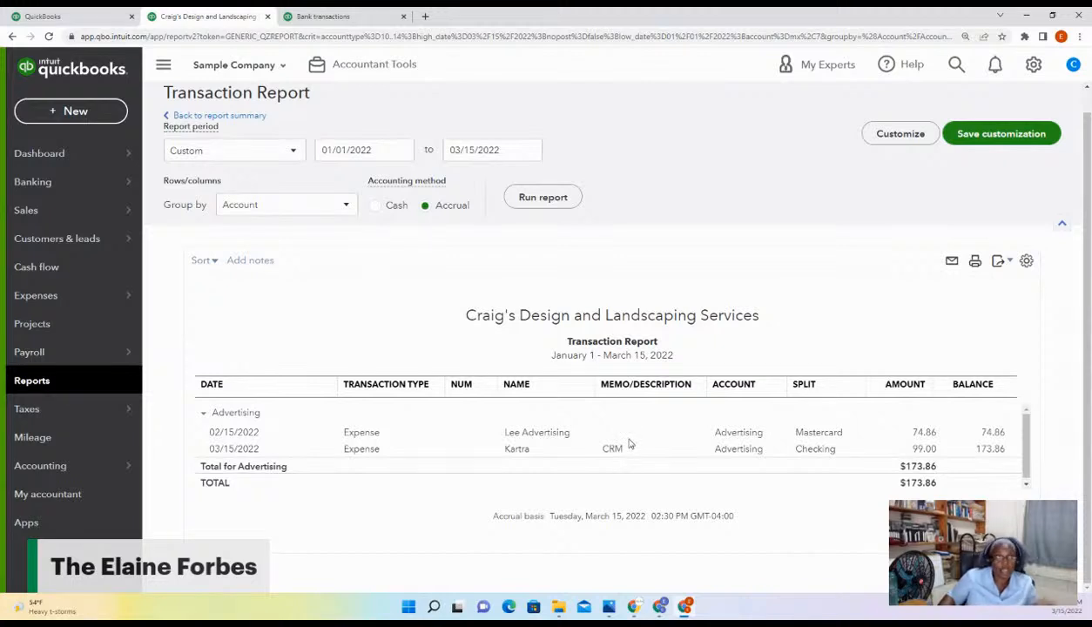
{"action": "left_click", "coordinate": [199, 116]}
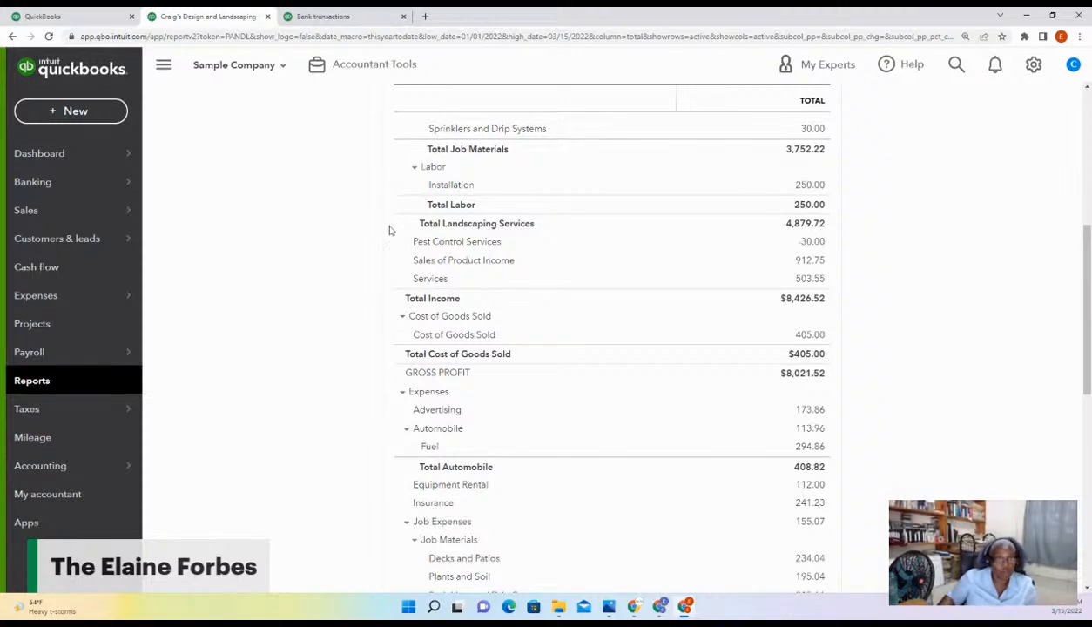
{"action": "scroll", "coordinate": [661, 226], "scroll_direction": "up", "scroll_amount": 4}
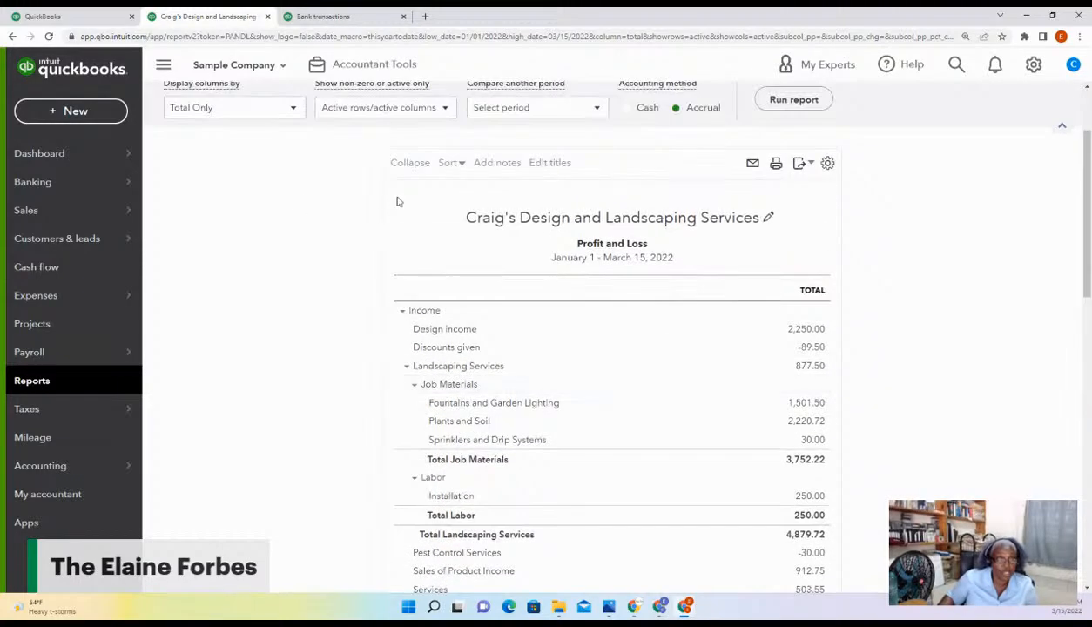
{"action": "scroll", "coordinate": [267, 305], "scroll_direction": "up", "scroll_amount": 2}
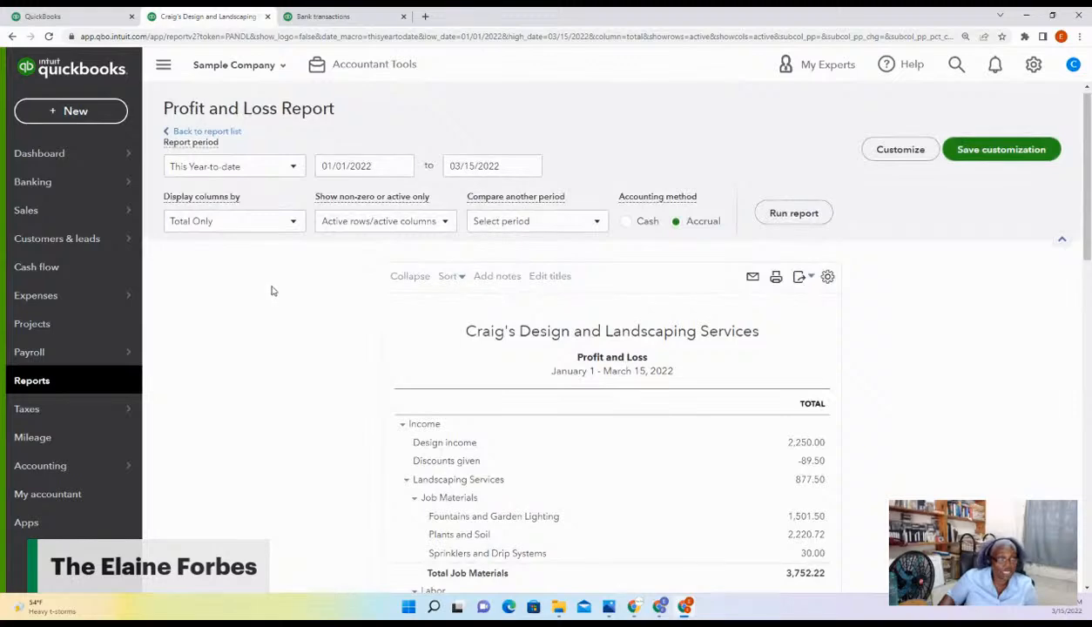
{"action": "scroll", "coordinate": [271, 288], "scroll_direction": "up", "scroll_amount": 1}
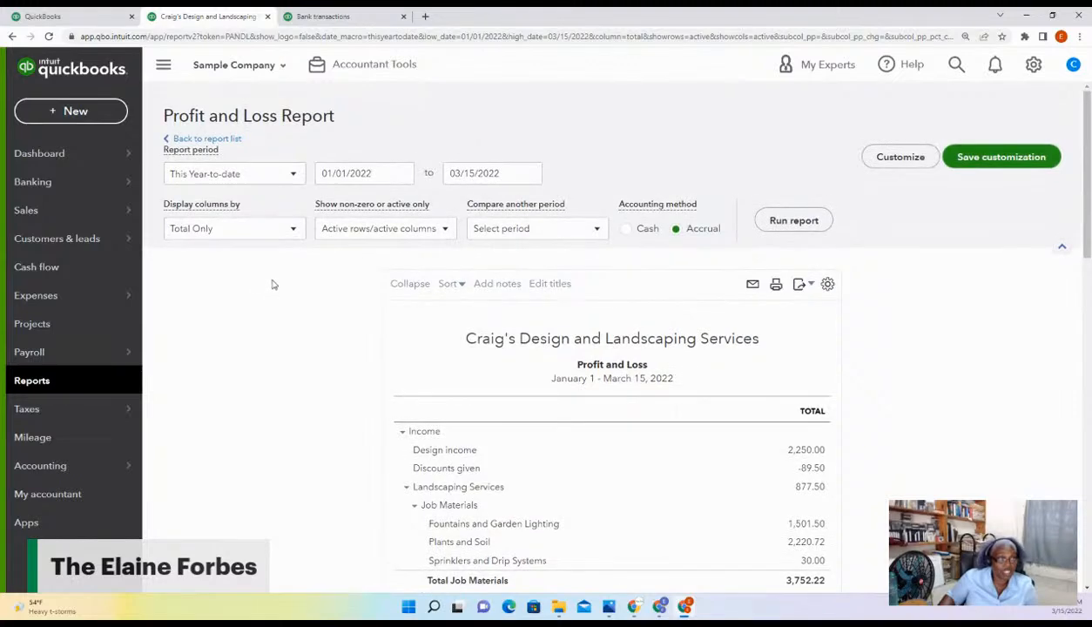
{"action": "left_click", "coordinate": [168, 140]}
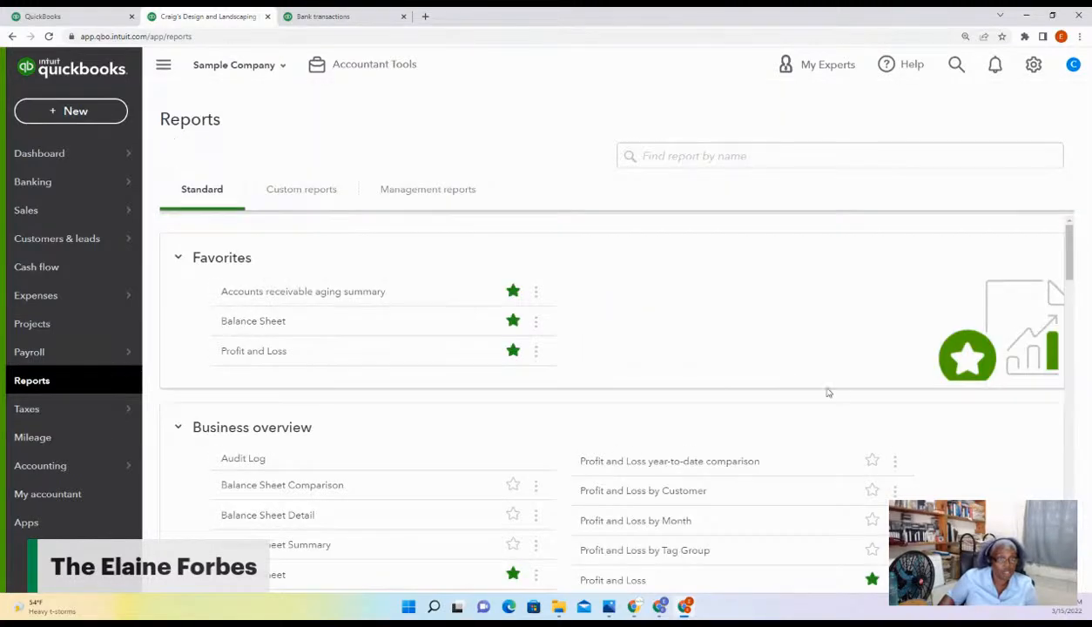
- Open the Recent Transactions report from the For my accountant reports and review its entries
{"action": "scroll", "coordinate": [749, 348], "scroll_direction": "down", "scroll_amount": 6}
{"action": "scroll", "coordinate": [725, 338], "scroll_direction": "down", "scroll_amount": 2}
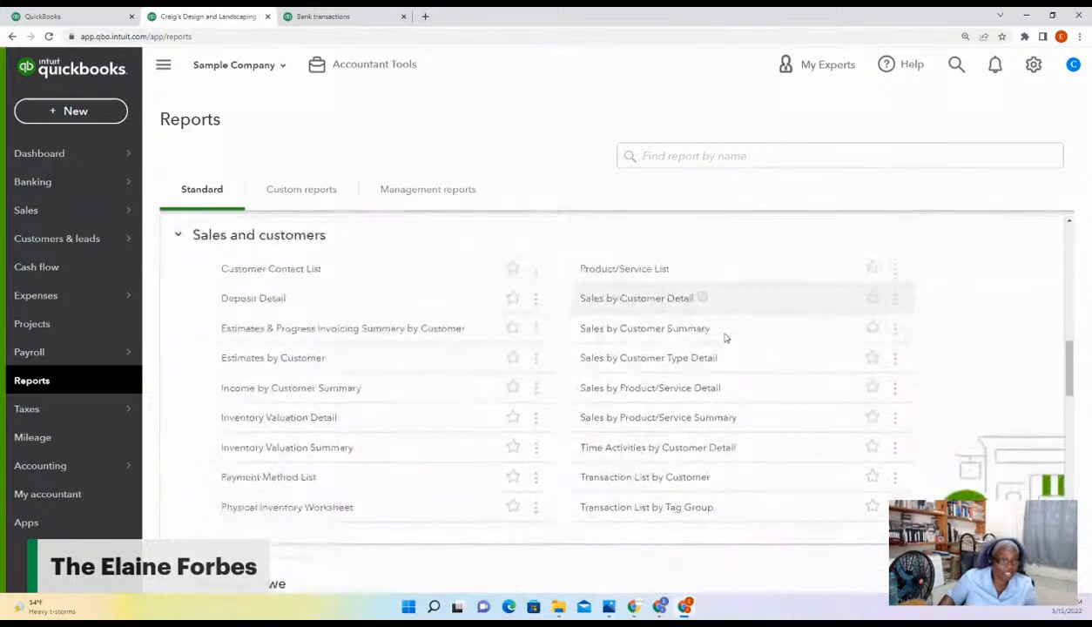
{"action": "scroll", "coordinate": [724, 338], "scroll_direction": "down", "scroll_amount": 2}
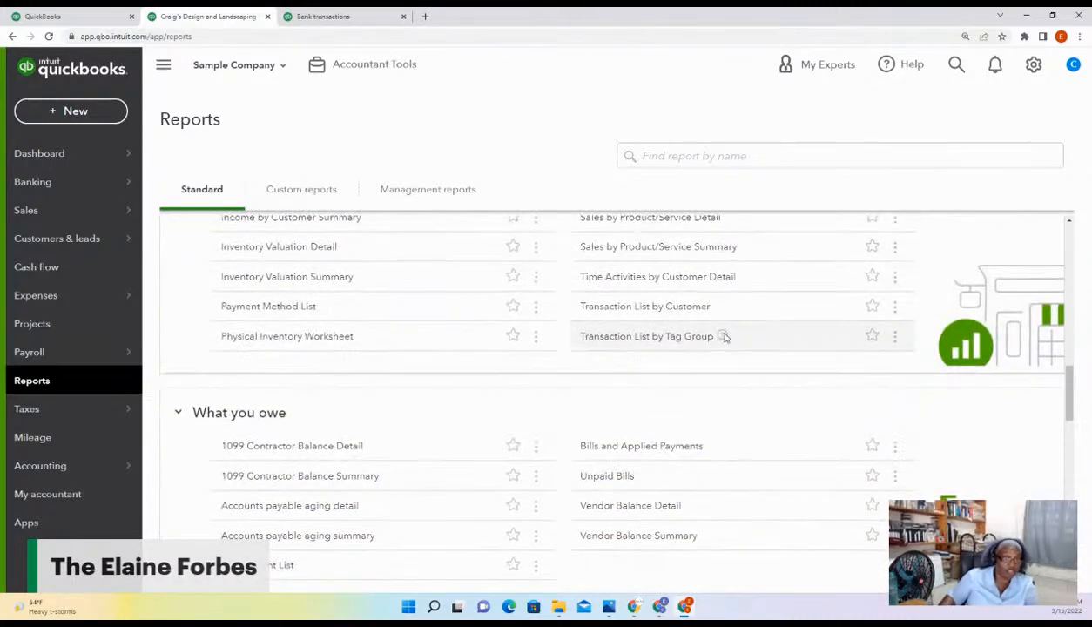
{"action": "scroll", "coordinate": [727, 331], "scroll_direction": "down", "scroll_amount": 1}
{"action": "scroll", "coordinate": [734, 294], "scroll_direction": "down", "scroll_amount": 7}
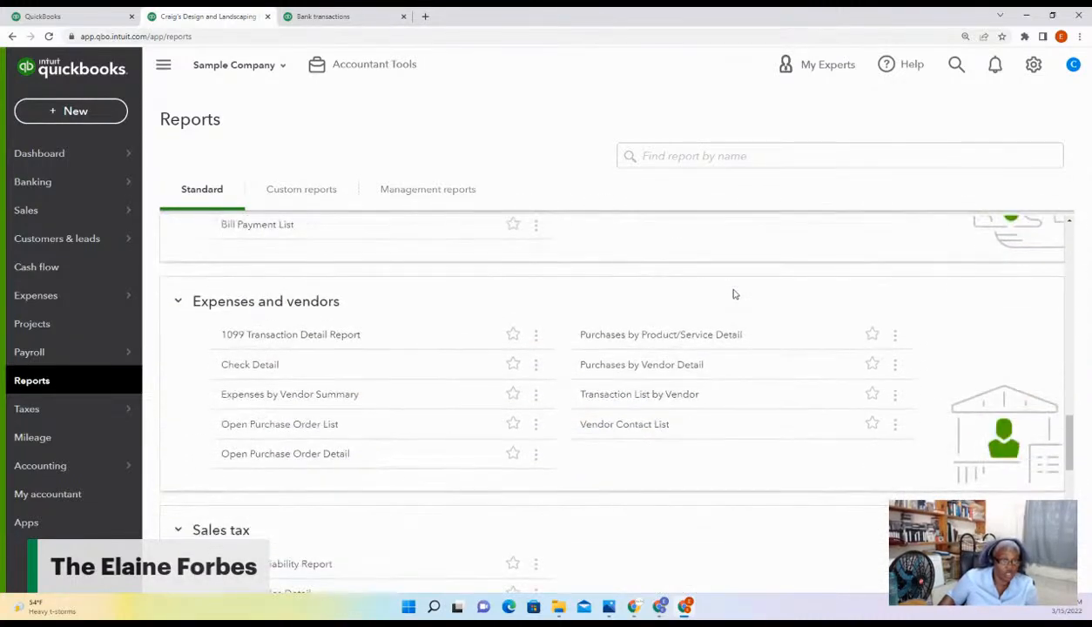
{"action": "scroll", "coordinate": [734, 295], "scroll_direction": "down", "scroll_amount": 3}
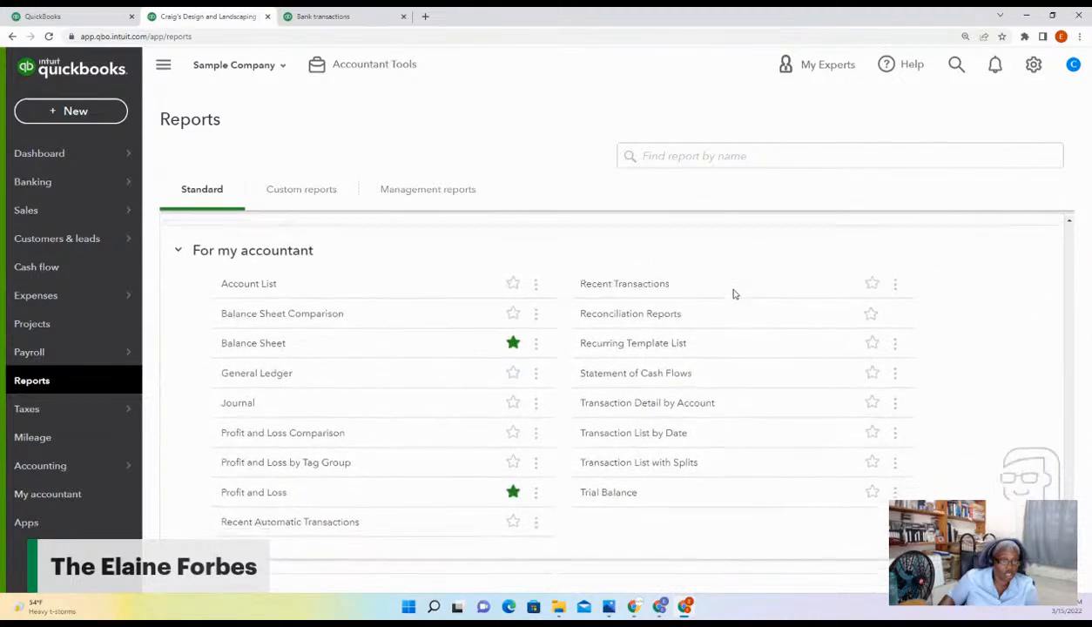
{"action": "left_click", "coordinate": [608, 280]}
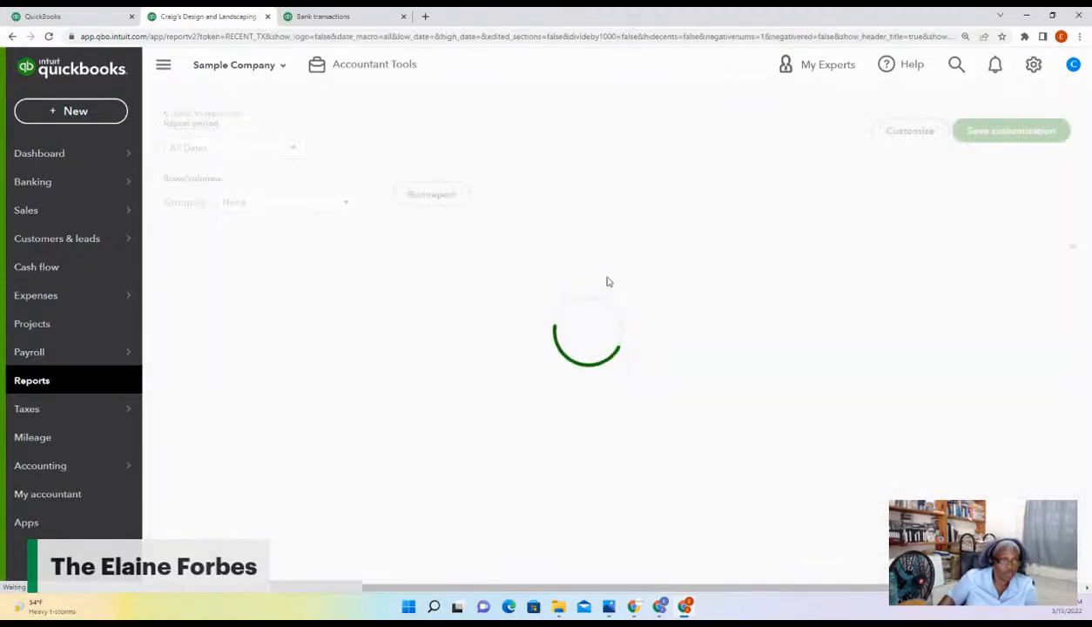
{"action": "scroll", "coordinate": [608, 280], "scroll_direction": "down", "scroll_amount": 1}
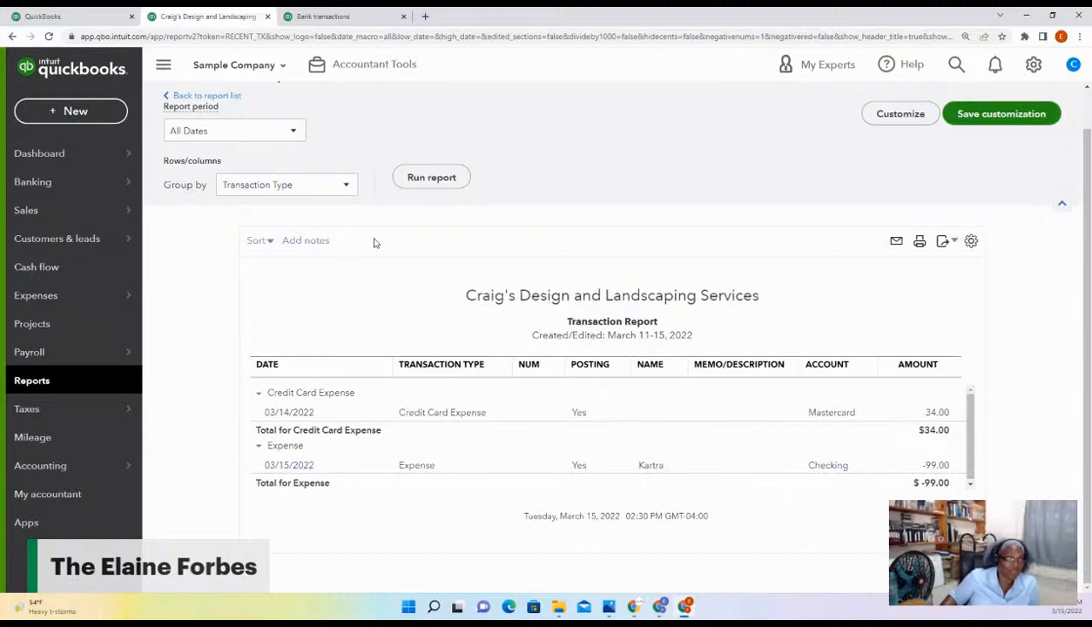
{"action": "scroll", "coordinate": [431, 231], "scroll_direction": "up", "scroll_amount": 1}
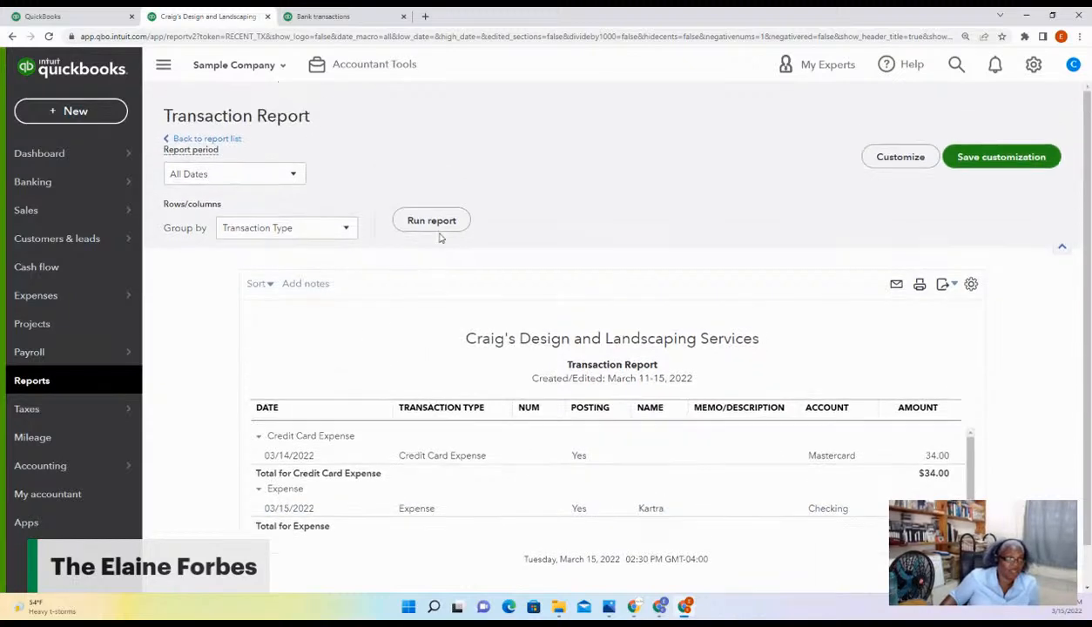
- Return to the report list, open the Expenses by Vendor Summary report under Expenses and vendors, and review its vendor totals
{"action": "left_click", "coordinate": [213, 140]}
{"action": "scroll", "coordinate": [669, 349], "scroll_direction": "down", "scroll_amount": 8}
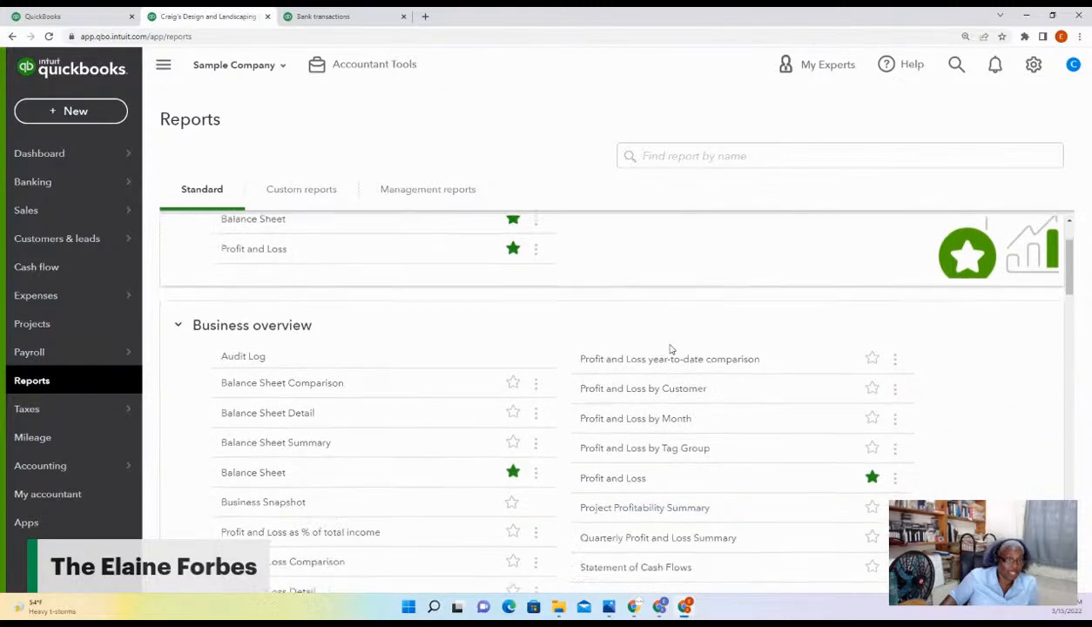
{"action": "scroll", "coordinate": [671, 349], "scroll_direction": "down", "scroll_amount": 8}
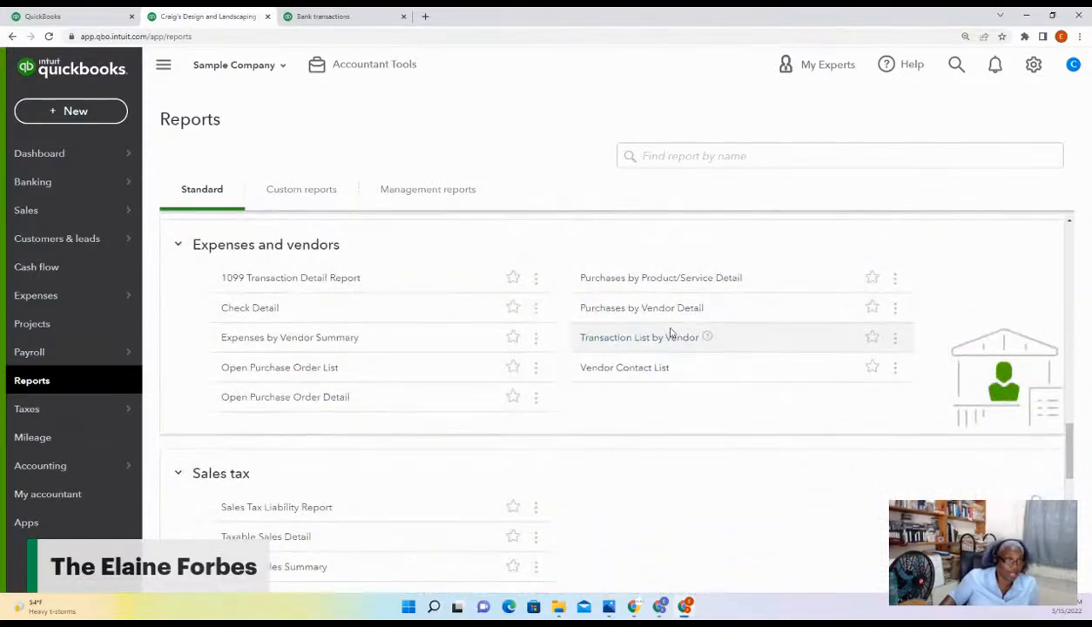
{"action": "scroll", "coordinate": [670, 335], "scroll_direction": "down", "scroll_amount": 1}
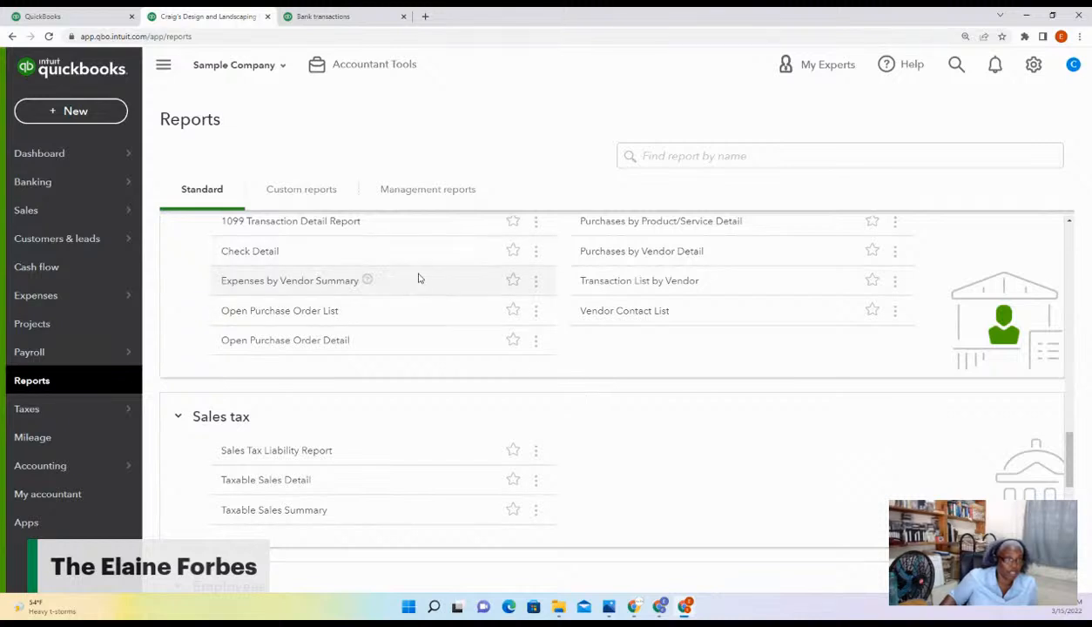
{"action": "scroll", "coordinate": [424, 275], "scroll_direction": "up", "scroll_amount": 1}
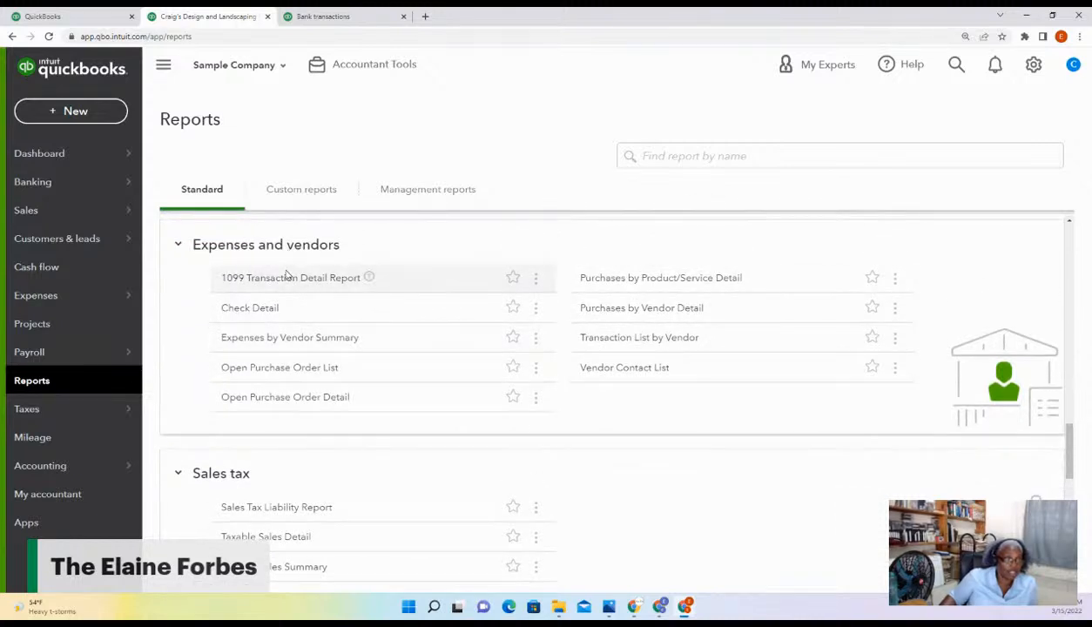
{"action": "left_click", "coordinate": [336, 339]}
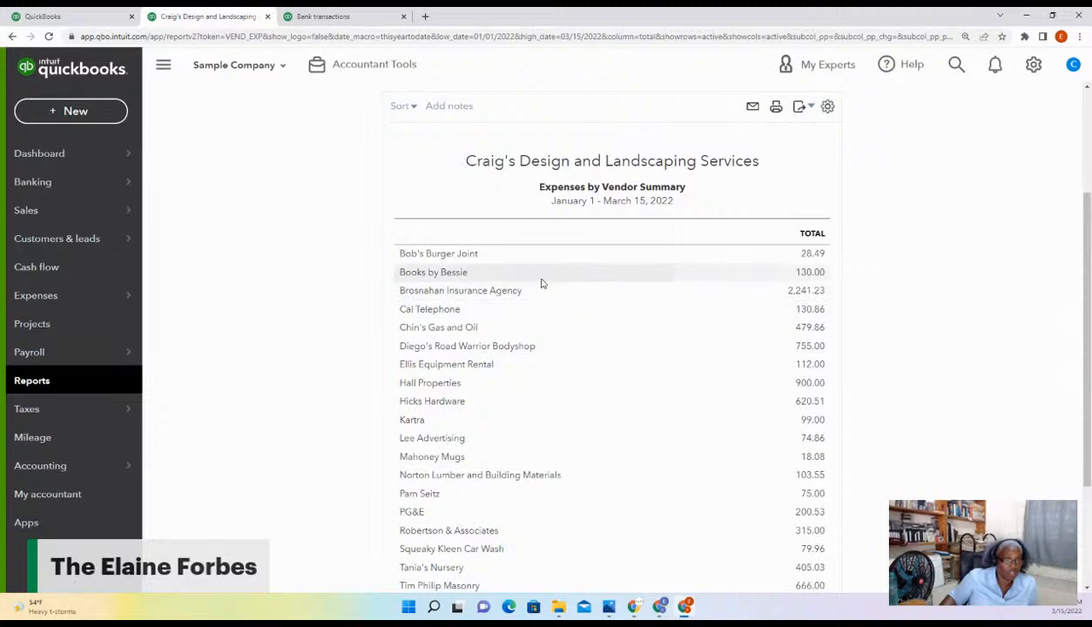
{"action": "scroll", "coordinate": [529, 284], "scroll_direction": "down", "scroll_amount": 3}
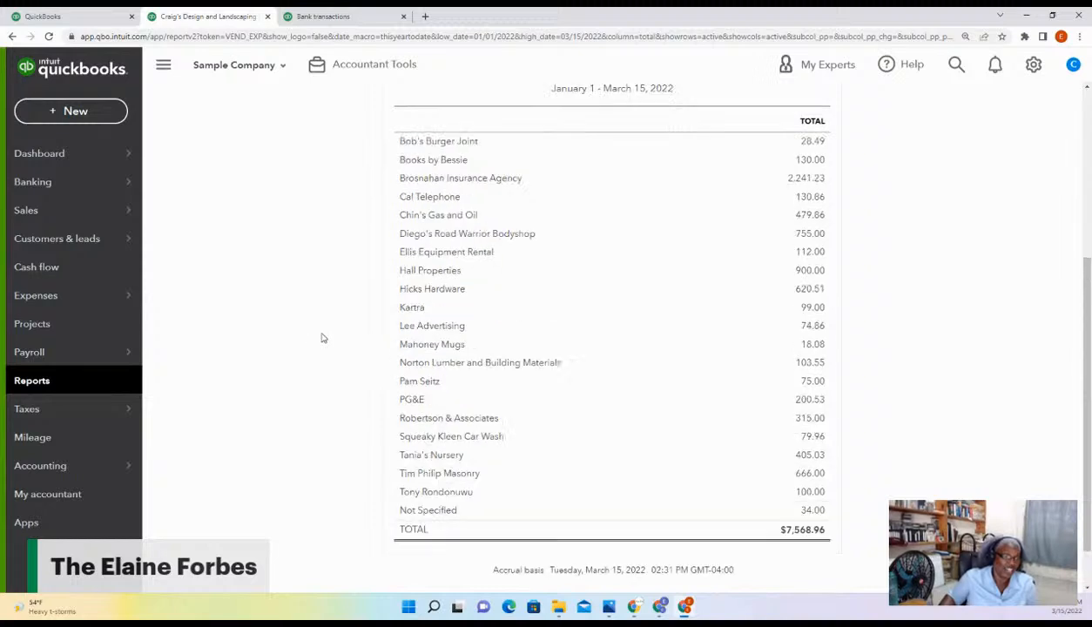
{"action": "scroll", "coordinate": [321, 336], "scroll_direction": "up", "scroll_amount": 4}
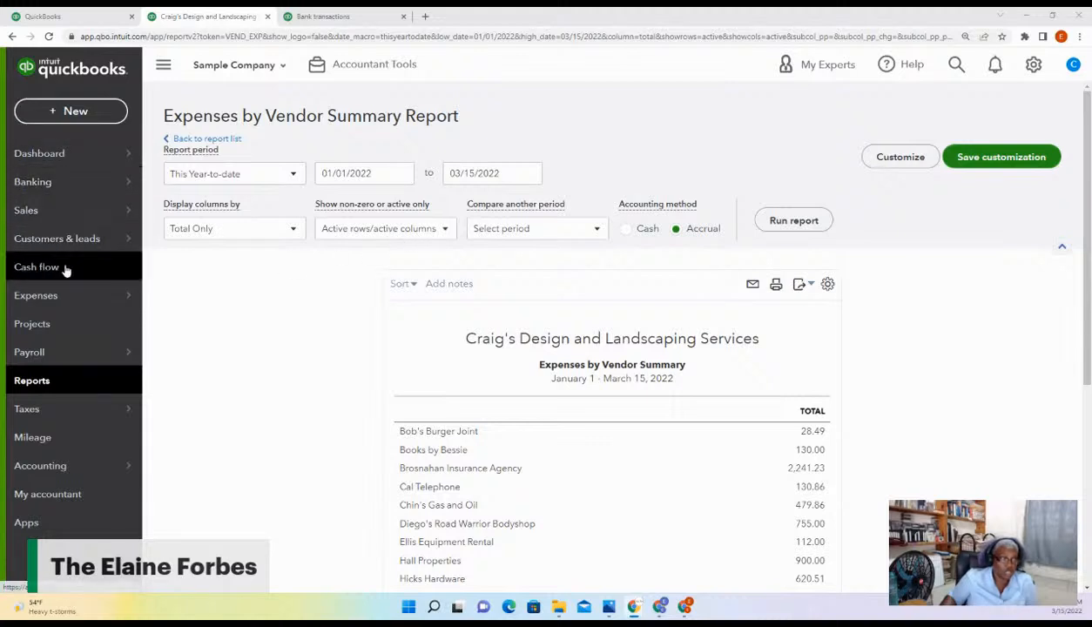
{"action": "mouse_move", "coordinate": [52, 294]}
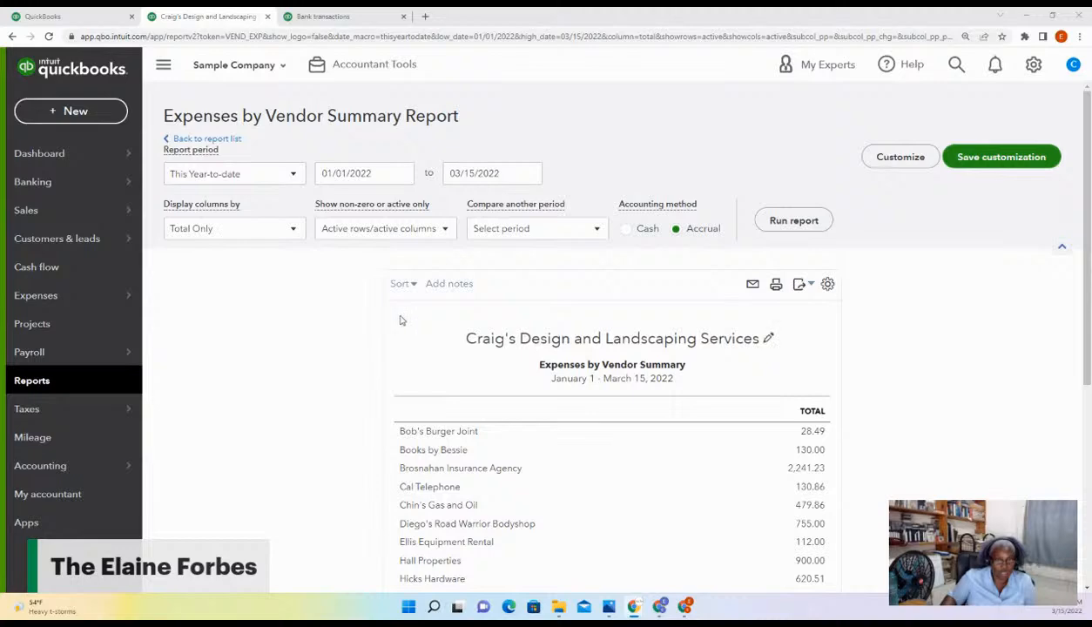
{"action": "scroll", "coordinate": [399, 320], "scroll_direction": "down", "scroll_amount": 2}
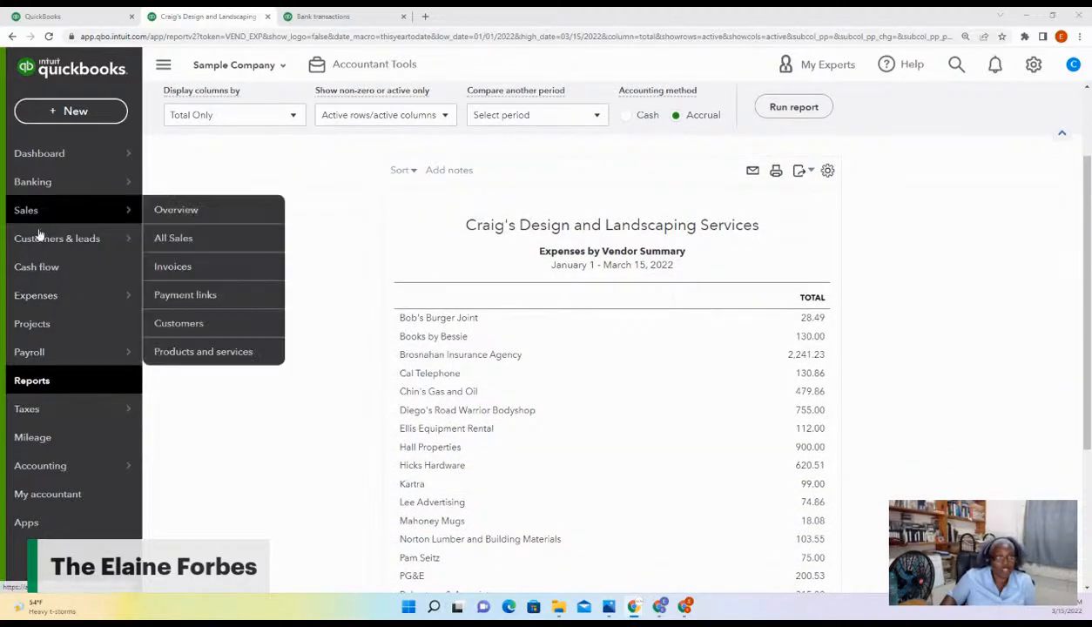
- Open the Banking page and browse the Checking account's transactions for review down to the oldest entries
{"action": "left_click", "coordinate": [37, 182]}
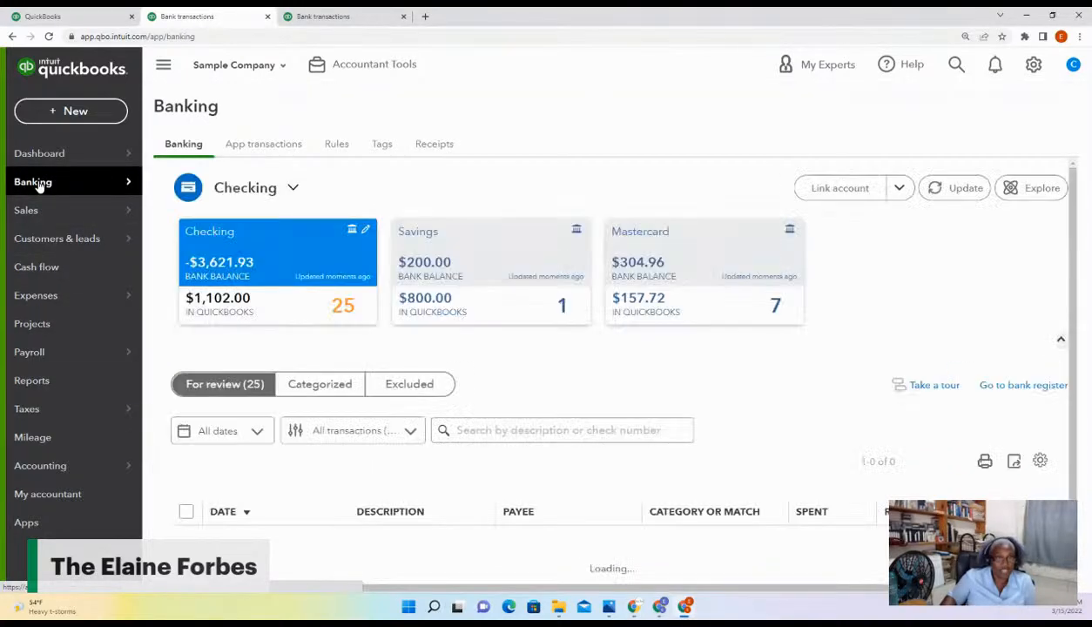
{"action": "scroll", "coordinate": [438, 256], "scroll_direction": "down", "scroll_amount": 5}
{"action": "scroll", "coordinate": [438, 255], "scroll_direction": "down", "scroll_amount": 5}
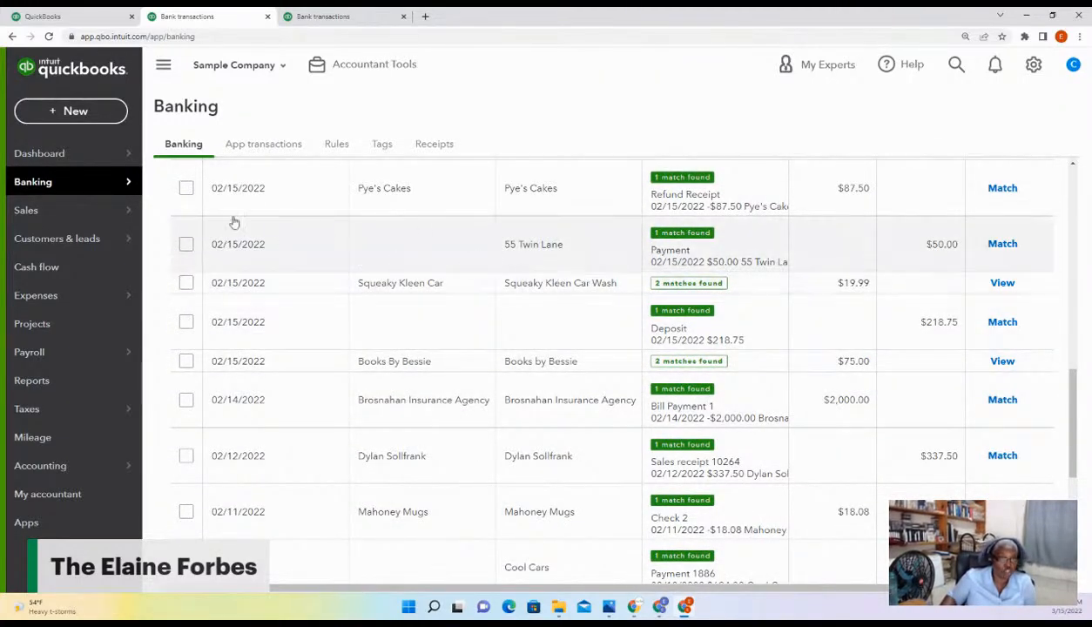
{"action": "scroll", "coordinate": [552, 253], "scroll_direction": "down", "scroll_amount": 3}
{"action": "scroll", "coordinate": [551, 254], "scroll_direction": "down", "scroll_amount": 2}
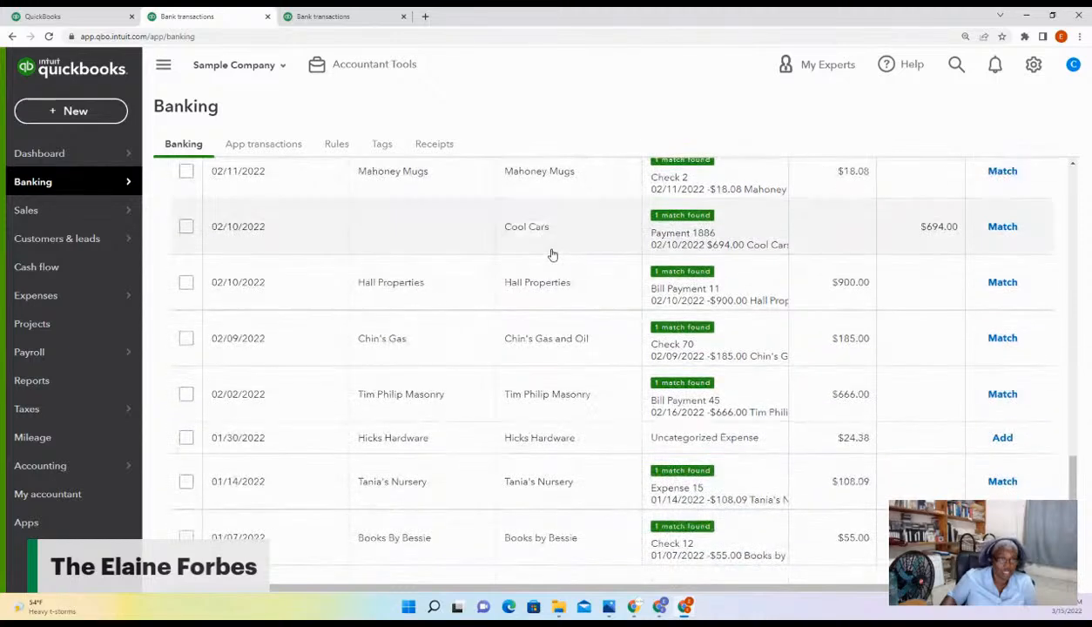
{"action": "scroll", "coordinate": [551, 255], "scroll_direction": "down", "scroll_amount": 1}
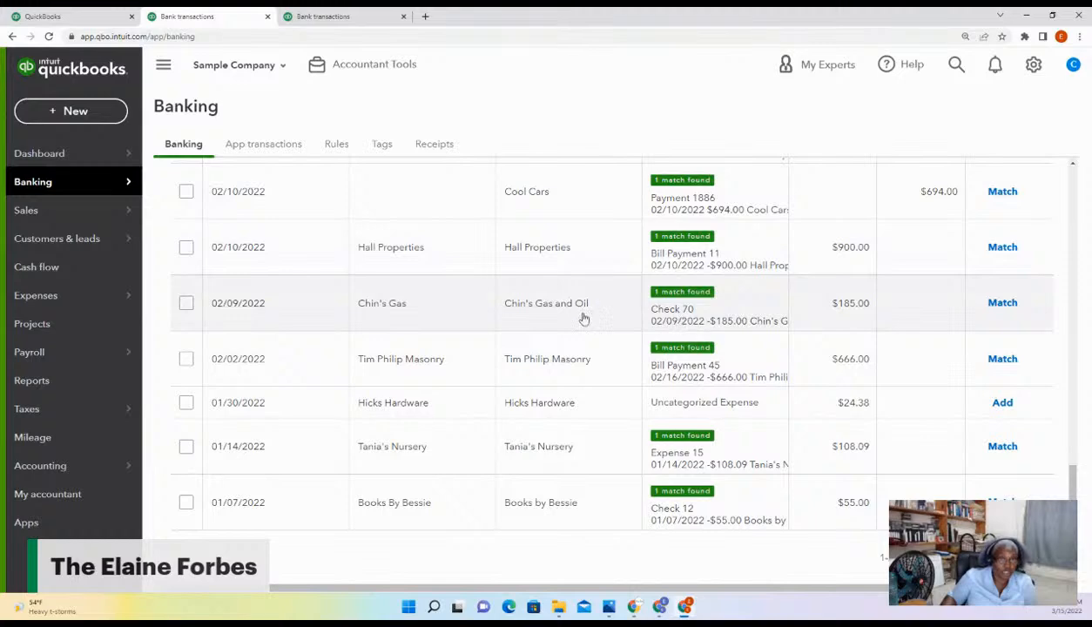
- Inspect the match or categorization details of the Chin's Gas, Hicks Hardware and 02/02/2022 masonry bank transactions
{"action": "left_click", "coordinate": [459, 303]}
{"action": "scroll", "coordinate": [459, 304], "scroll_direction": "down", "scroll_amount": 2}
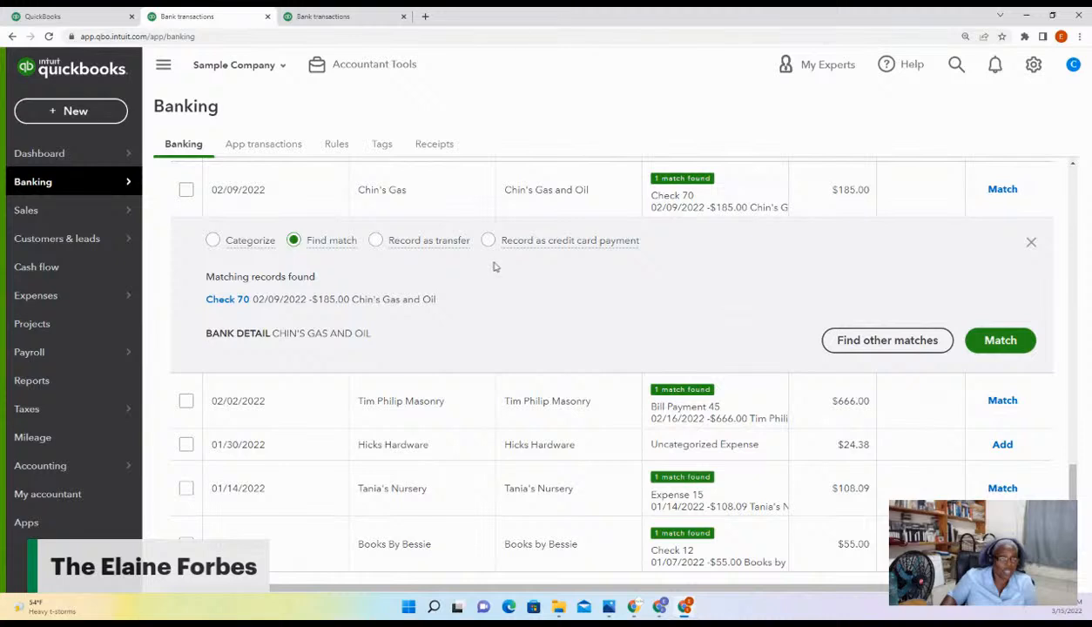
{"action": "scroll", "coordinate": [554, 295], "scroll_direction": "down", "scroll_amount": 1}
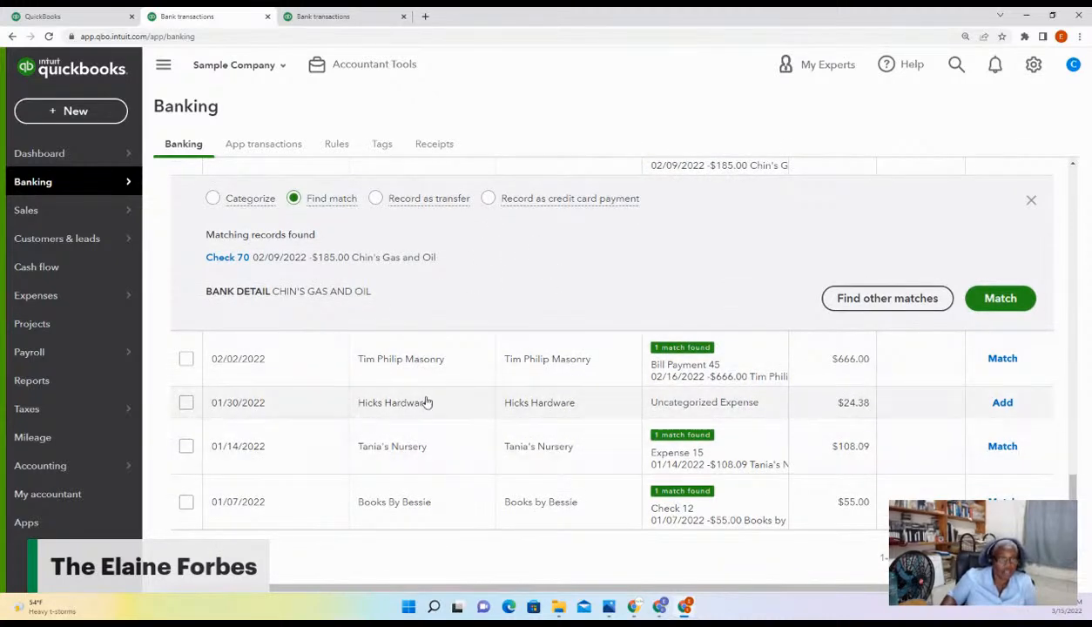
{"action": "left_click", "coordinate": [461, 402]}
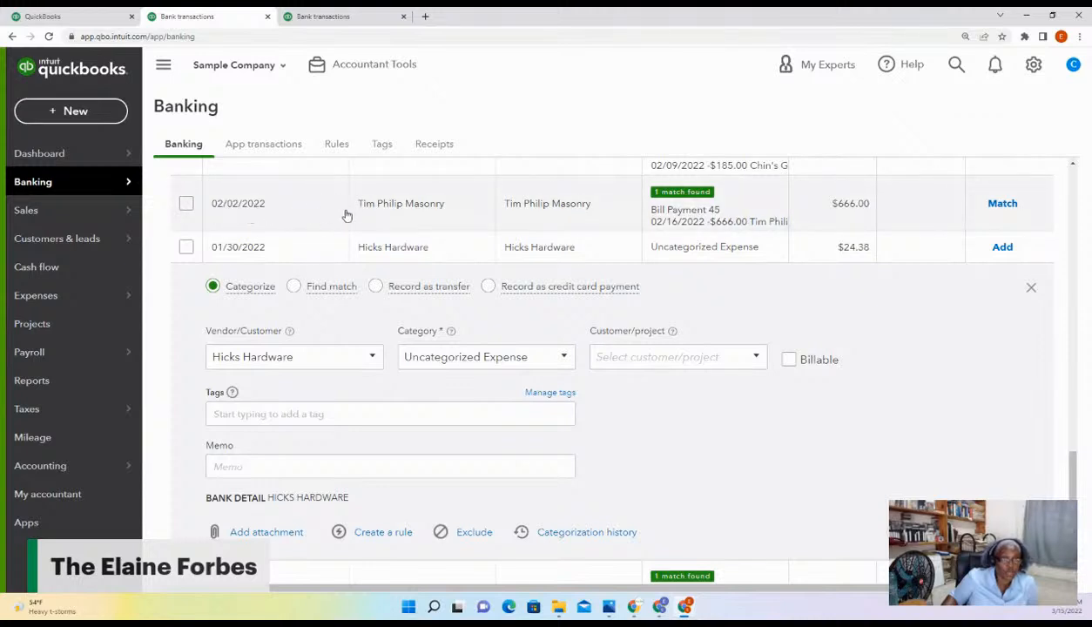
{"action": "left_click", "coordinate": [607, 207]}
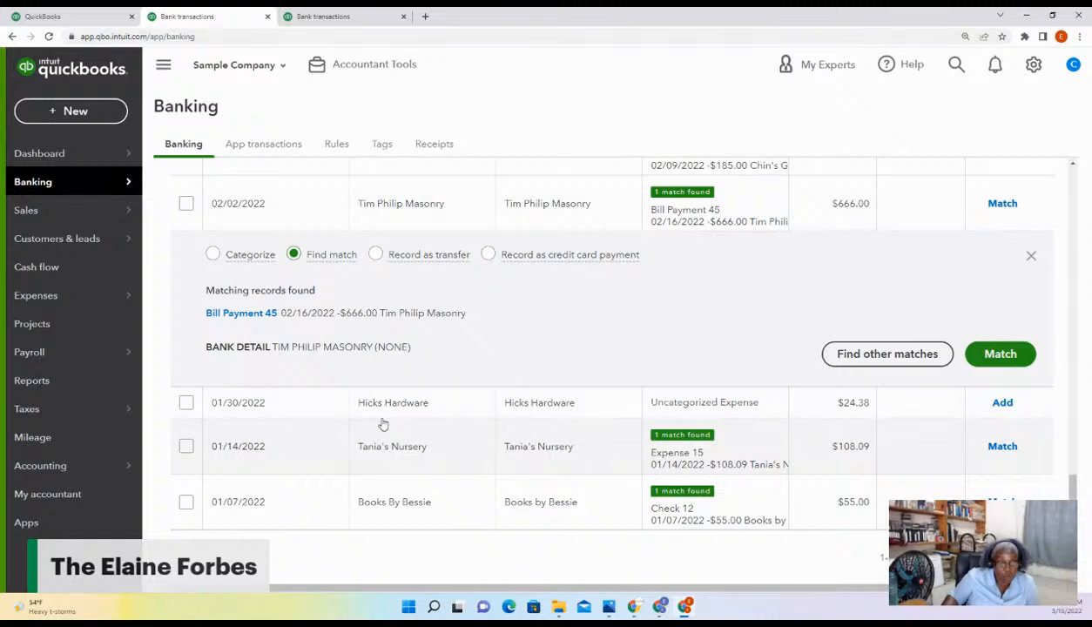
- Expand the 01/30/2022 Hicks Hardware bank transaction and attach the Otter.ai March 2022 receipt file to it
{"action": "left_click", "coordinate": [318, 408]}
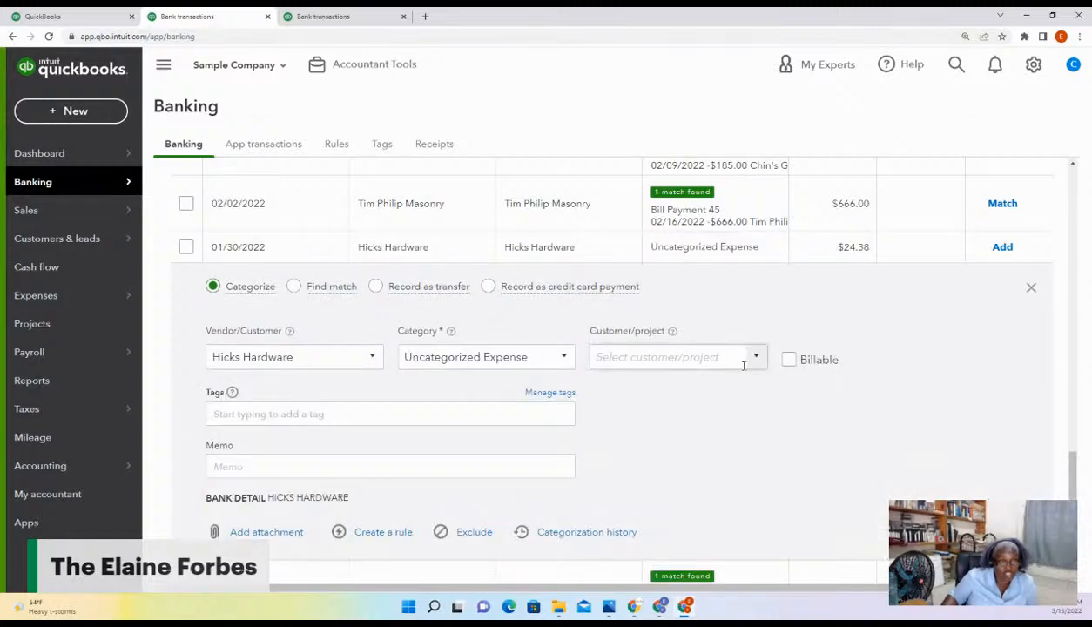
{"action": "scroll", "coordinate": [756, 374], "scroll_direction": "down", "scroll_amount": 2}
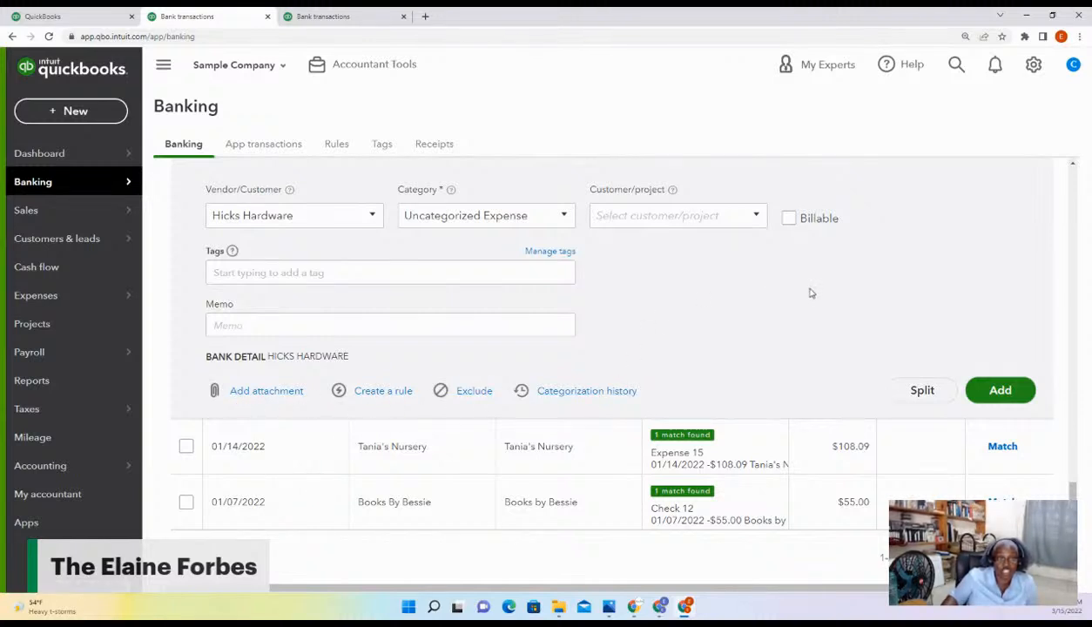
{"action": "scroll", "coordinate": [811, 293], "scroll_direction": "up", "scroll_amount": 1}
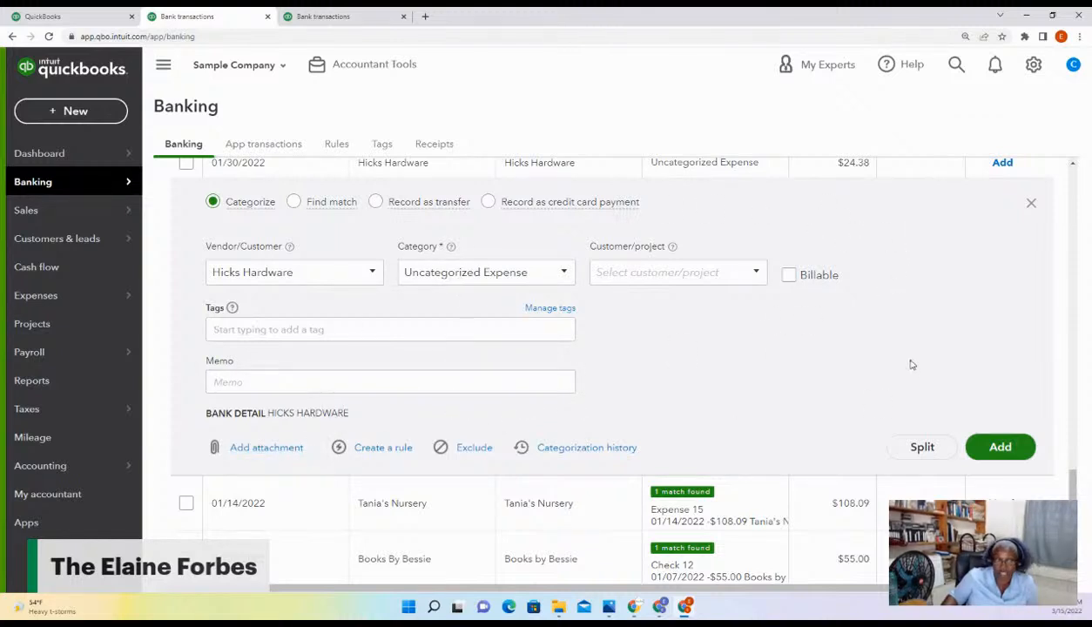
{"action": "left_click", "coordinate": [266, 451]}
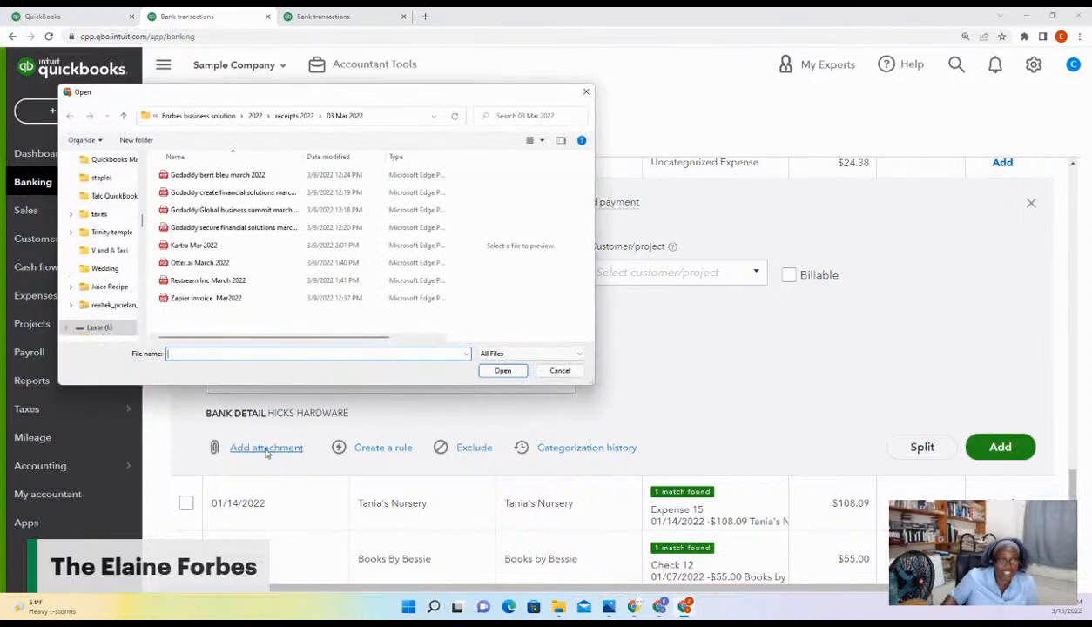
{"action": "left_click", "coordinate": [230, 264]}
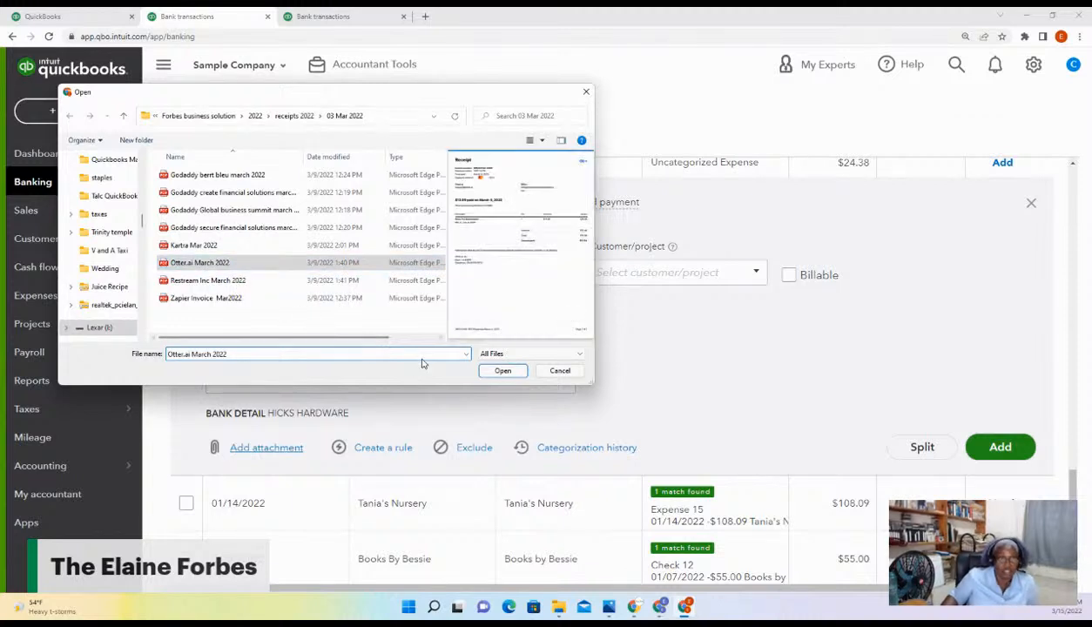
{"action": "left_click", "coordinate": [506, 372]}
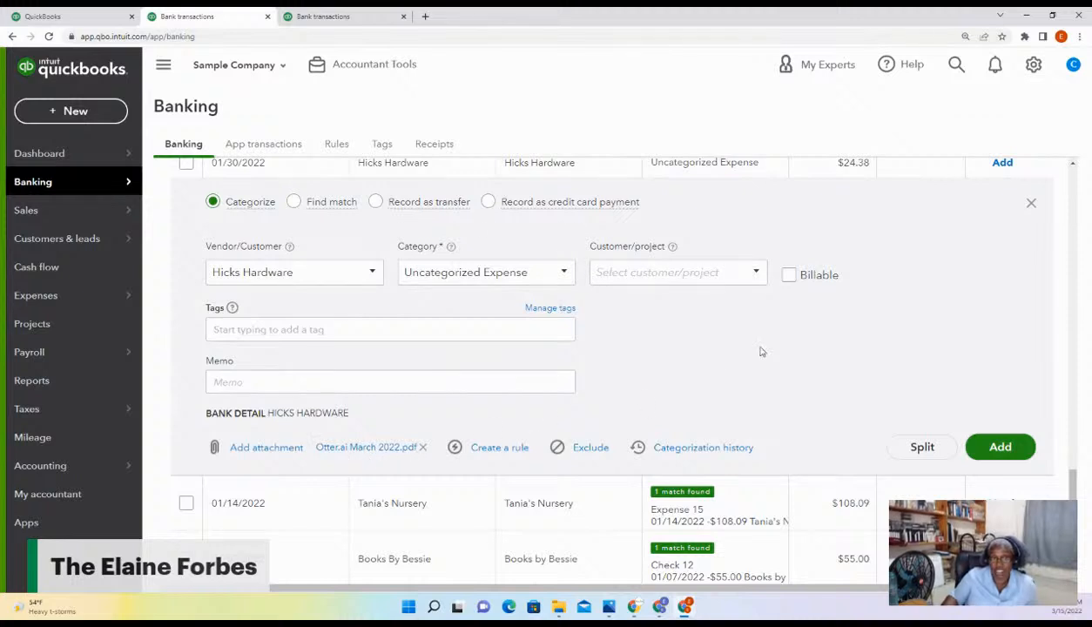
- Categorize the Hicks Hardware transaction as Building Repairs under Maintenance and Repair, and add it to the books
{"action": "left_click", "coordinate": [566, 272]}
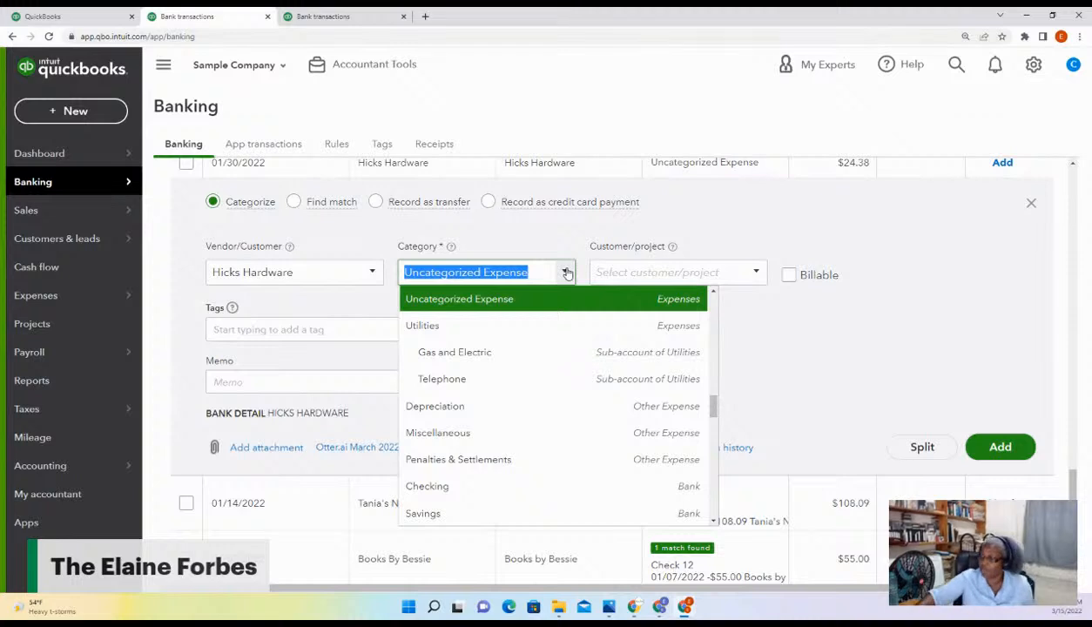
{"action": "type", "text": "rep"}
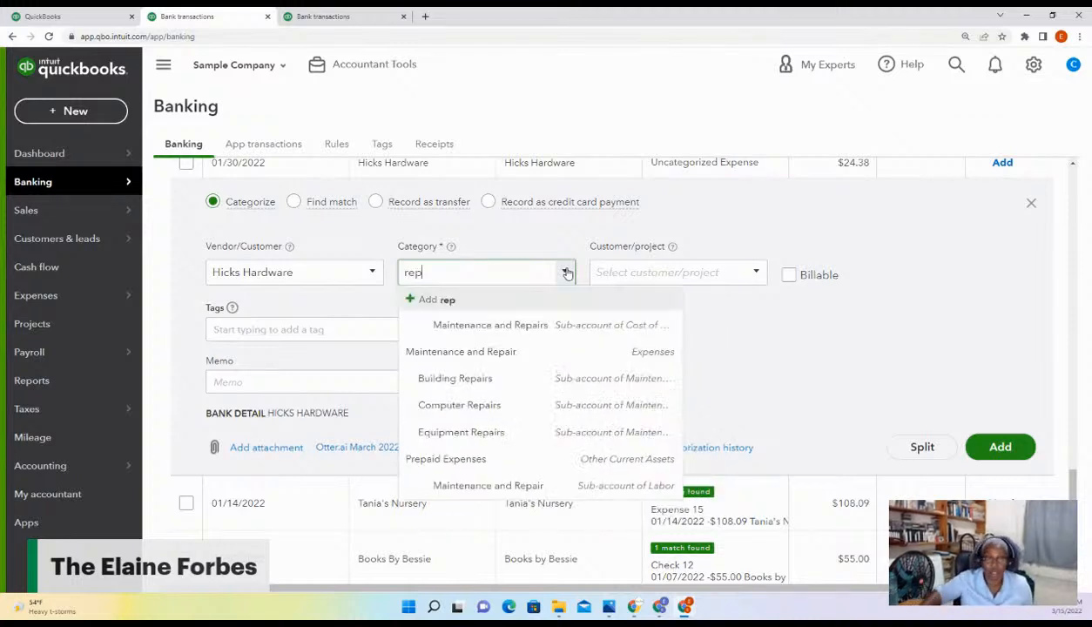
{"action": "left_click", "coordinate": [484, 381]}
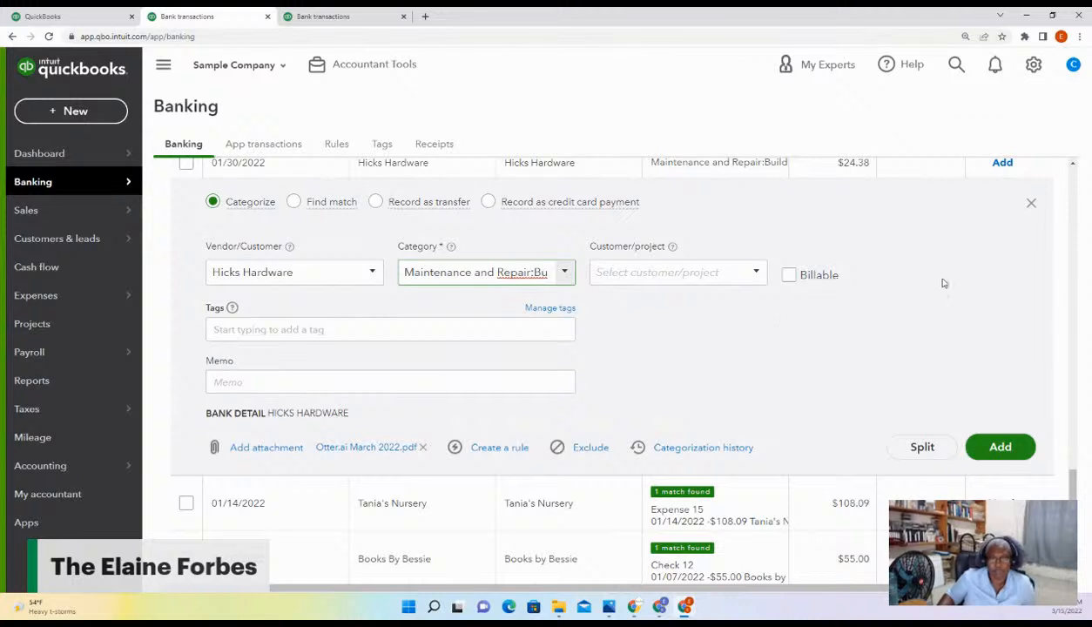
{"action": "left_click", "coordinate": [1001, 448]}
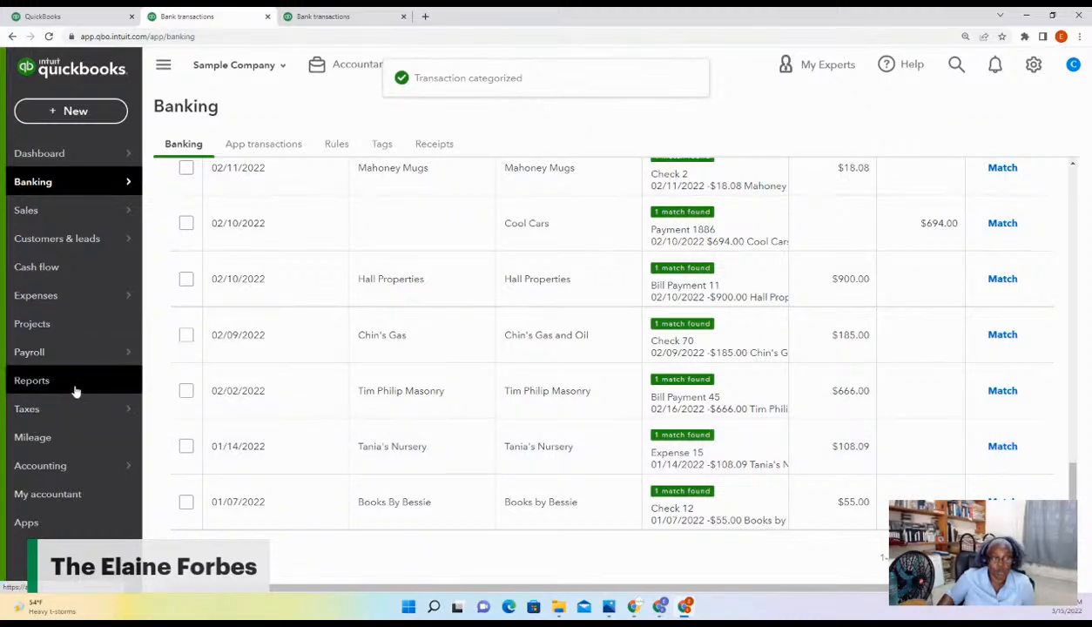
- Open the Expenses by Vendor Summary report again and view the transactions behind the Hicks Hardware total
{"action": "left_click", "coordinate": [64, 384]}
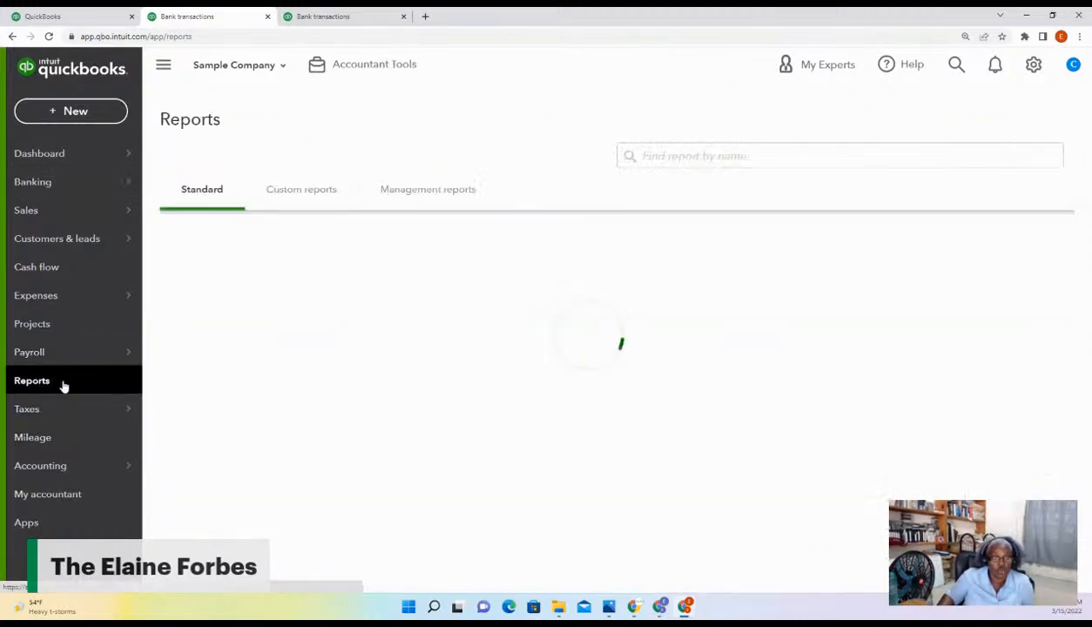
{"action": "scroll", "coordinate": [685, 415], "scroll_direction": "down", "scroll_amount": 10}
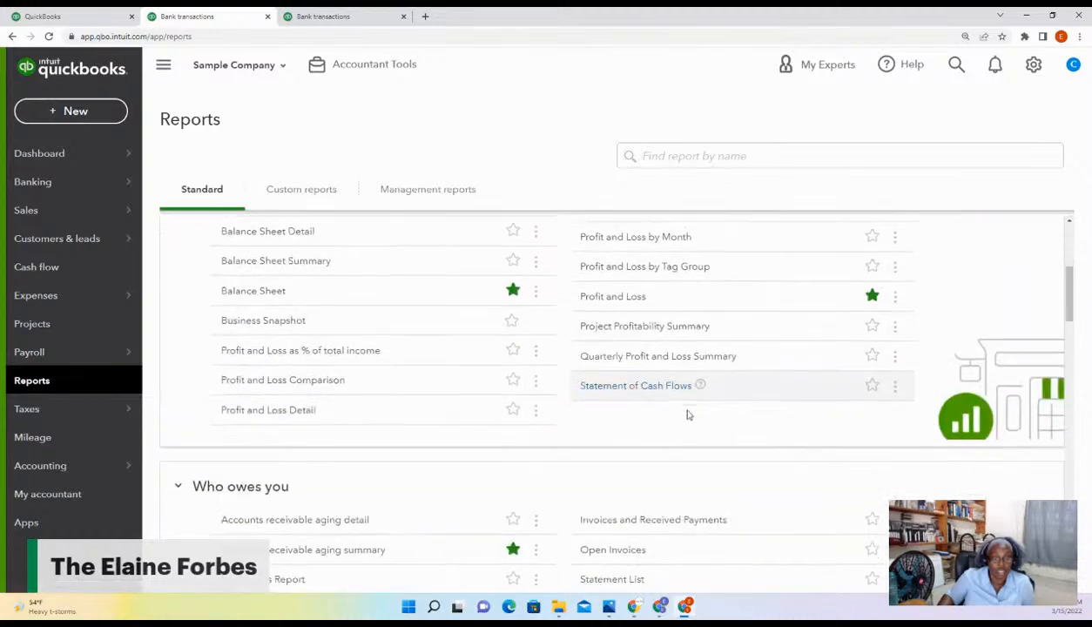
{"action": "scroll", "coordinate": [688, 422], "scroll_direction": "down", "scroll_amount": 1}
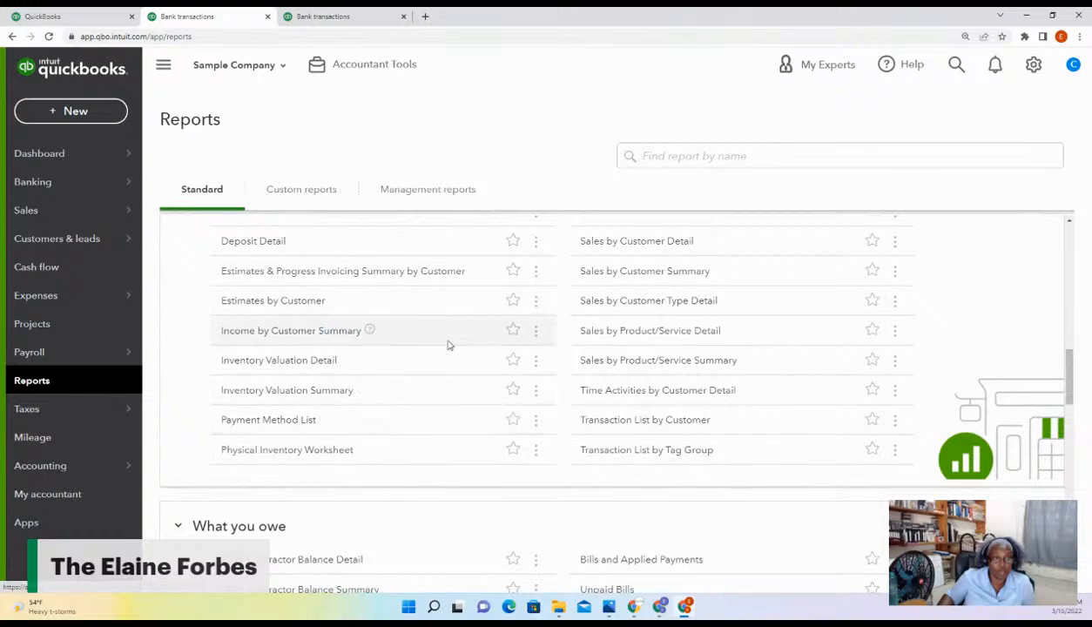
{"action": "scroll", "coordinate": [494, 385], "scroll_direction": "up", "scroll_amount": 5}
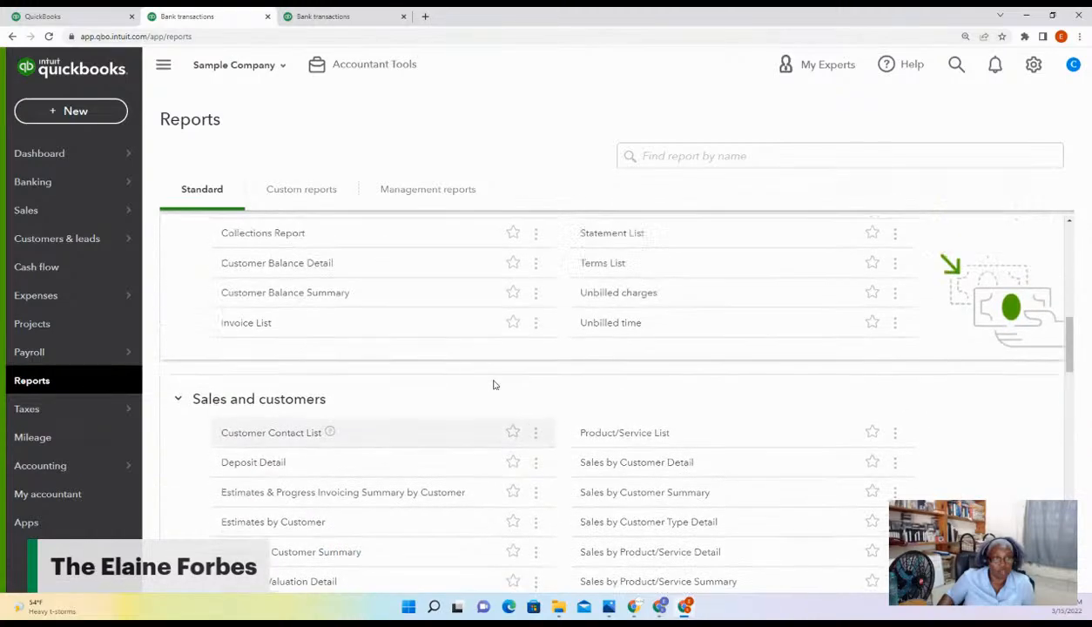
{"action": "scroll", "coordinate": [493, 385], "scroll_direction": "down", "scroll_amount": 8}
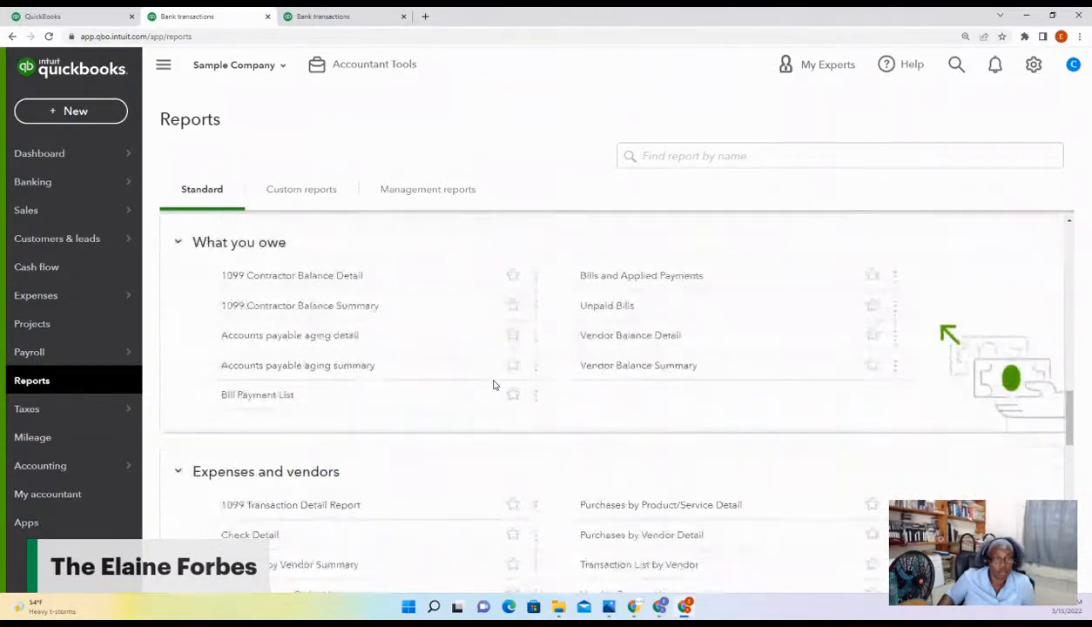
{"action": "scroll", "coordinate": [493, 385], "scroll_direction": "down", "scroll_amount": 3}
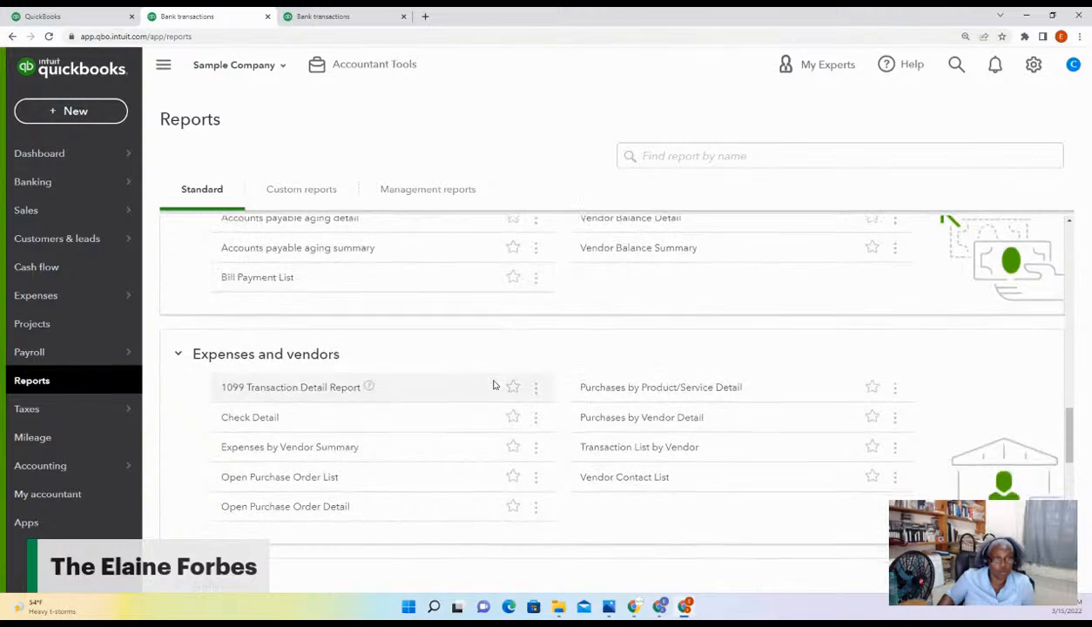
{"action": "left_click", "coordinate": [315, 339]}
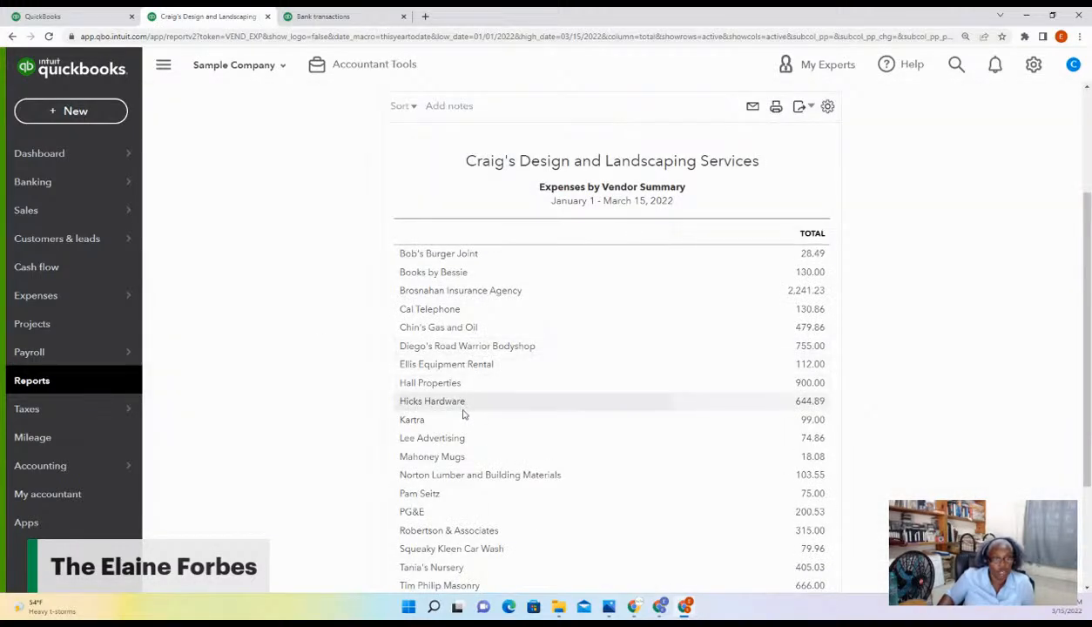
{"action": "left_click", "coordinate": [810, 402]}
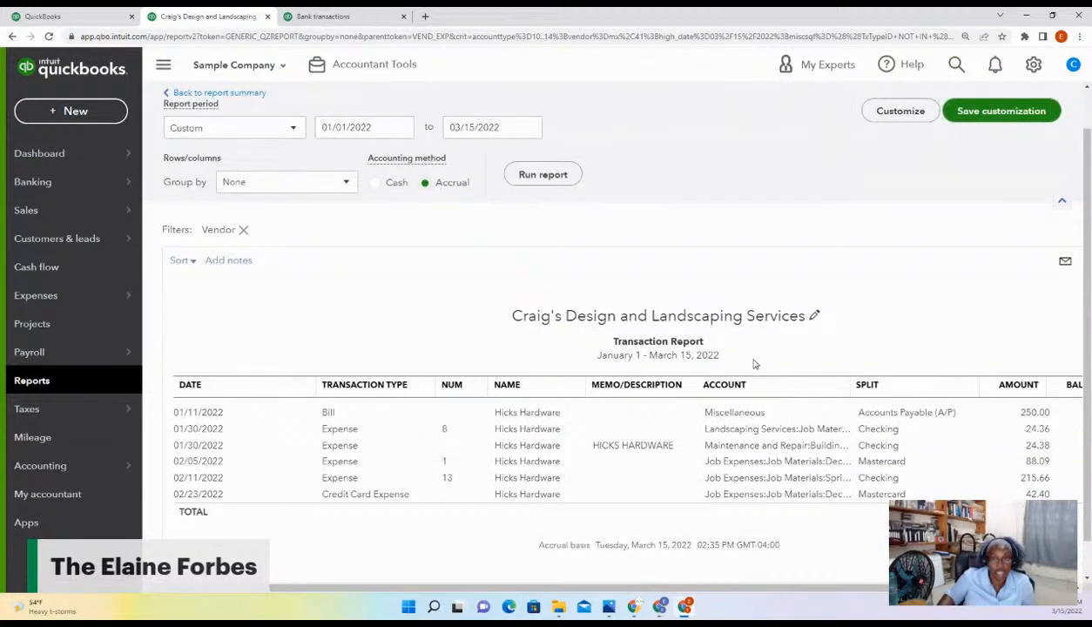
- Open the 02/23/2022 Hicks Hardware credit card expense from the report, check its category and attachment details, and close it
{"action": "scroll", "coordinate": [755, 364], "scroll_direction": "down", "scroll_amount": 1}
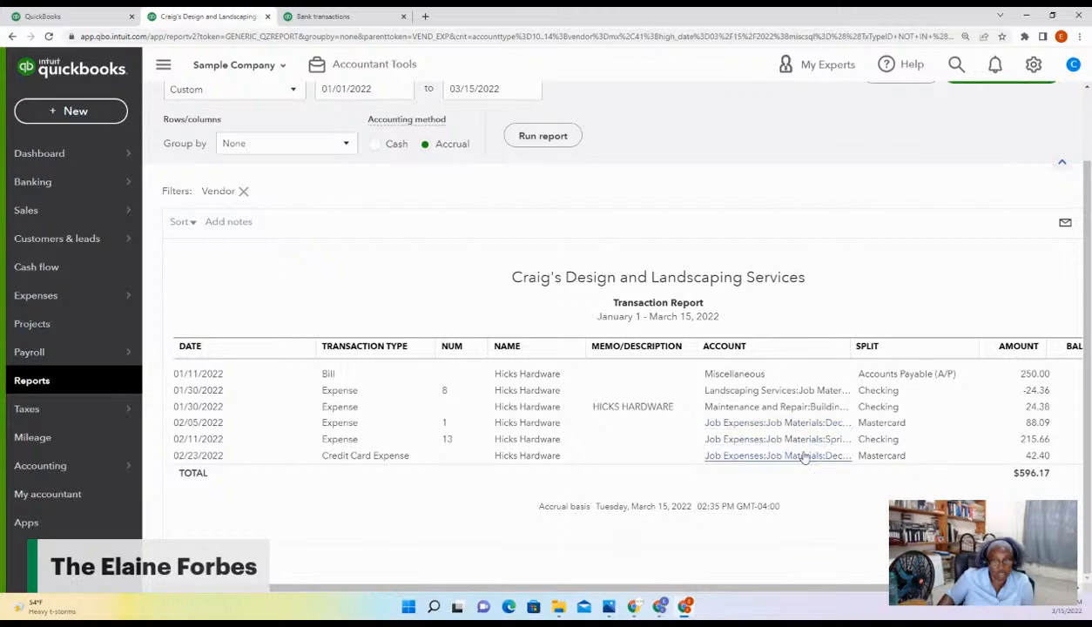
{"action": "left_click", "coordinate": [1038, 457]}
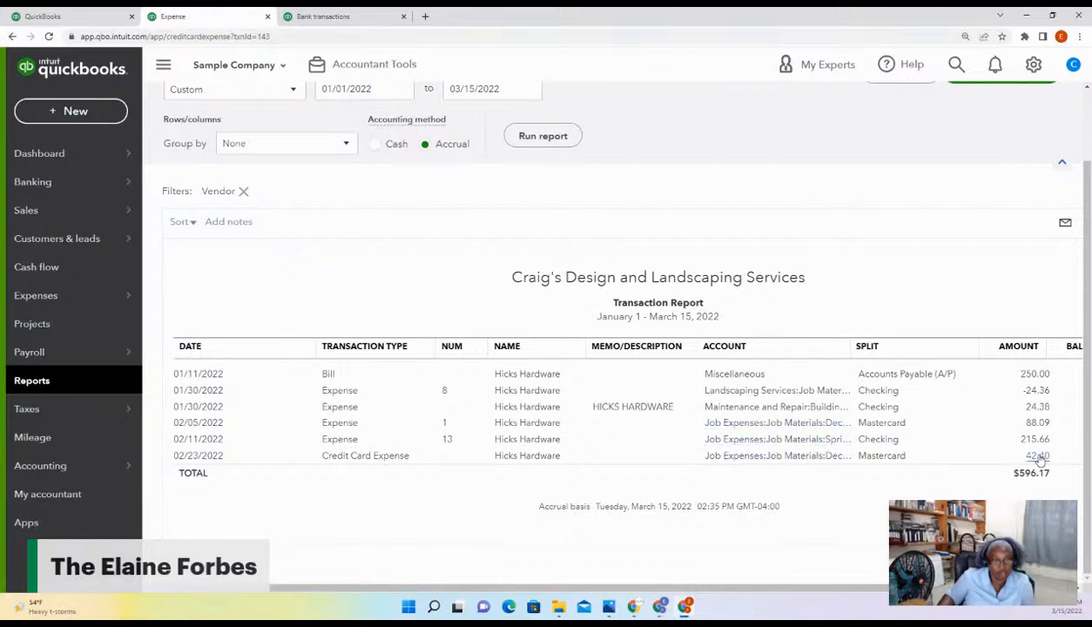
{"action": "scroll", "coordinate": [624, 434], "scroll_direction": "down", "scroll_amount": 3}
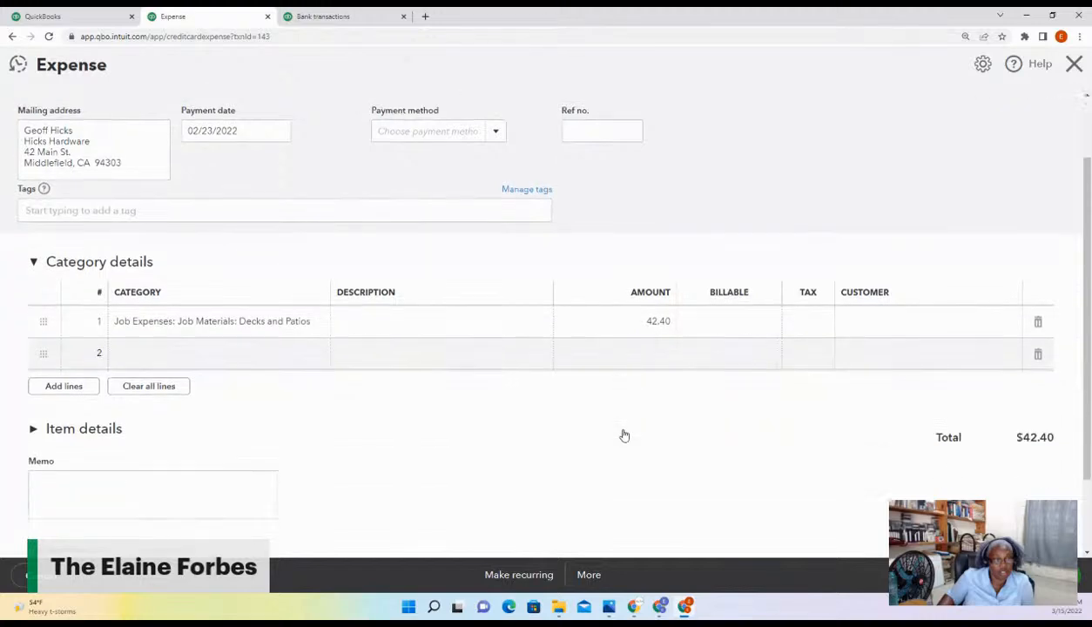
{"action": "scroll", "coordinate": [597, 368], "scroll_direction": "up", "scroll_amount": 1}
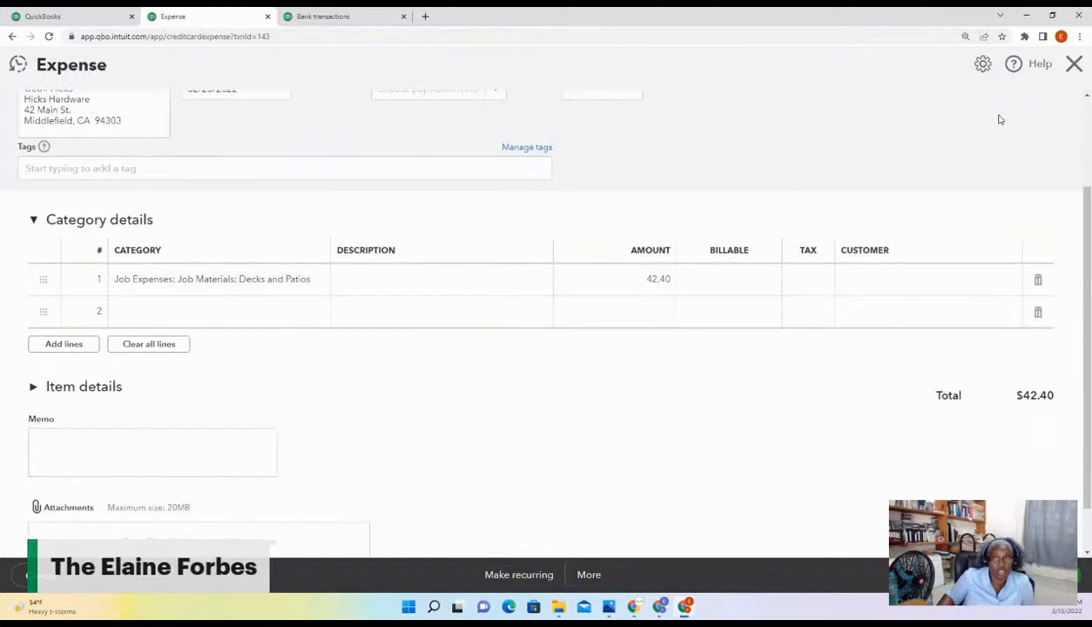
{"action": "left_click", "coordinate": [1074, 64]}
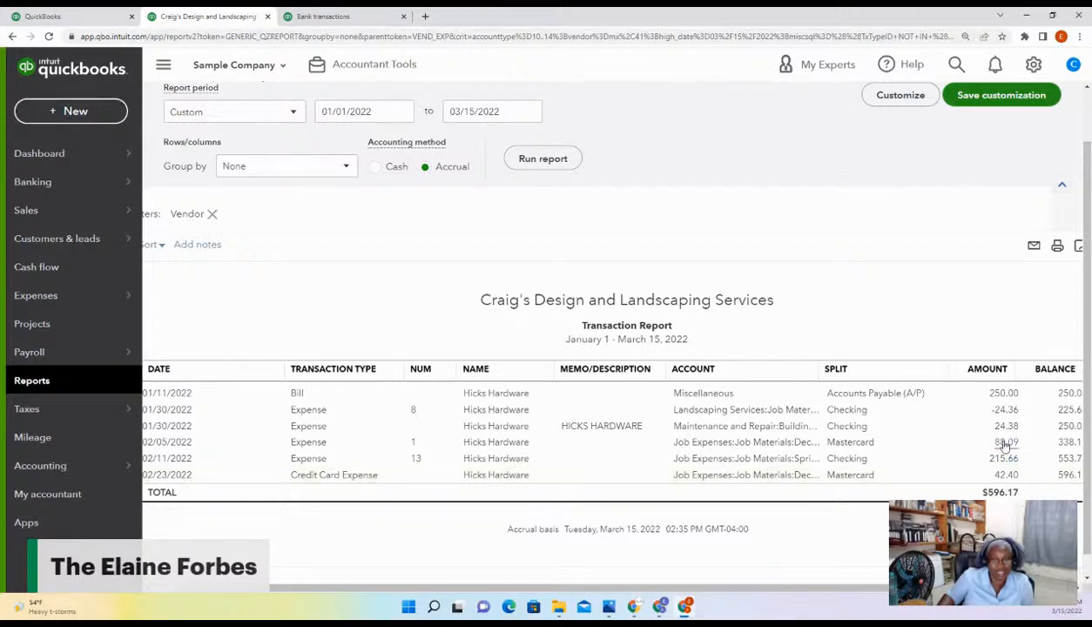
- Open the 02/05/2022 Hicks Hardware expense from the report, check it for an attached receipt, and close it
{"action": "left_click", "coordinate": [1004, 443]}
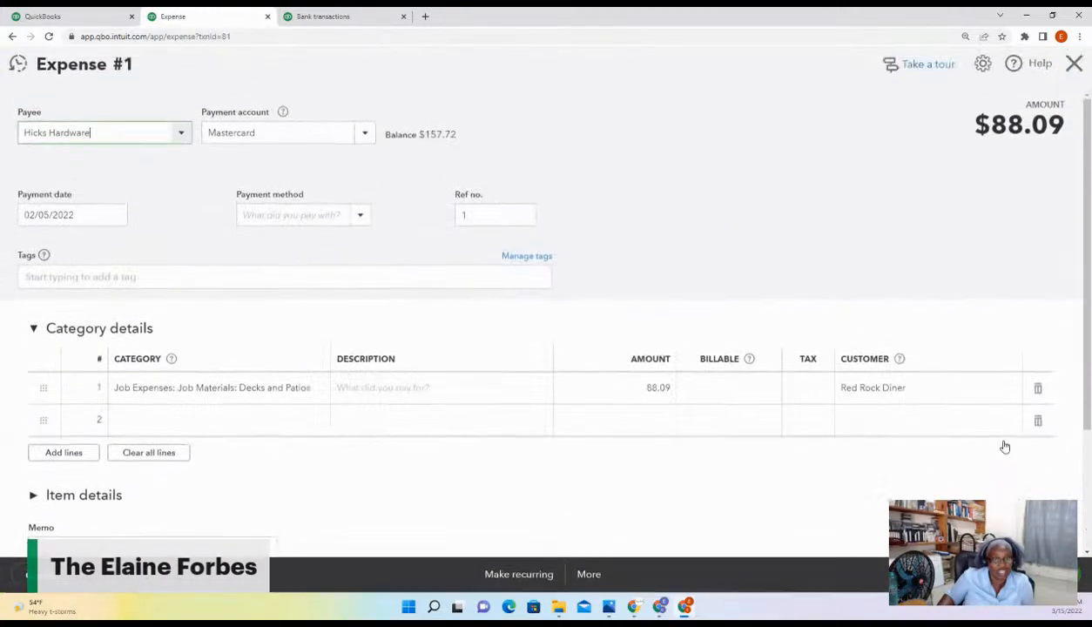
{"action": "scroll", "coordinate": [634, 409], "scroll_direction": "down", "scroll_amount": 2}
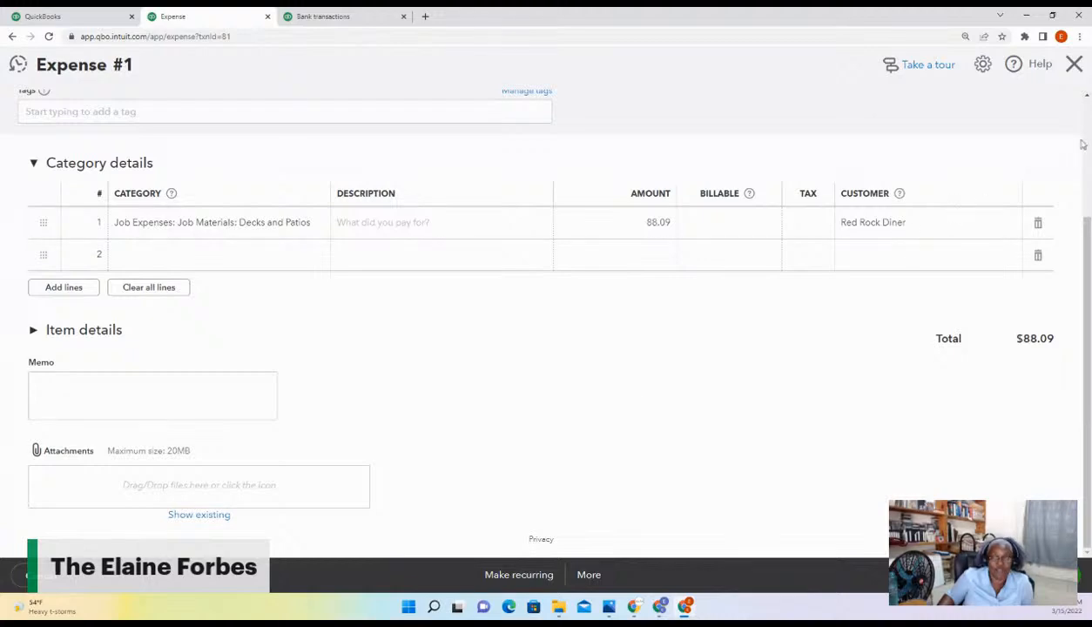
{"action": "left_click", "coordinate": [1074, 70]}
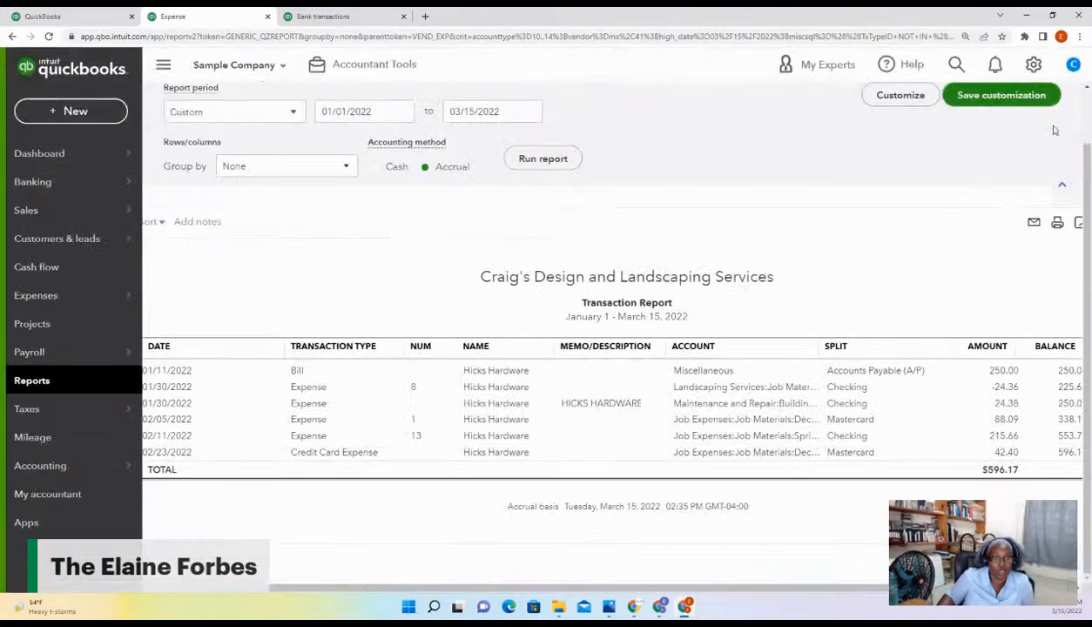
- Return to the Expenses by Vendor Summary report and review the vendor totals
{"action": "scroll", "coordinate": [223, 157], "scroll_direction": "up", "scroll_amount": 1}
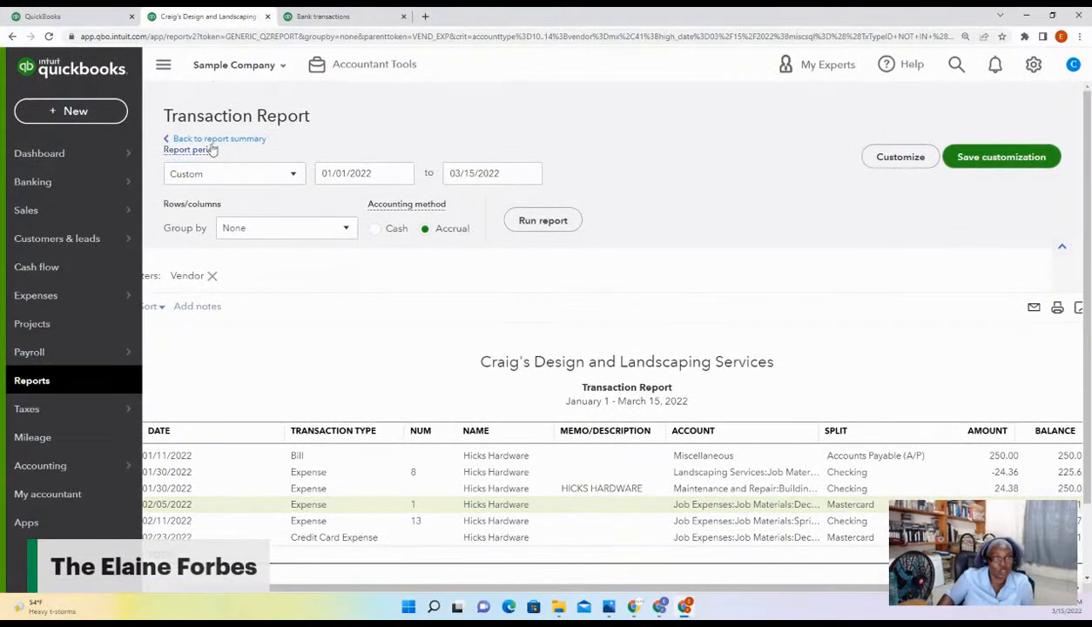
{"action": "left_click", "coordinate": [212, 140]}
{"action": "scroll", "coordinate": [656, 262], "scroll_direction": "down", "scroll_amount": 4}
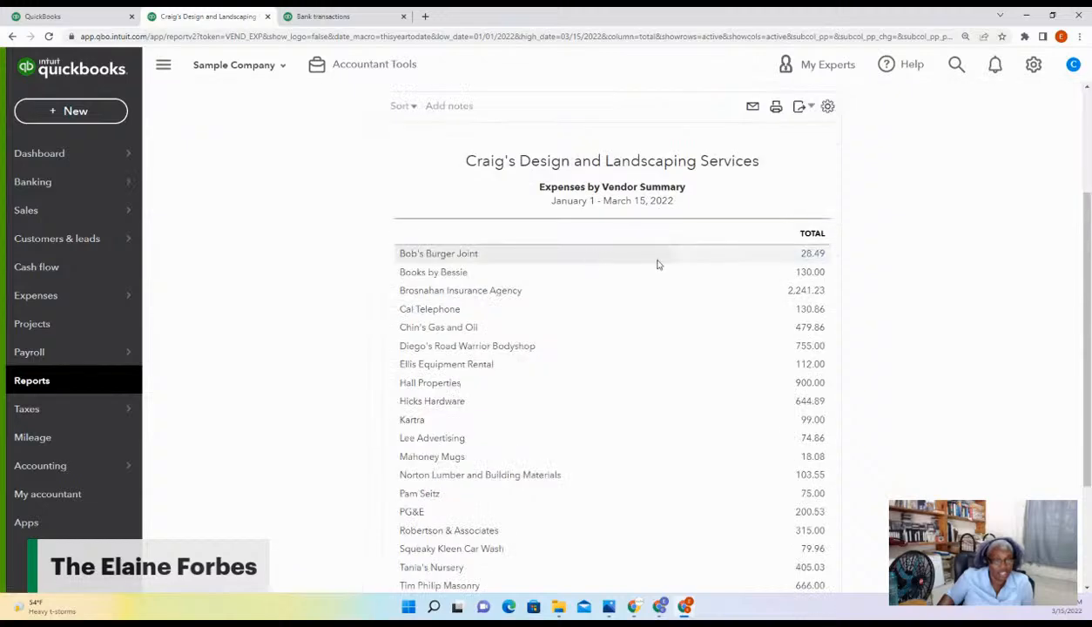
{"action": "scroll", "coordinate": [629, 253], "scroll_direction": "up", "scroll_amount": 4}
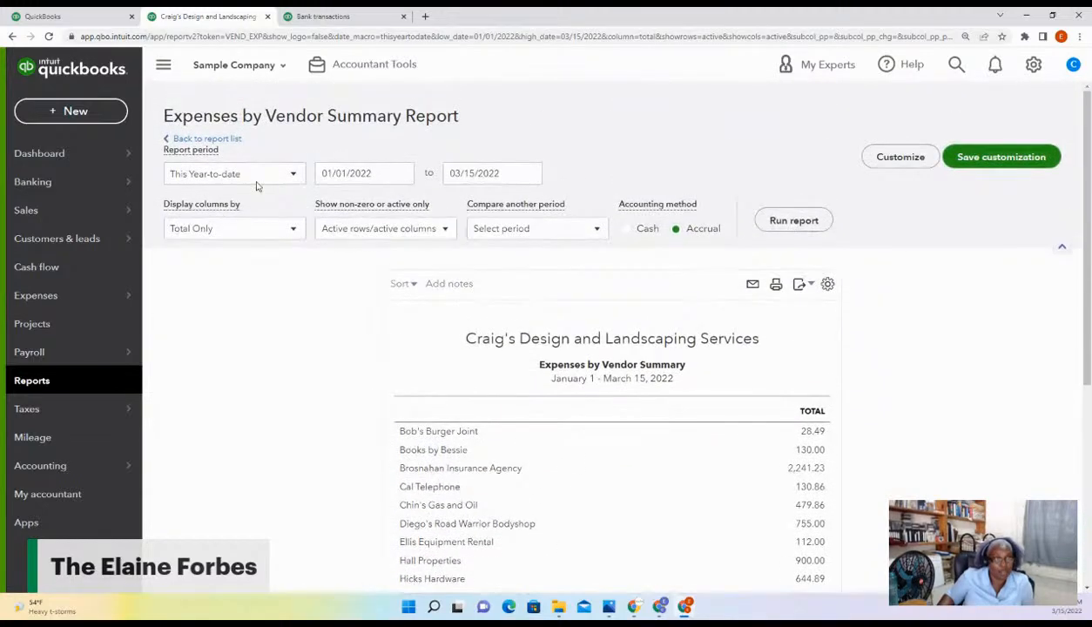
- Go back to the report list and open the Recent Transactions report for accountants
{"action": "left_click", "coordinate": [207, 138]}
{"action": "scroll", "coordinate": [767, 310], "scroll_direction": "down", "scroll_amount": 10}
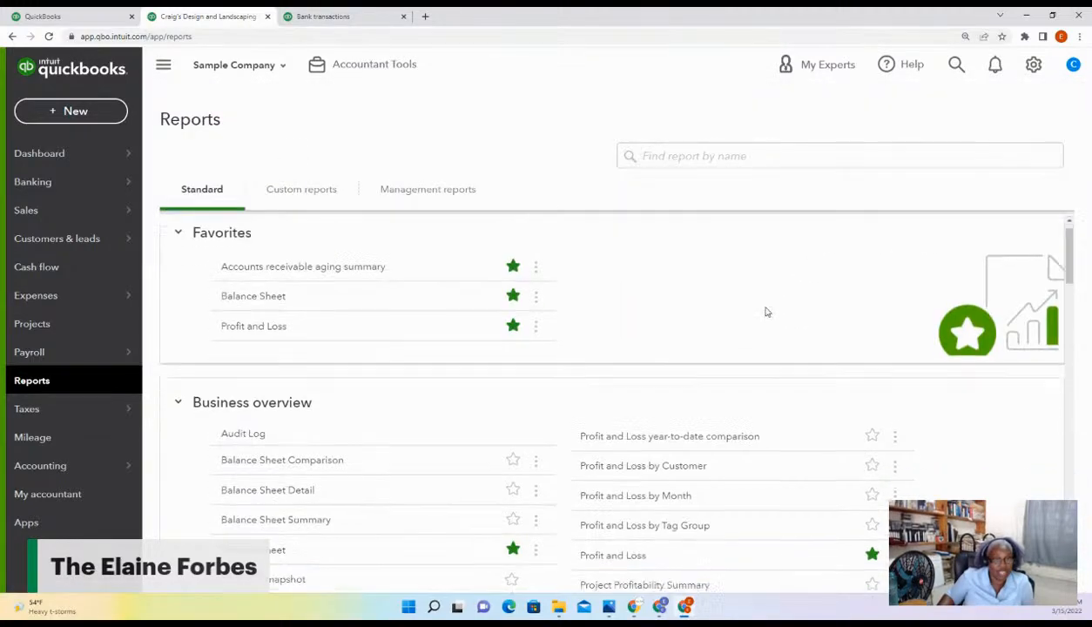
{"action": "scroll", "coordinate": [767, 312], "scroll_direction": "down", "scroll_amount": 8}
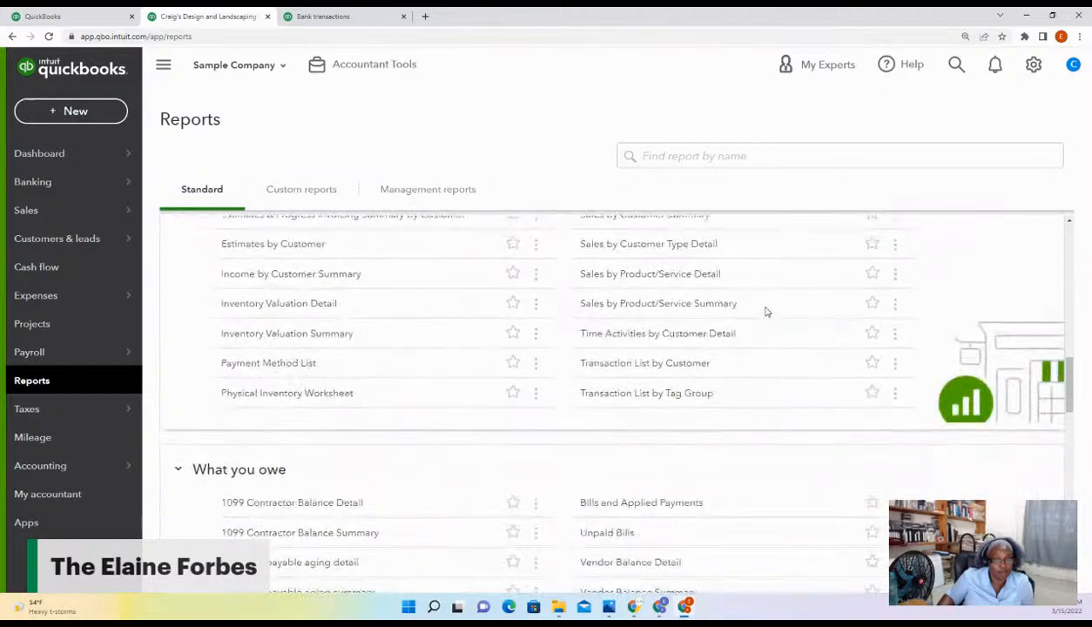
{"action": "scroll", "coordinate": [766, 311], "scroll_direction": "down", "scroll_amount": 2}
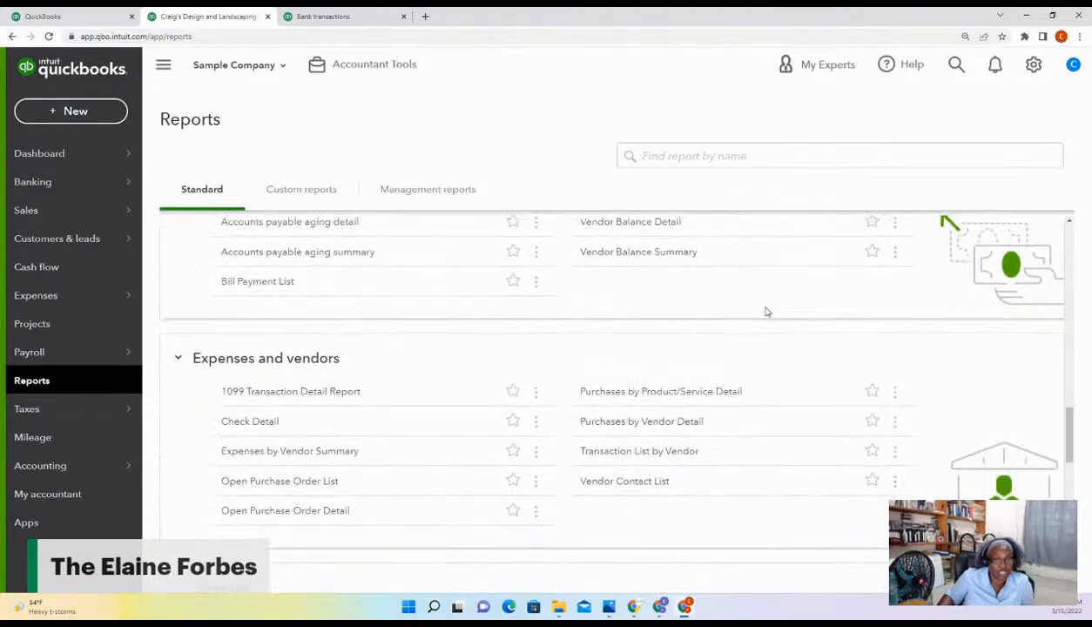
{"action": "scroll", "coordinate": [766, 311], "scroll_direction": "down", "scroll_amount": 8}
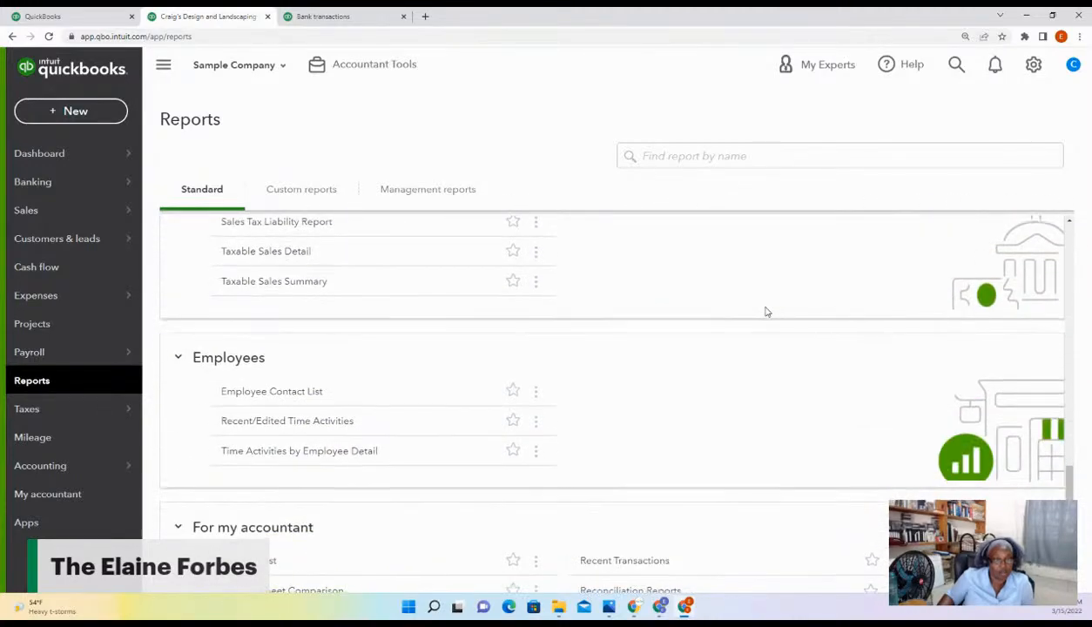
{"action": "left_click", "coordinate": [627, 336]}
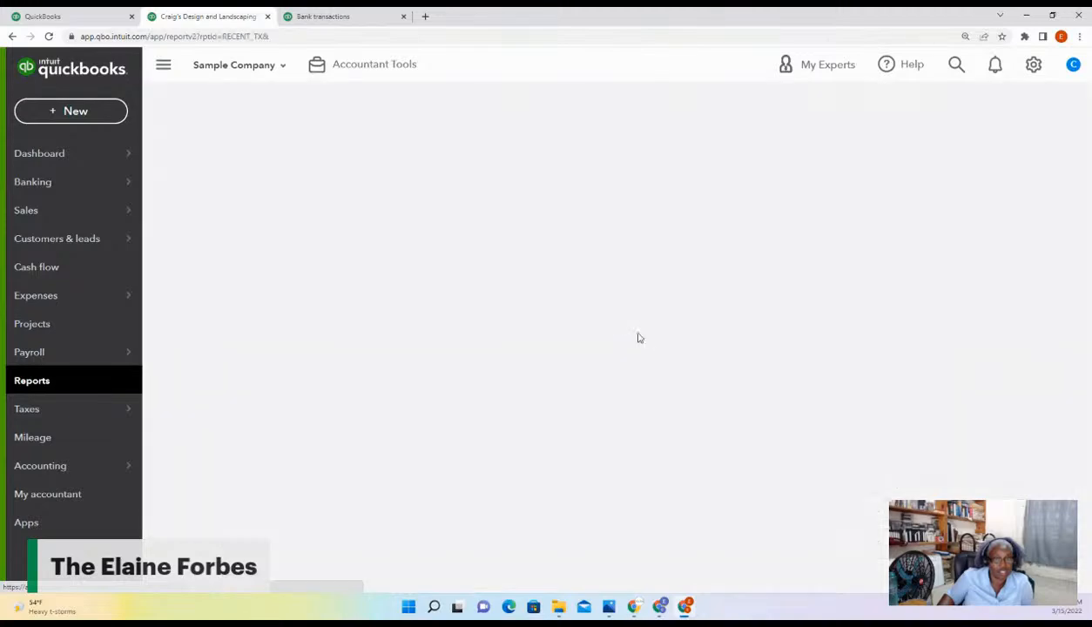
{"action": "scroll", "coordinate": [727, 307], "scroll_direction": "down", "scroll_amount": 1}
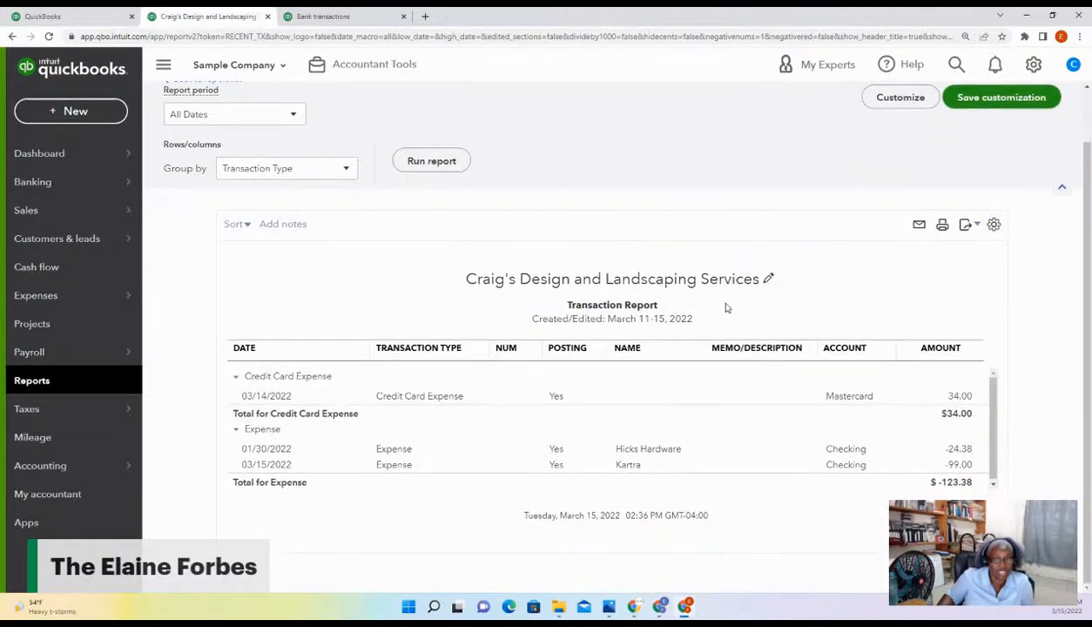
- Open the 01/30/2022 Hicks Hardware expense and view its attached Otter.ai March 2022 receipt, returning to the expense
{"action": "left_click", "coordinate": [649, 451]}
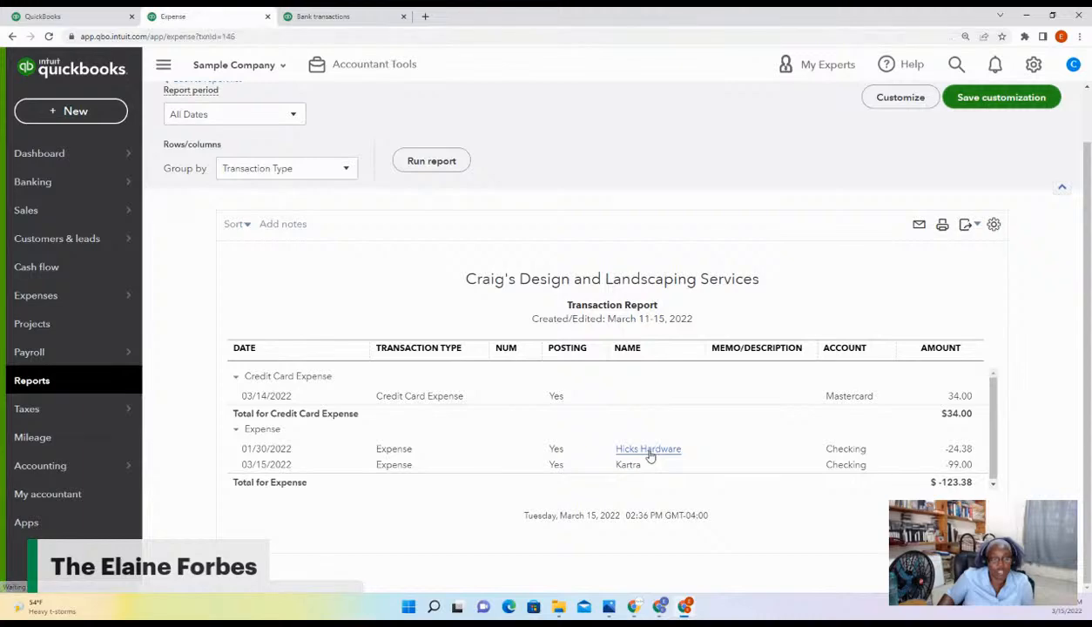
{"action": "scroll", "coordinate": [492, 314], "scroll_direction": "down", "scroll_amount": 3}
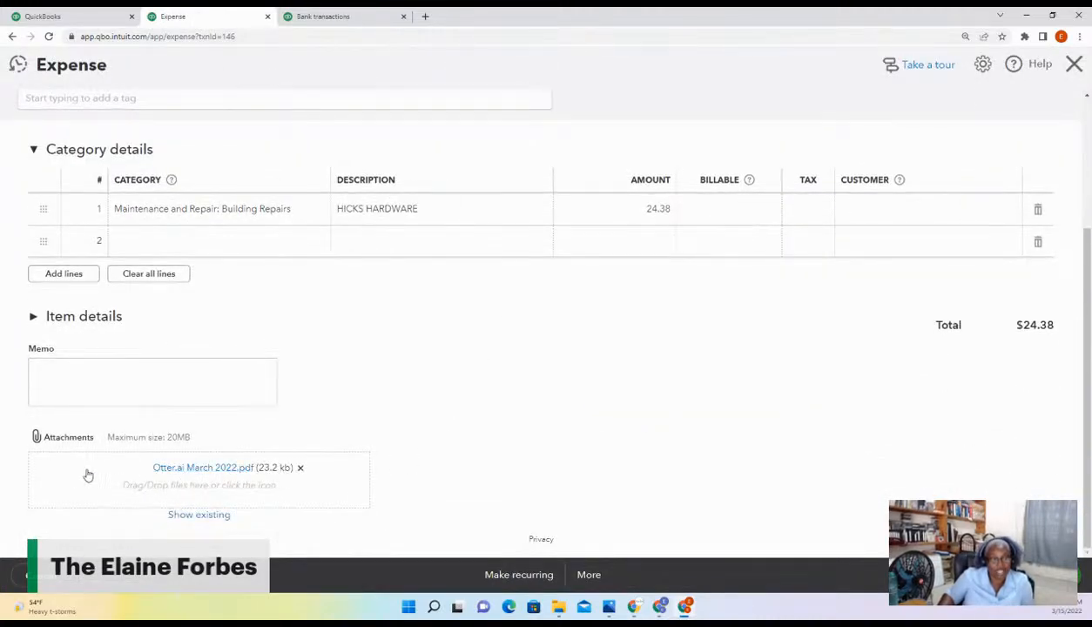
{"action": "left_click", "coordinate": [217, 470]}
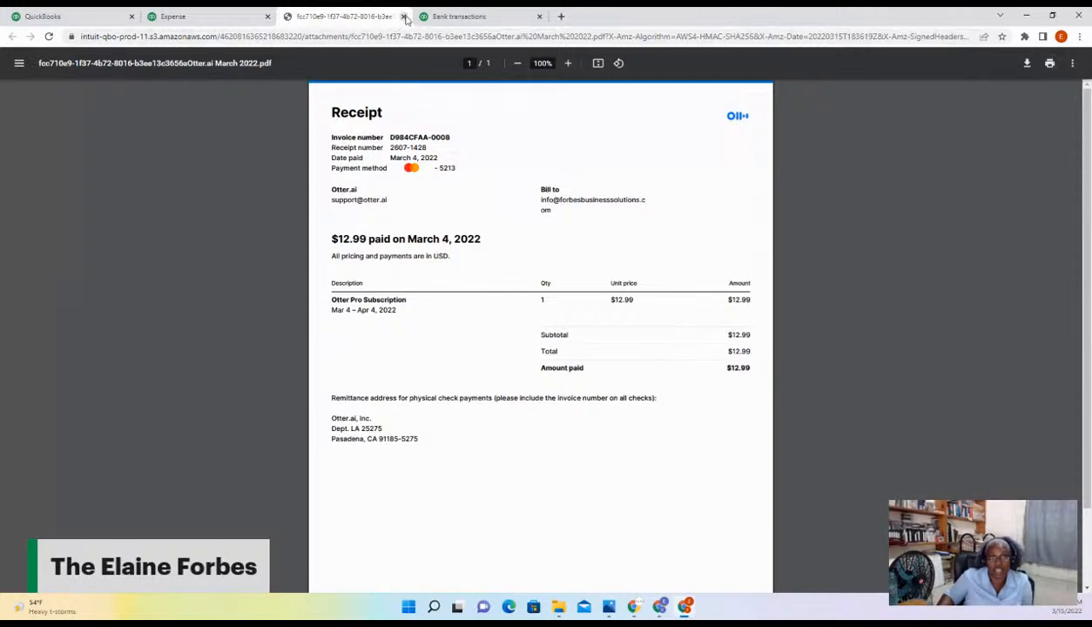
{"action": "left_click", "coordinate": [217, 18]}
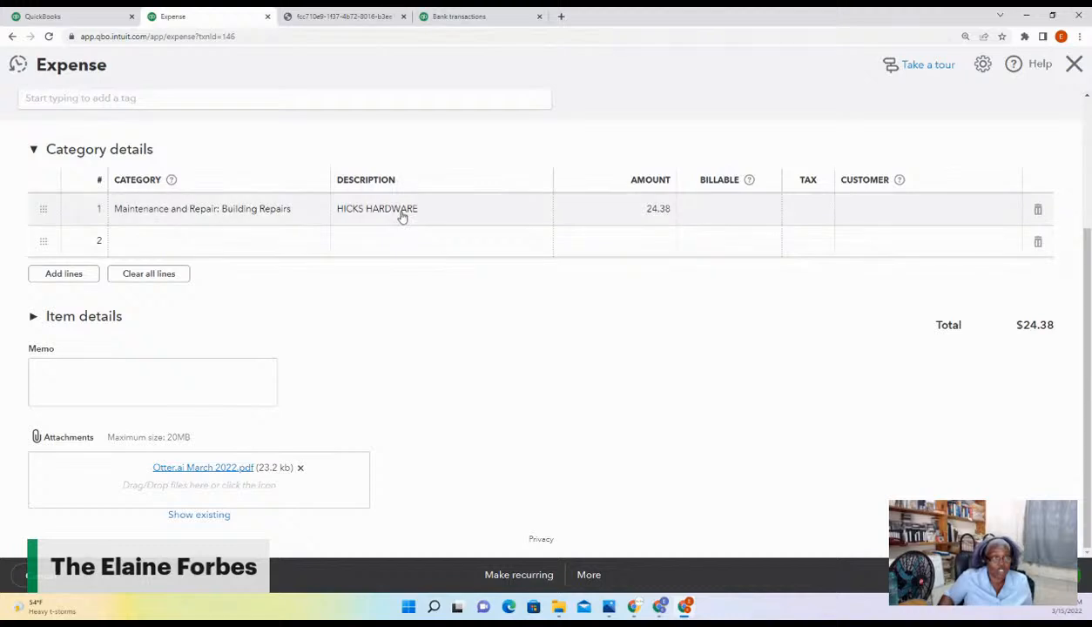
- Review the Hicks Hardware expense's payment, category and attachment details, and save and close the expense
{"action": "scroll", "coordinate": [302, 297], "scroll_direction": "up", "scroll_amount": 2}
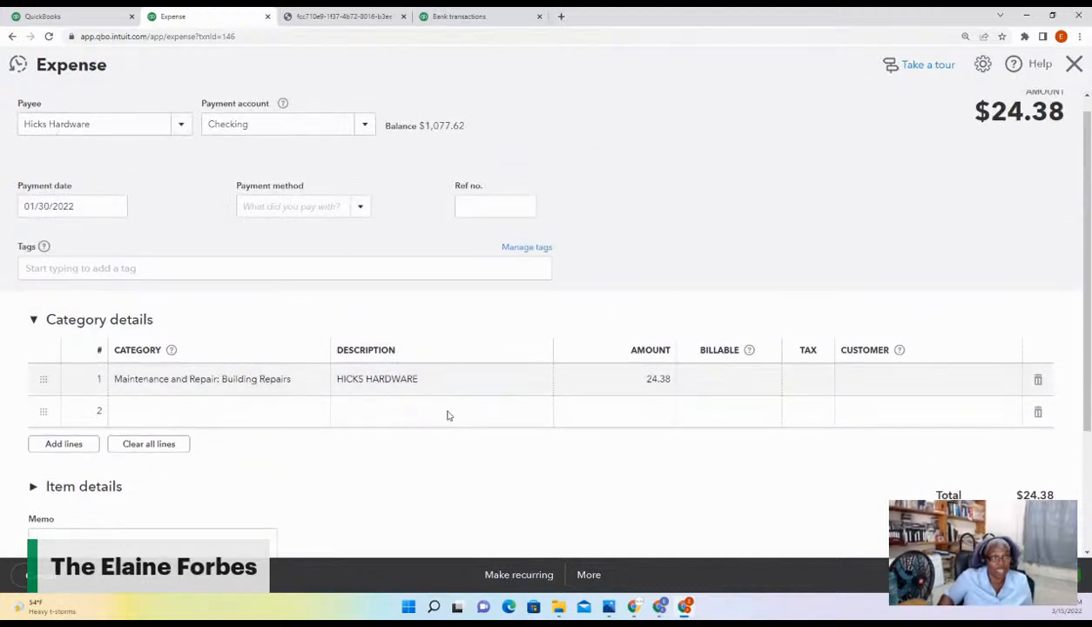
{"action": "scroll", "coordinate": [446, 415], "scroll_direction": "down", "scroll_amount": 2}
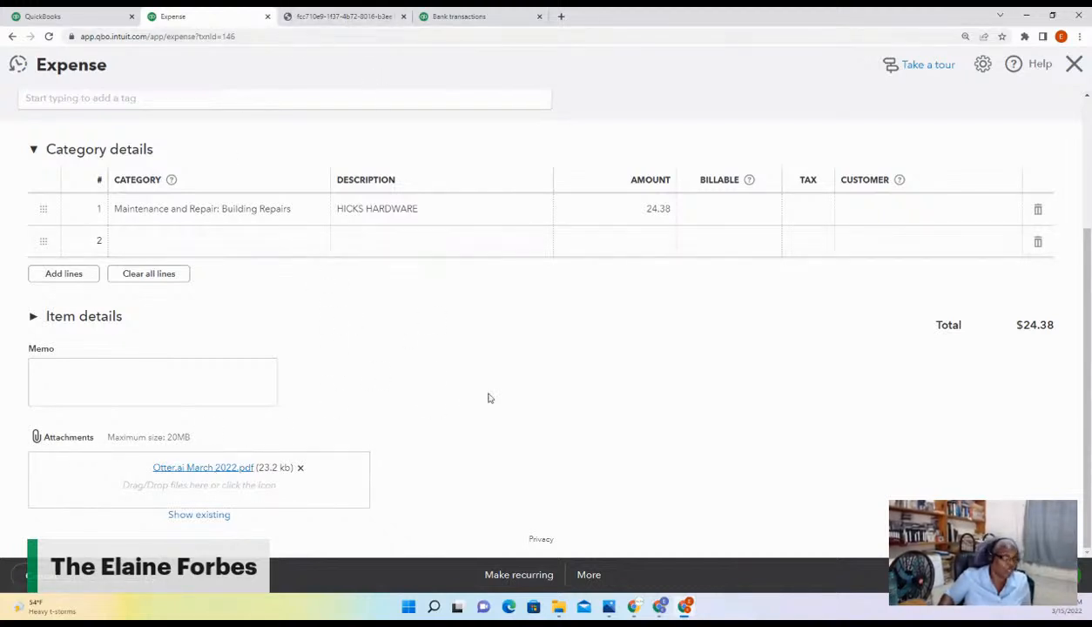
{"action": "scroll", "coordinate": [488, 398], "scroll_direction": "up", "scroll_amount": 2}
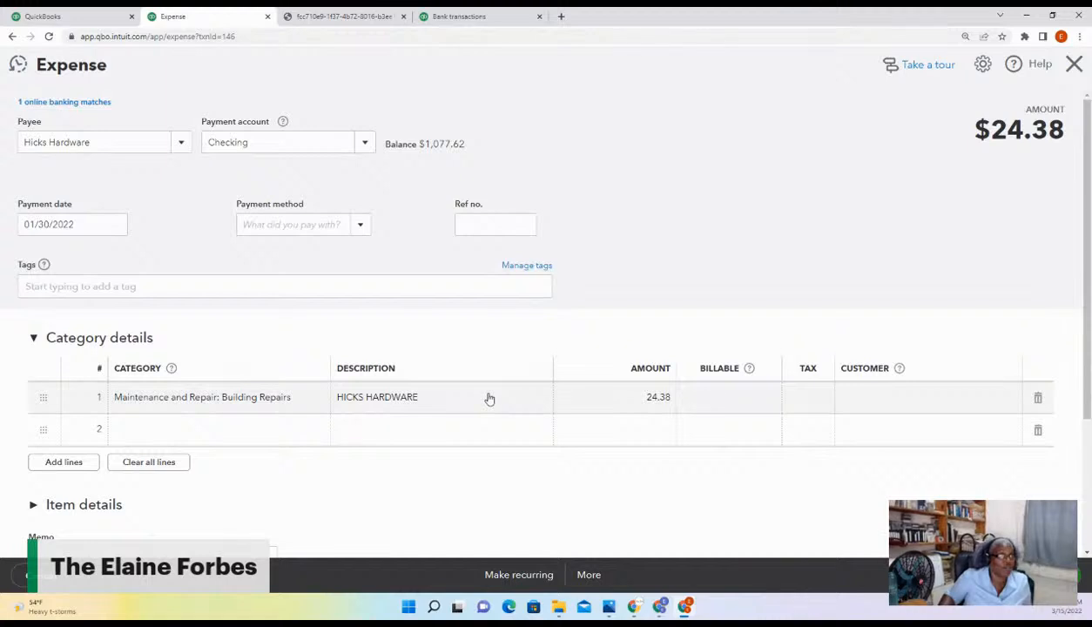
{"action": "scroll", "coordinate": [642, 454], "scroll_direction": "down", "scroll_amount": 1}
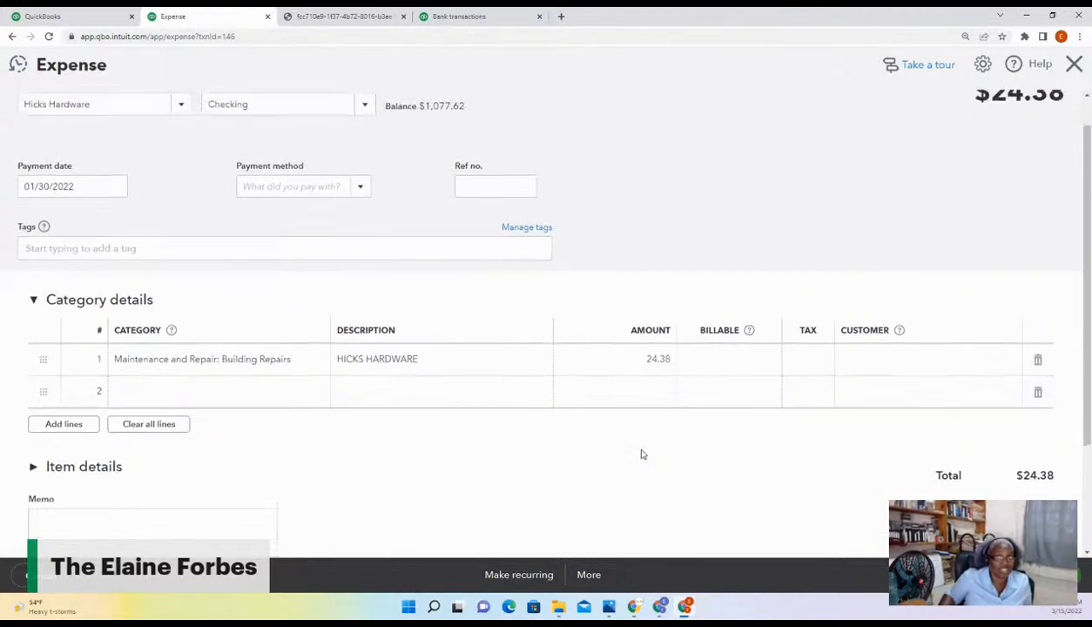
{"action": "scroll", "coordinate": [641, 453], "scroll_direction": "up", "scroll_amount": 1}
{"action": "scroll", "coordinate": [956, 475], "scroll_direction": "down", "scroll_amount": 1}
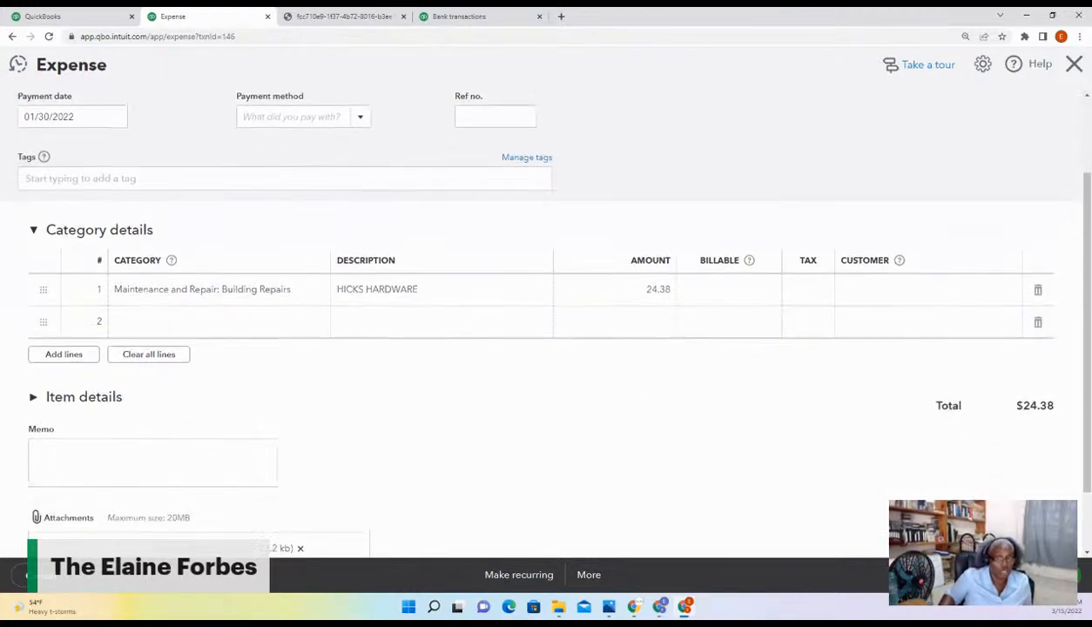
{"action": "left_click", "coordinate": [1010, 575]}
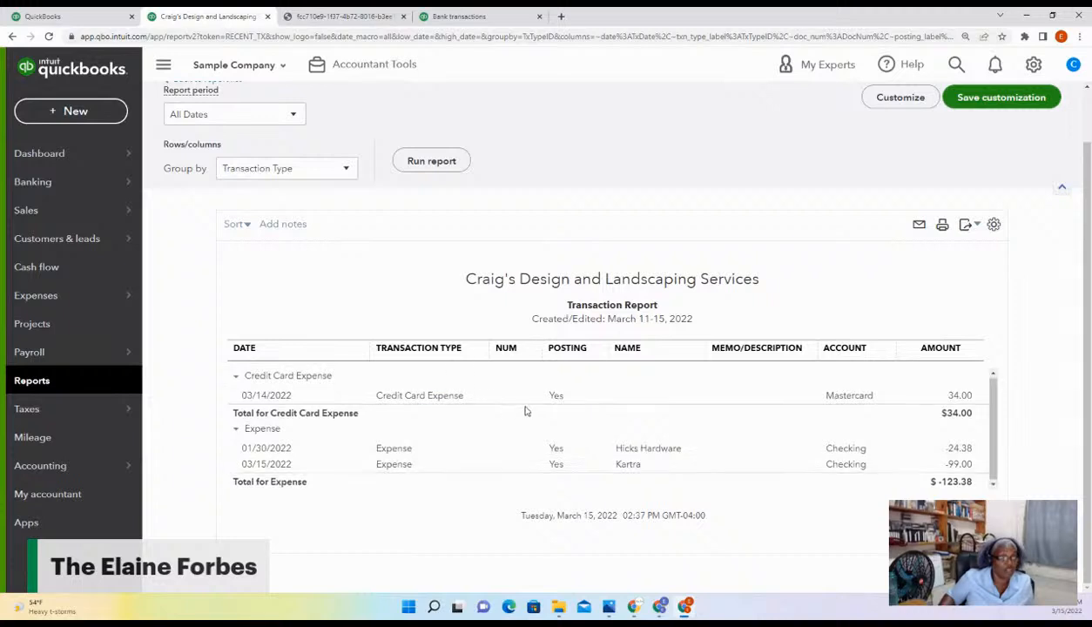
- Return to the report list and look through the standard report groups, including the reports for the accountant
{"action": "scroll", "coordinate": [610, 292], "scroll_direction": "up", "scroll_amount": 1}
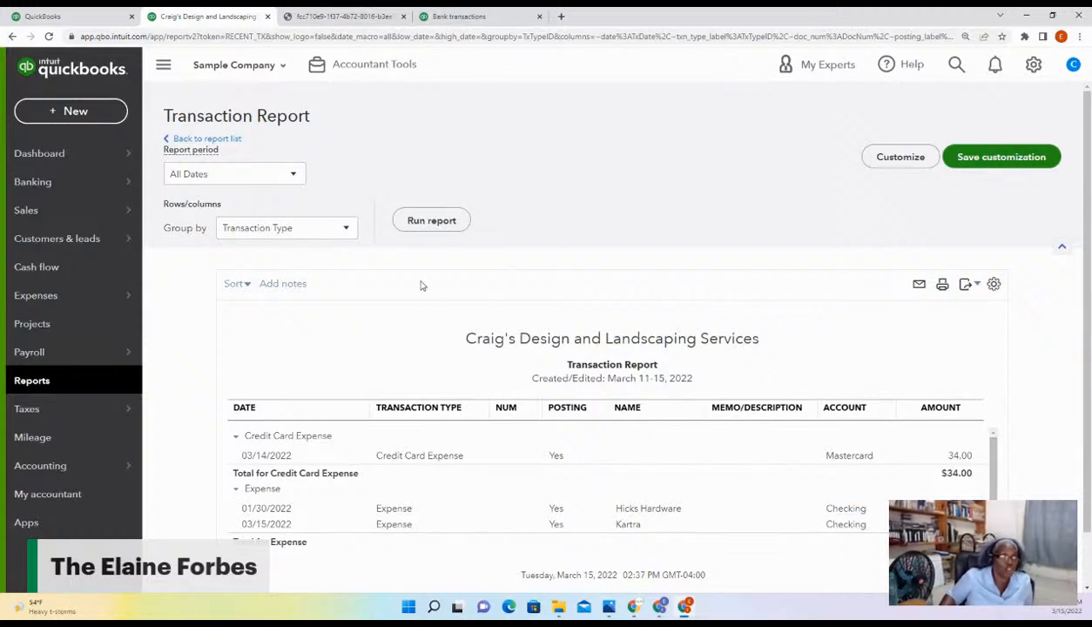
{"action": "left_click", "coordinate": [215, 138]}
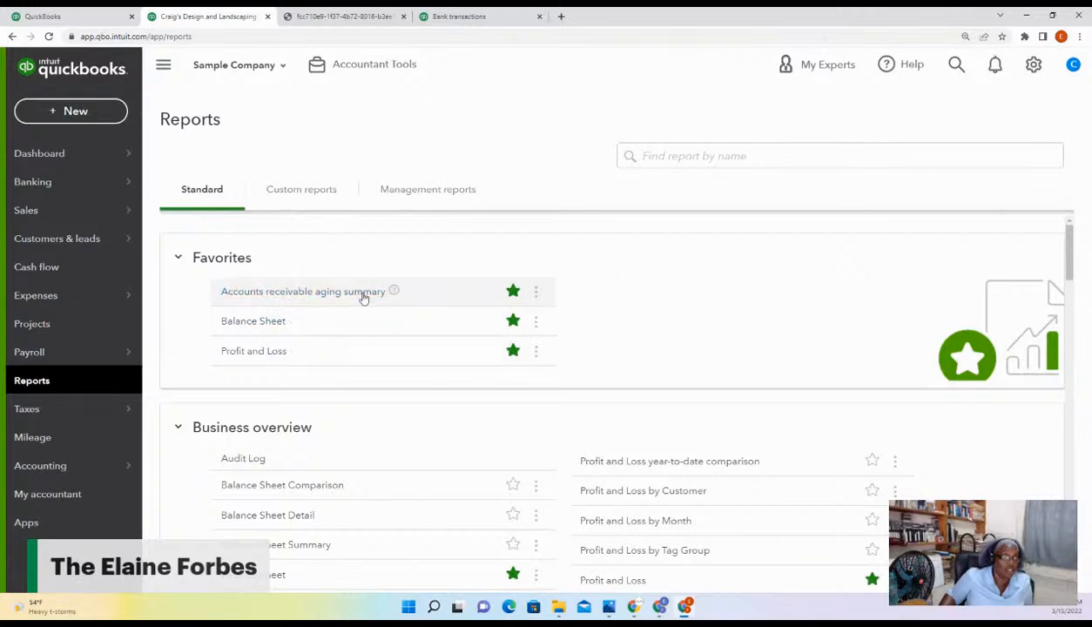
{"action": "scroll", "coordinate": [478, 335], "scroll_direction": "down", "scroll_amount": 12}
{"action": "scroll", "coordinate": [478, 334], "scroll_direction": "down", "scroll_amount": 15}
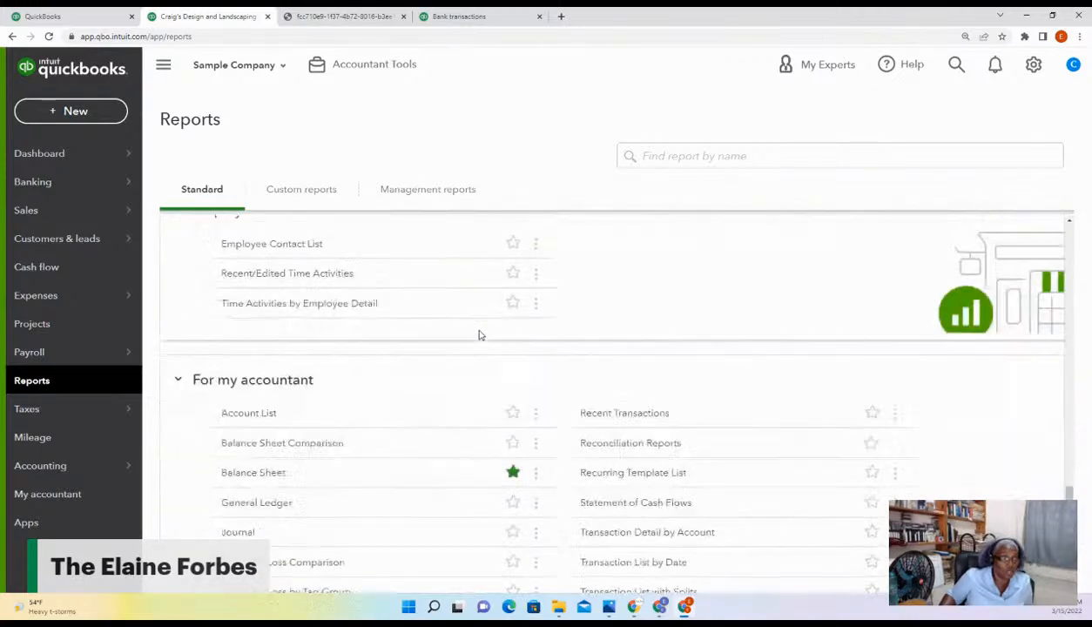
{"action": "scroll", "coordinate": [478, 334], "scroll_direction": "down", "scroll_amount": 1}
{"action": "scroll", "coordinate": [478, 335], "scroll_direction": "up", "scroll_amount": 5}
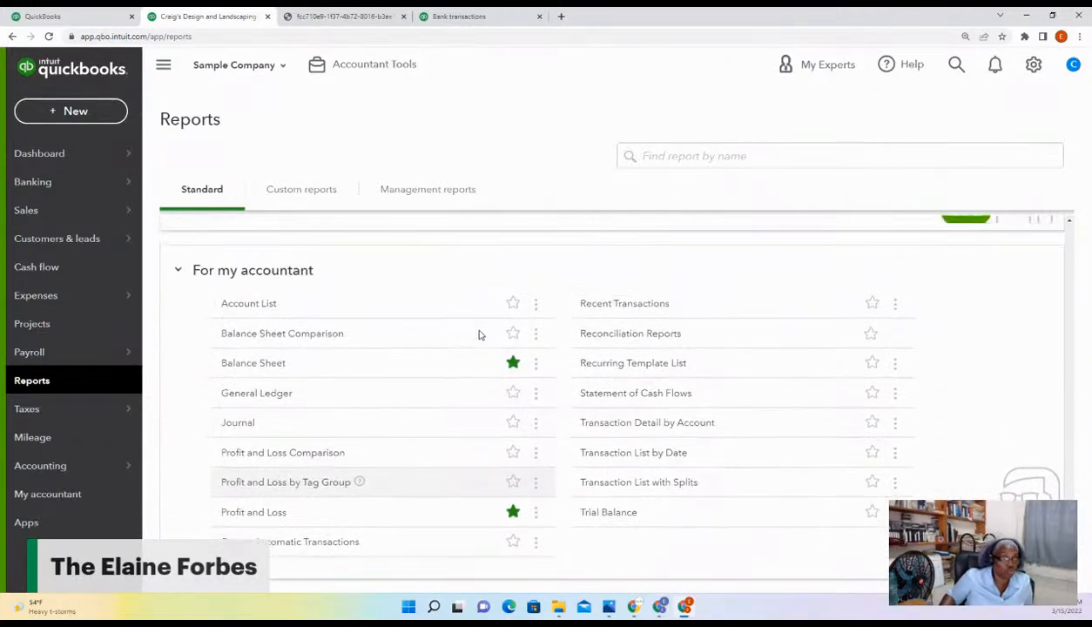
{"action": "scroll", "coordinate": [478, 334], "scroll_direction": "up", "scroll_amount": 3}
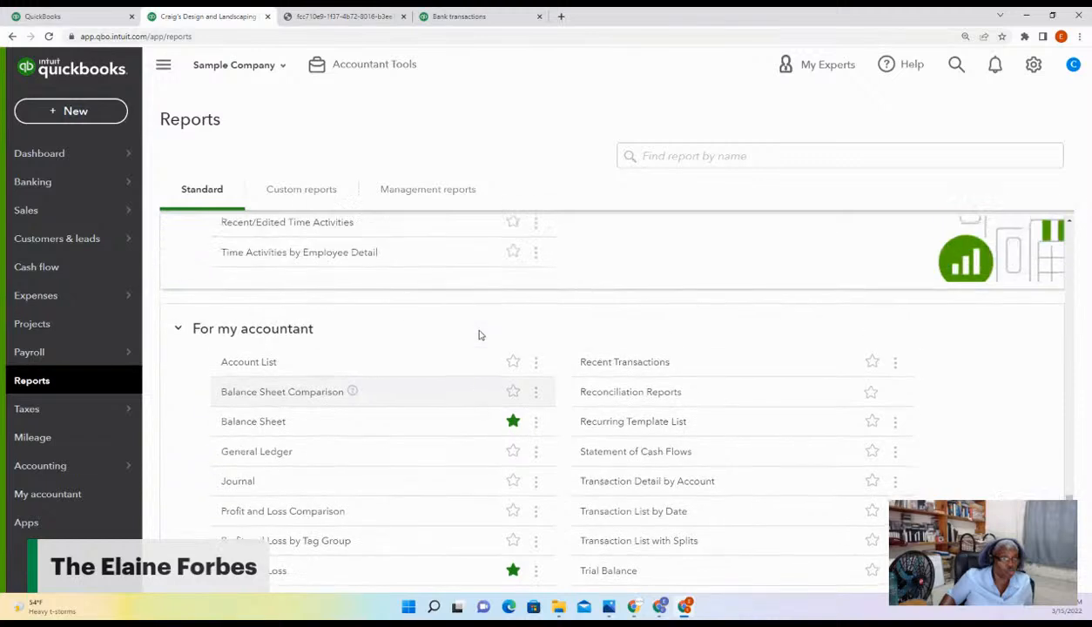
{"action": "scroll", "coordinate": [478, 335], "scroll_direction": "down", "scroll_amount": 2}
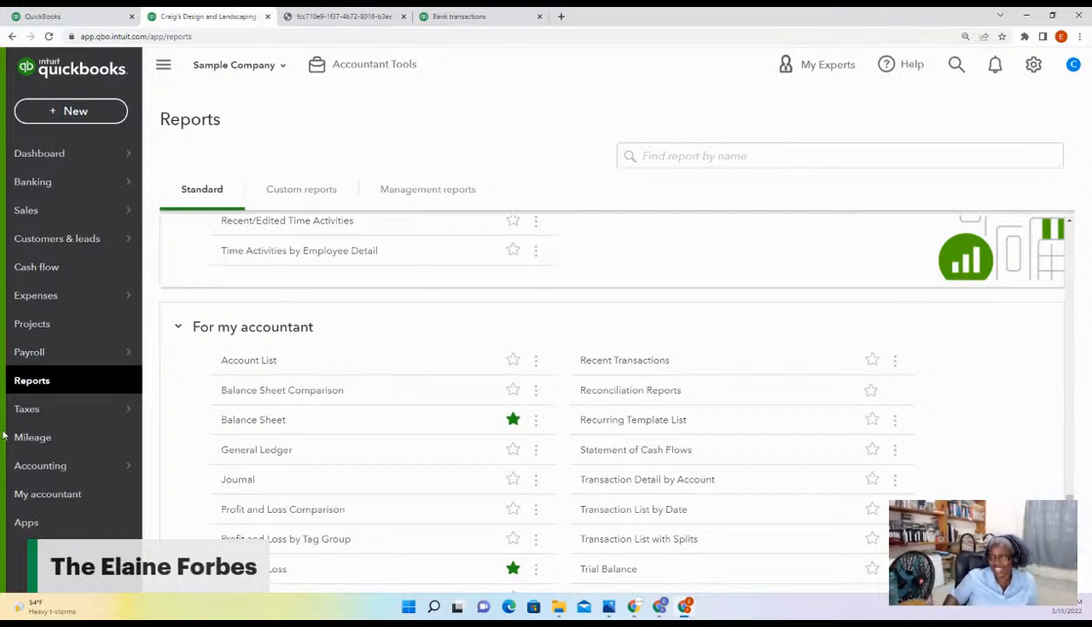
{"action": "scroll", "coordinate": [574, 397], "scroll_direction": "up", "scroll_amount": 10}
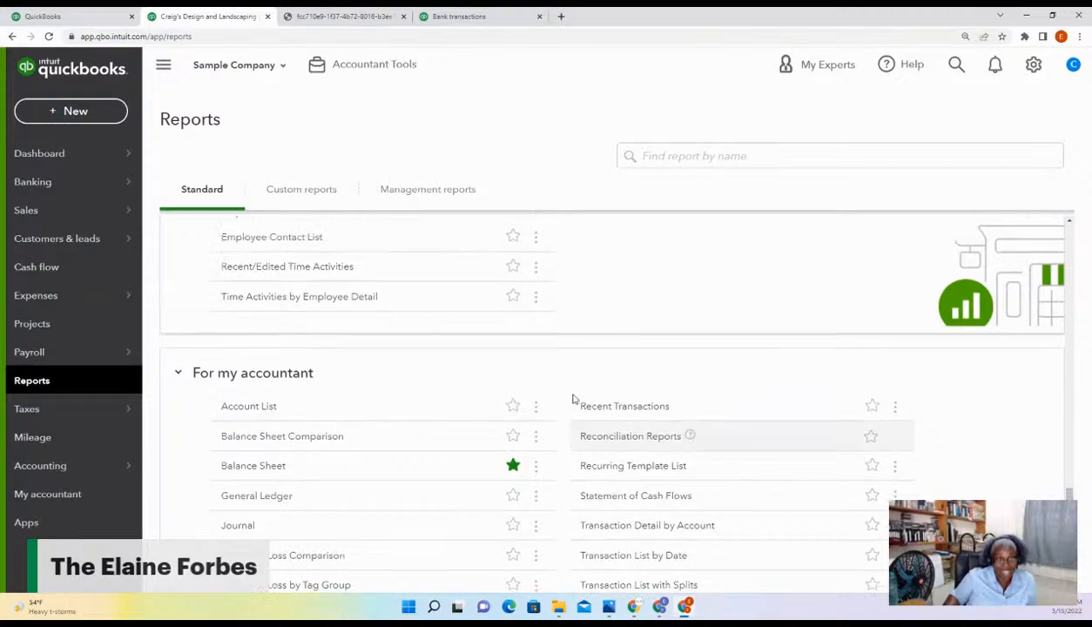
{"action": "scroll", "coordinate": [573, 397], "scroll_direction": "up", "scroll_amount": 15}
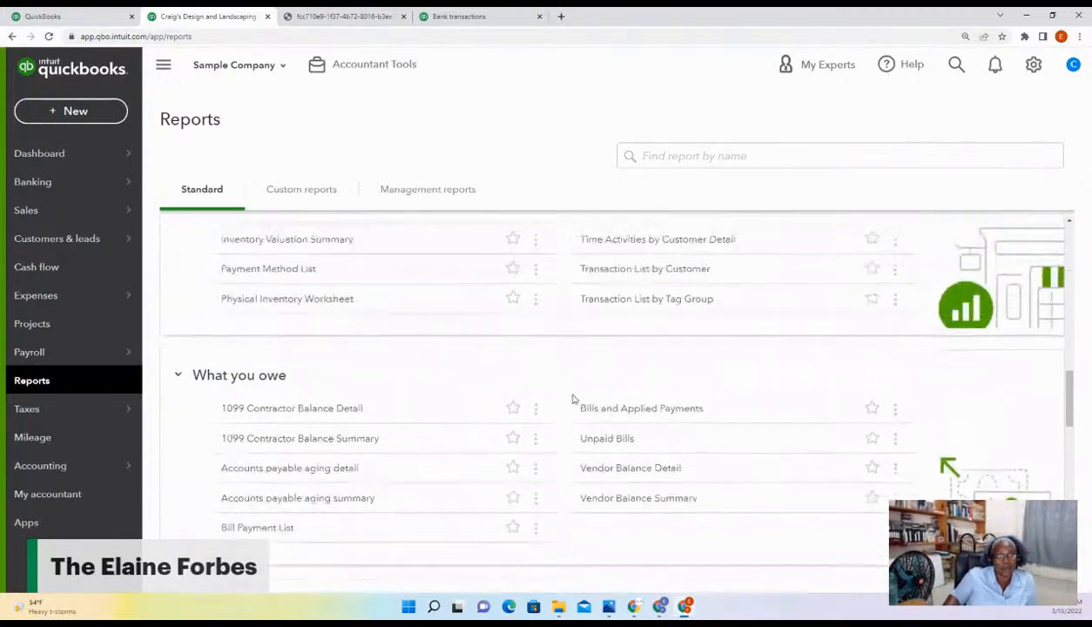
{"action": "scroll", "coordinate": [573, 399], "scroll_direction": "up", "scroll_amount": 2}
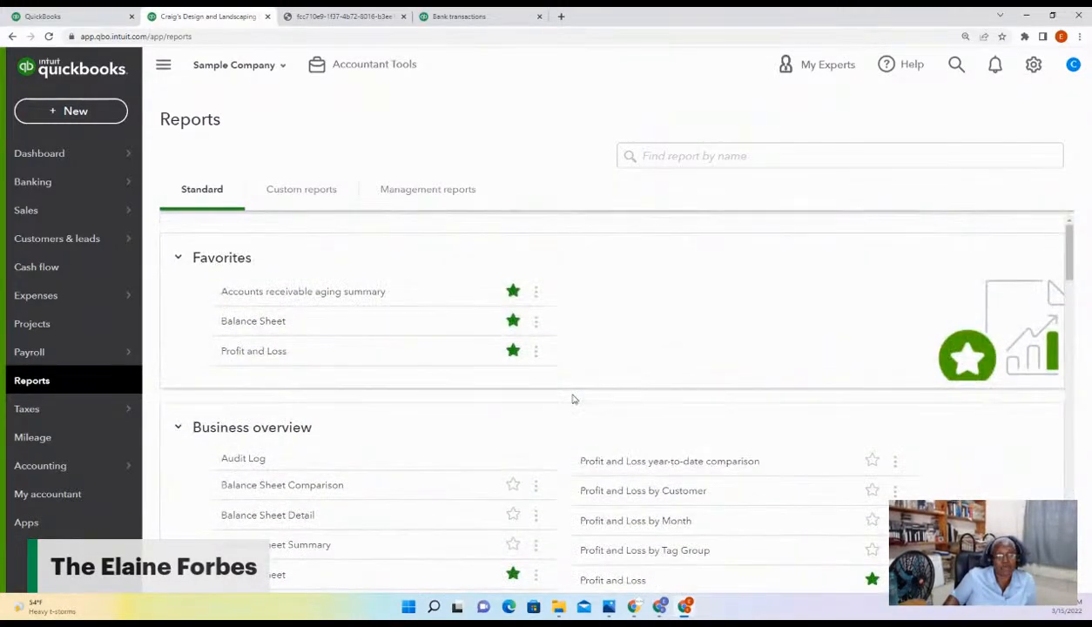